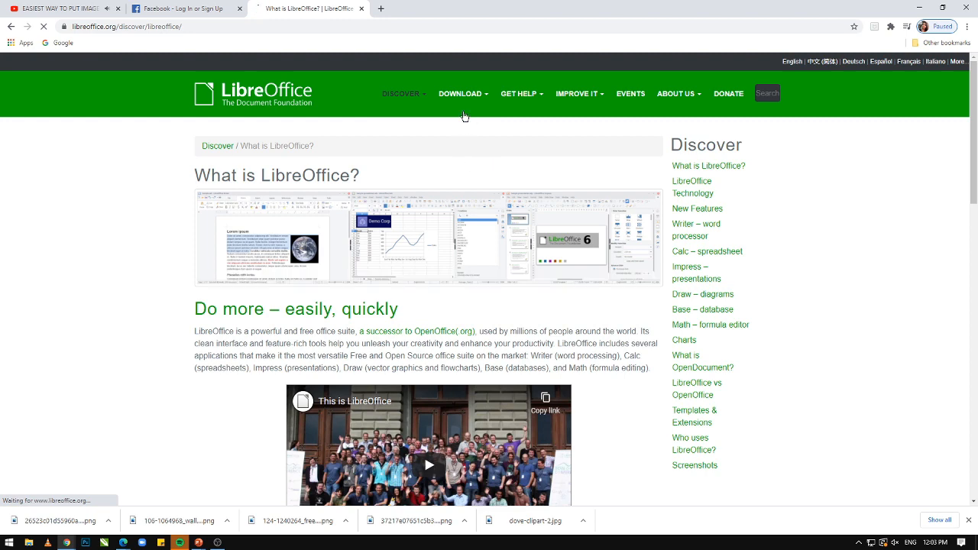
# Download LibreOffice 7.1.1 for Windows (64-bit) from the LibreOffice website and open the downloaded installer
pyautogui.moveTo(468, 99)
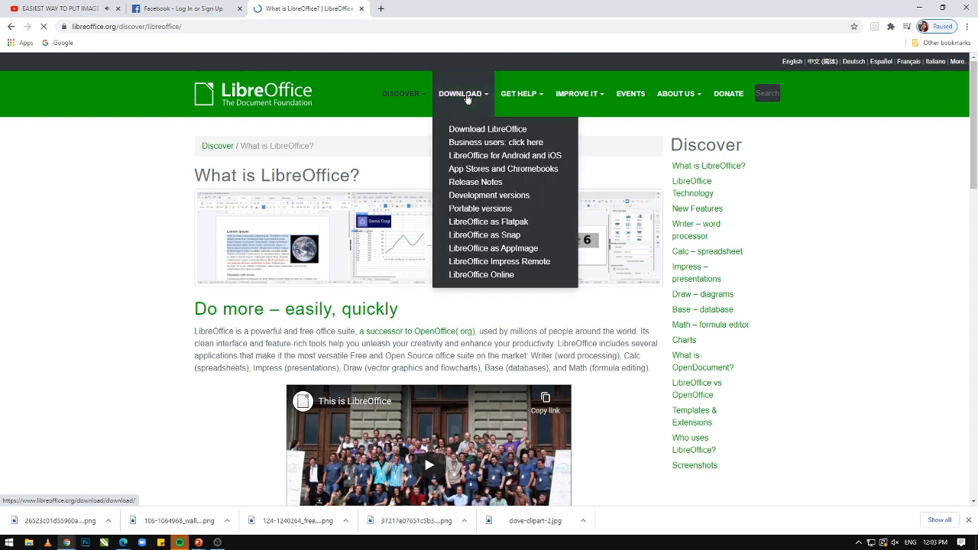
pyautogui.click(495, 130)
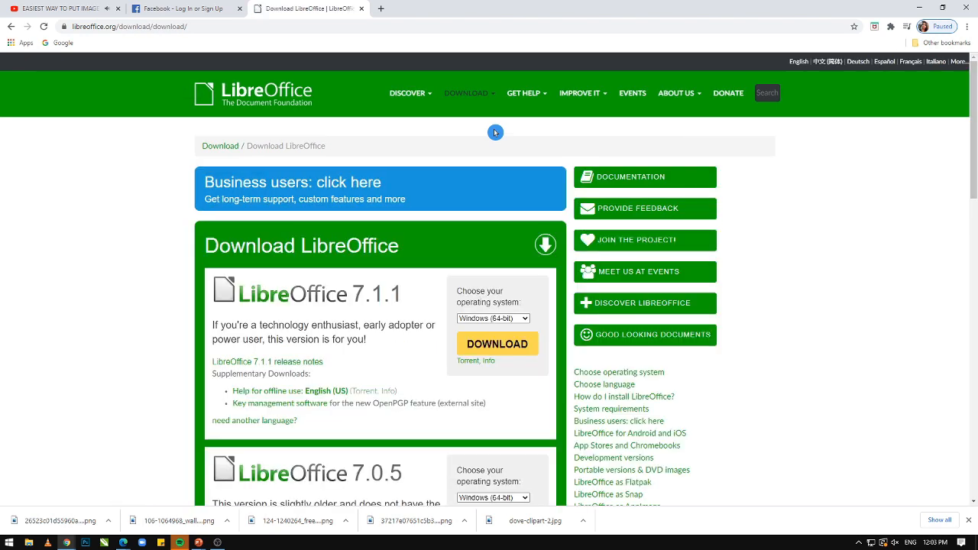
pyautogui.scroll(-1, 495, 132)
pyautogui.click(525, 270)
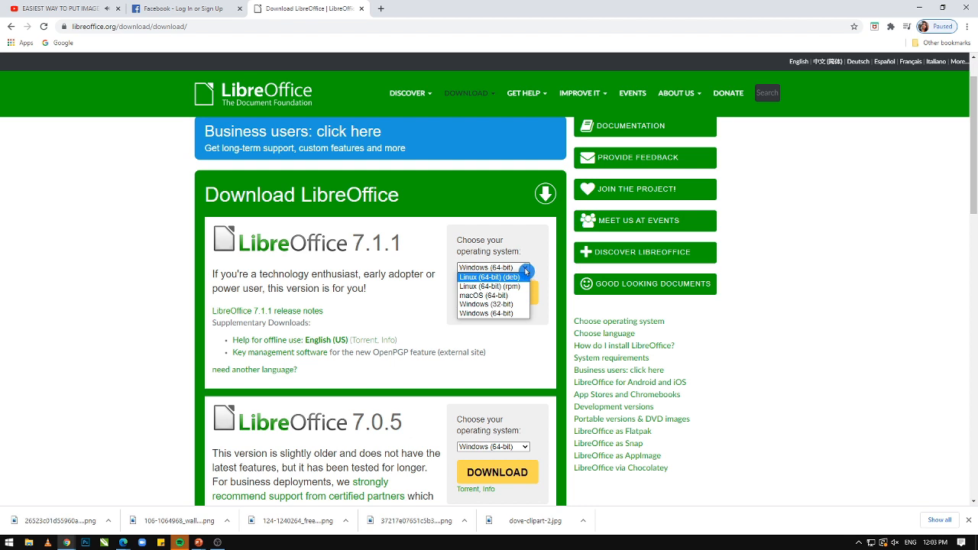
pyautogui.click(526, 269)
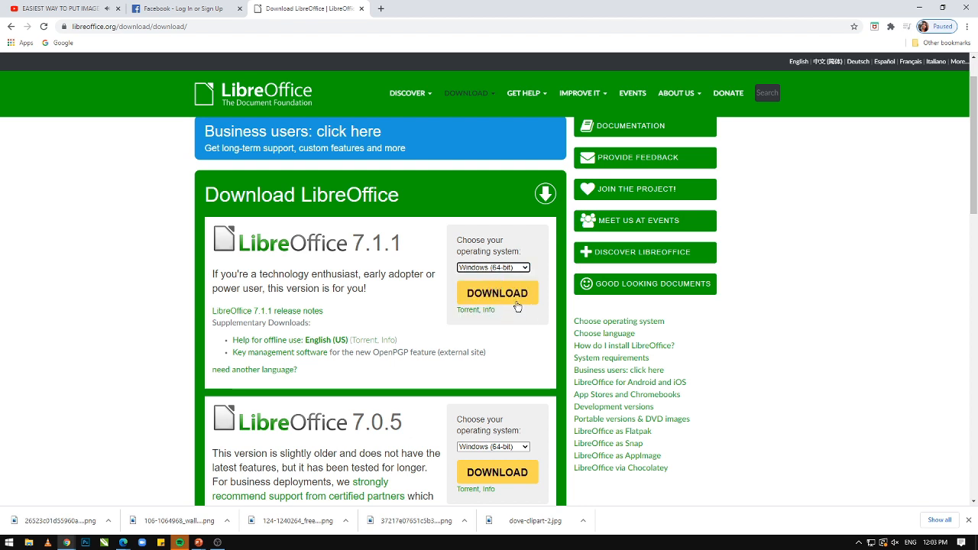
pyautogui.click(519, 298)
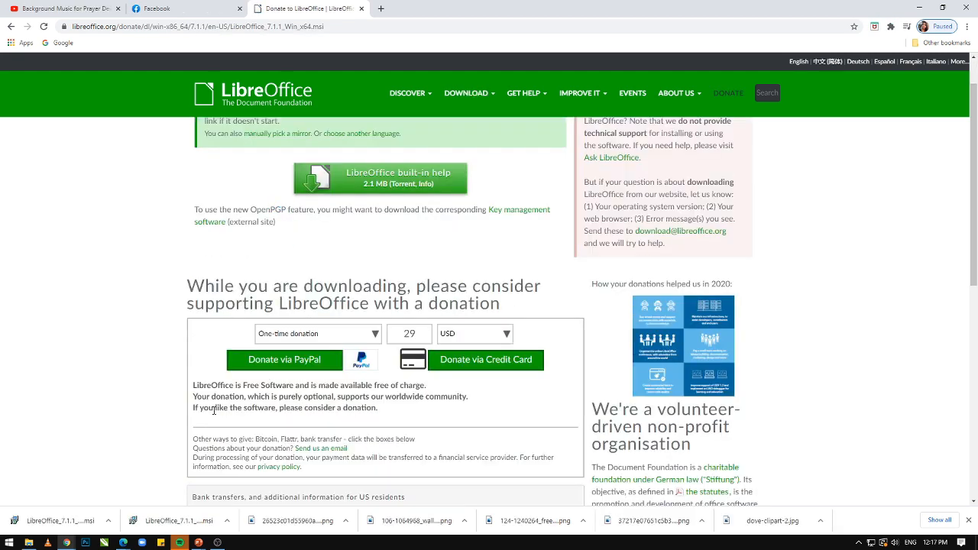
pyautogui.rightClick(41, 527)
pyautogui.click(80, 469)
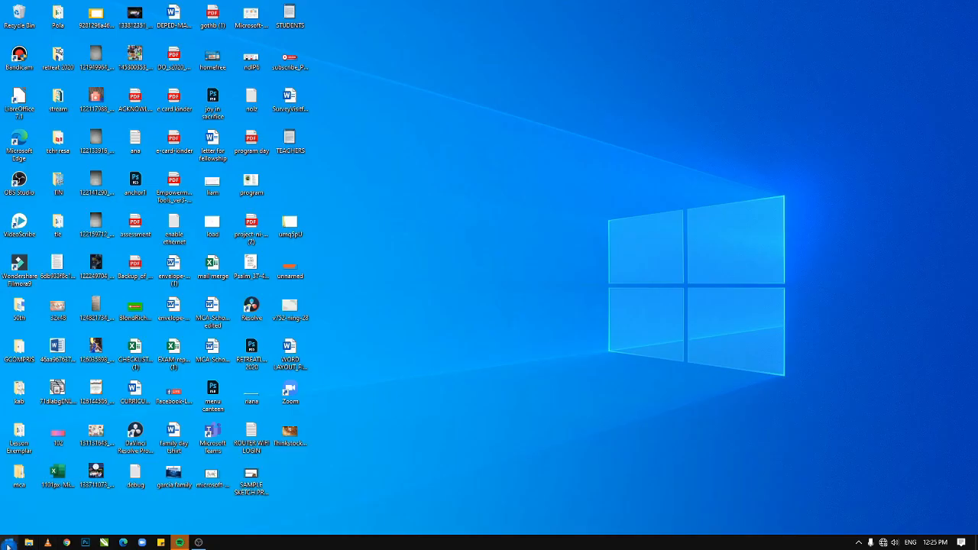
# Search the computer for "libre" and launch LibreOffice Writer with a blank document
pyautogui.click(9, 543)
pyautogui.write('libre')
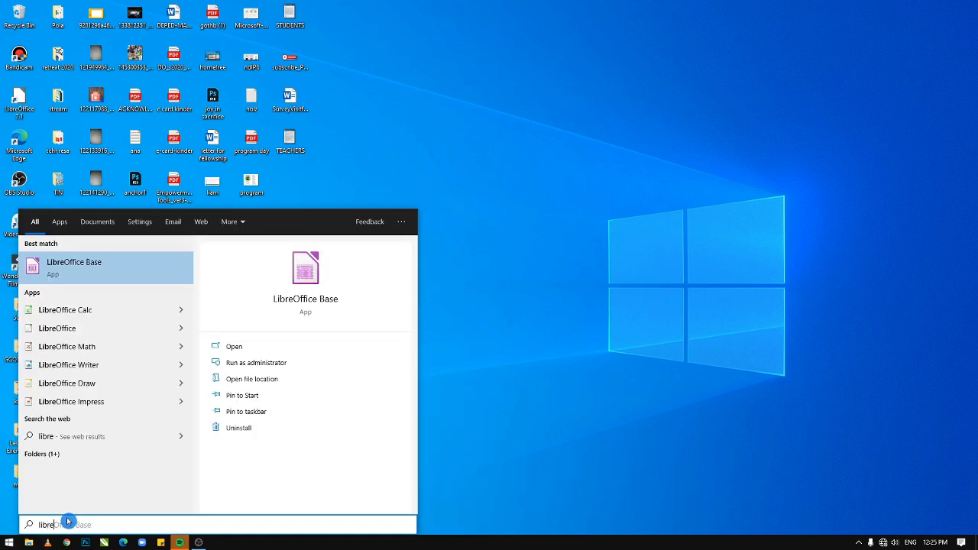
pyautogui.click(102, 366)
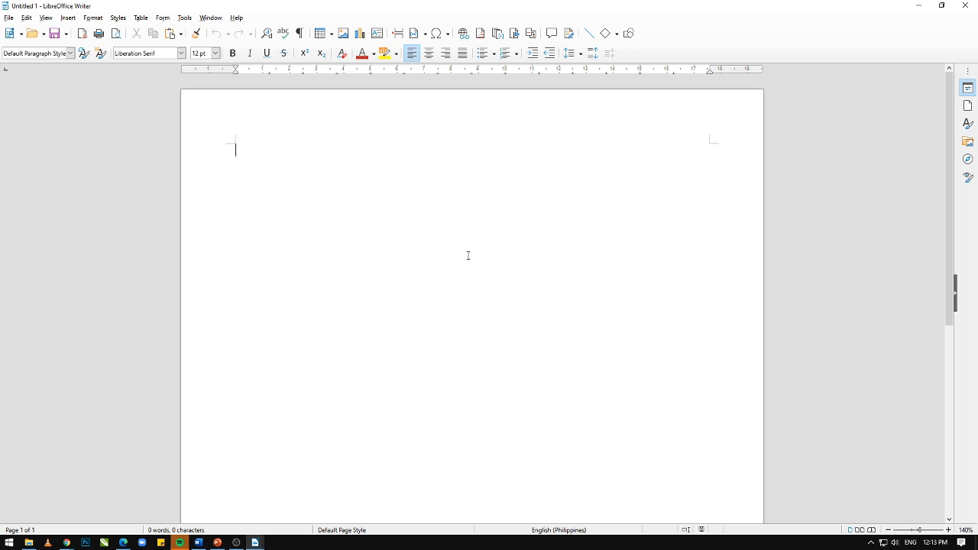
# Look over the blank page at different zoom levels, finishing at 160%, and browse the available commands
pyautogui.scroll(-10, 468, 249)
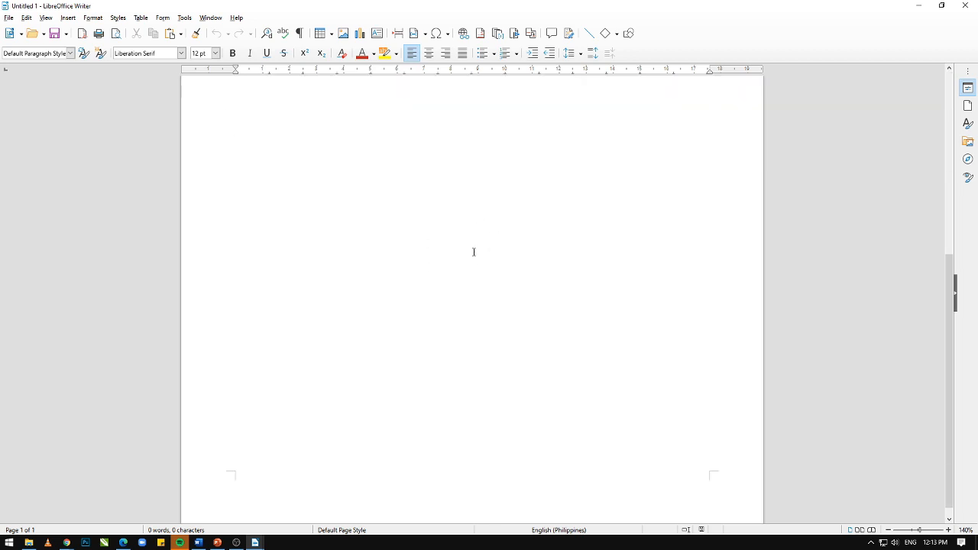
pyautogui.scroll(-1, 481, 261)
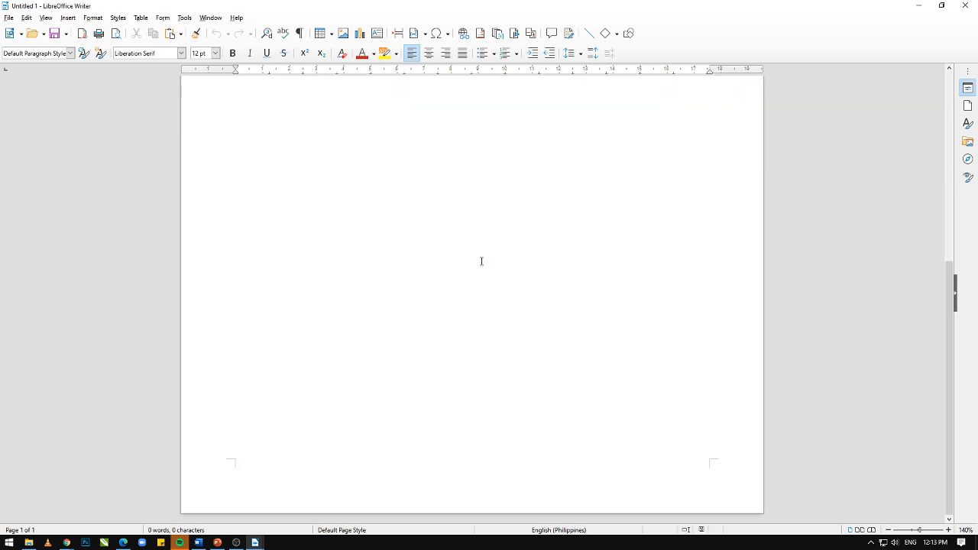
pyautogui.scroll(10, 481, 261)
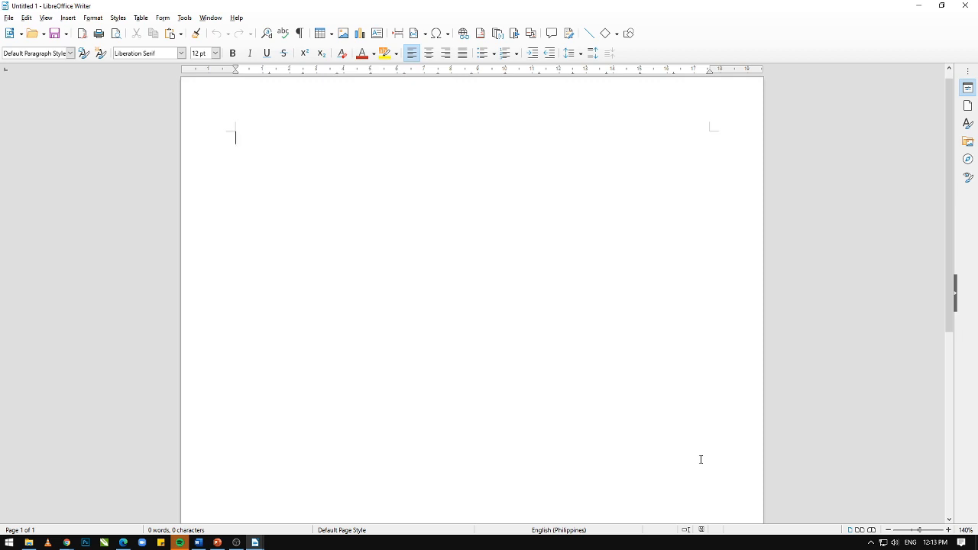
pyautogui.click(890, 531)
pyautogui.click(889, 531)
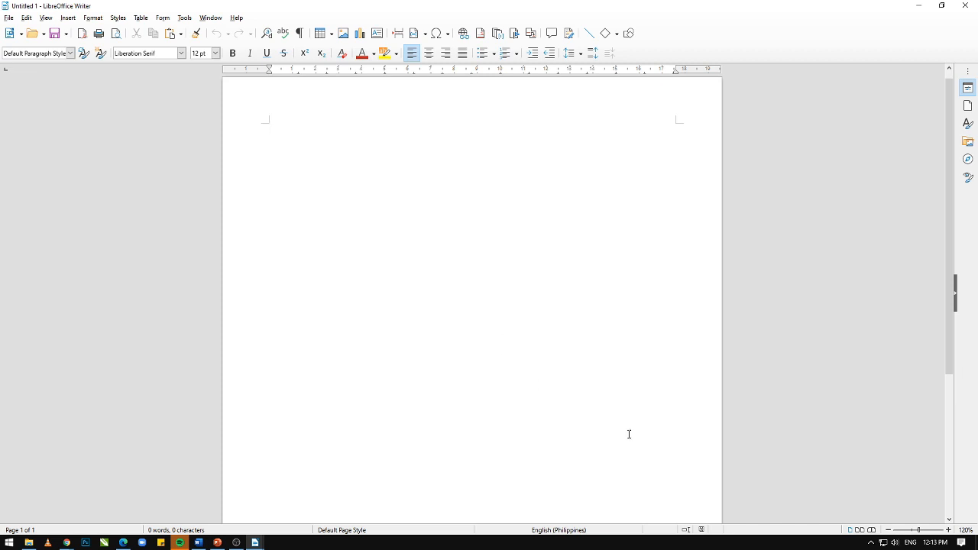
pyautogui.click(948, 530)
pyautogui.click(949, 531)
pyautogui.click(949, 530)
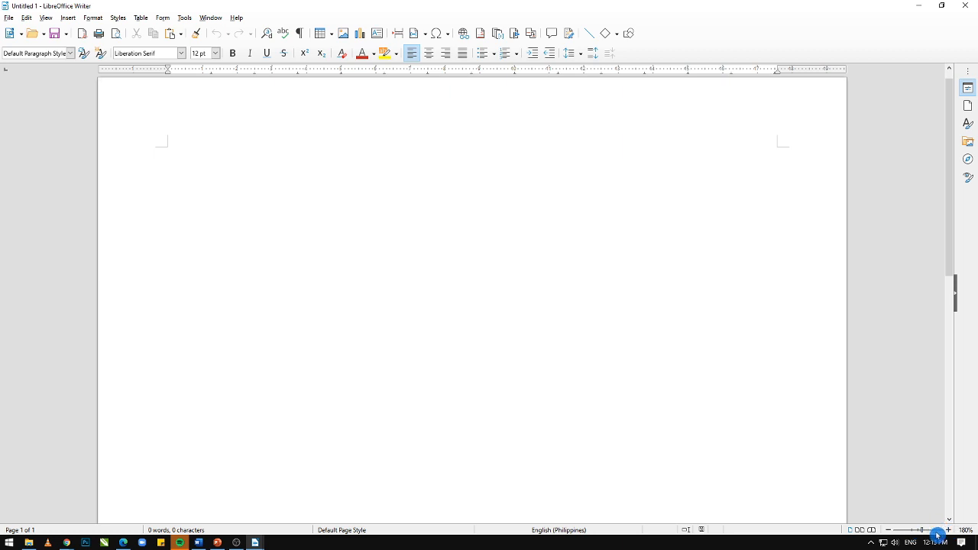
pyautogui.click(889, 531)
pyautogui.click(888, 532)
pyautogui.click(889, 531)
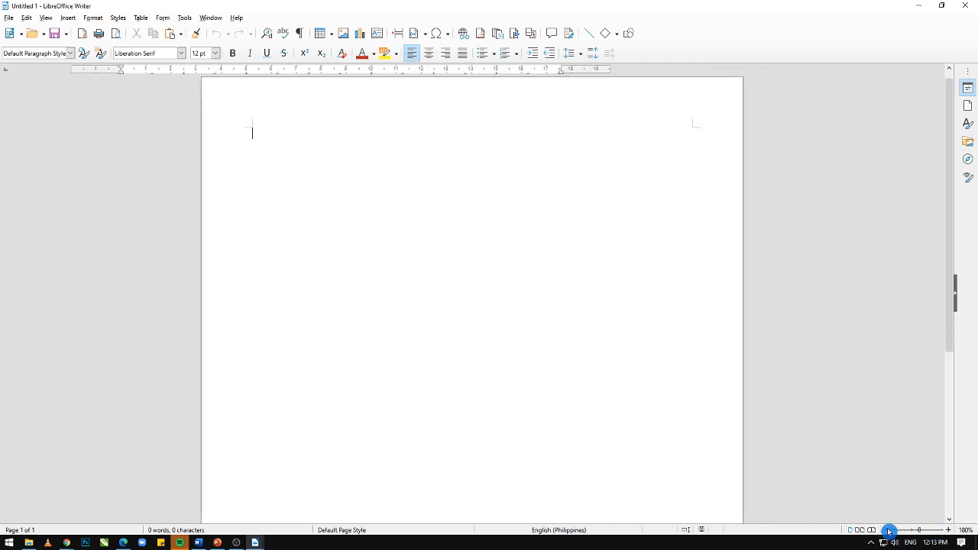
pyautogui.click(889, 532)
pyautogui.click(889, 531)
pyautogui.click(889, 531)
pyautogui.scroll(3, 629, 399)
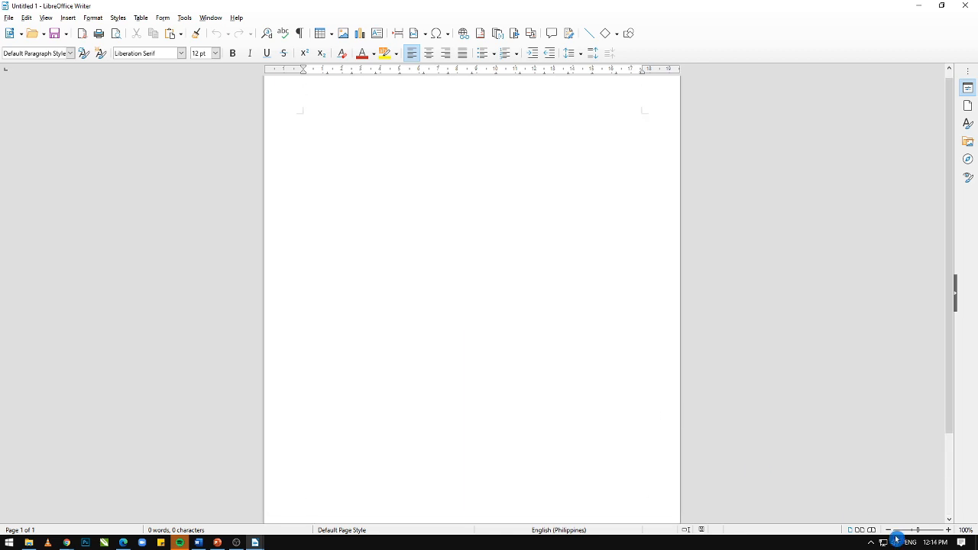
pyautogui.click(948, 530)
pyautogui.click(948, 531)
pyautogui.click(948, 530)
pyautogui.click(947, 531)
pyautogui.click(948, 530)
pyautogui.click(947, 530)
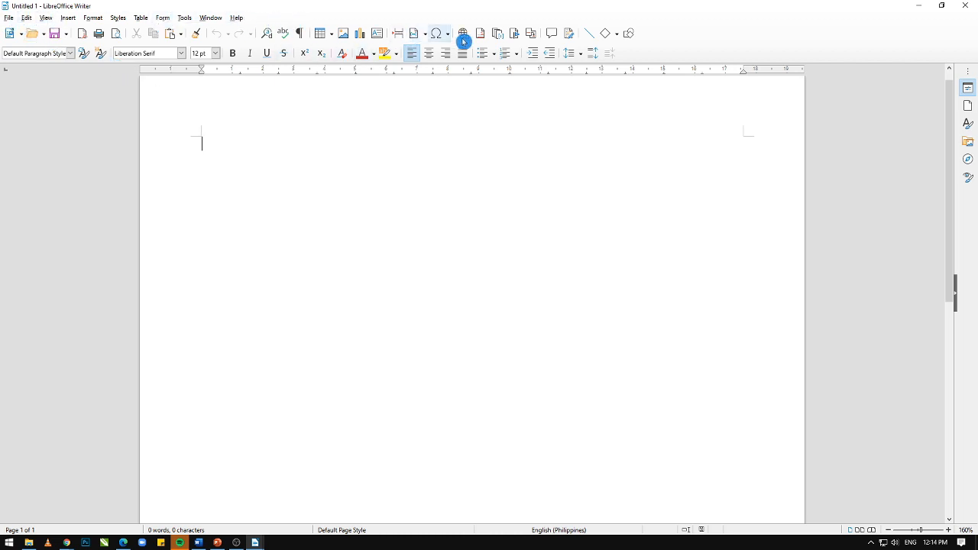
pyautogui.click(93, 18)
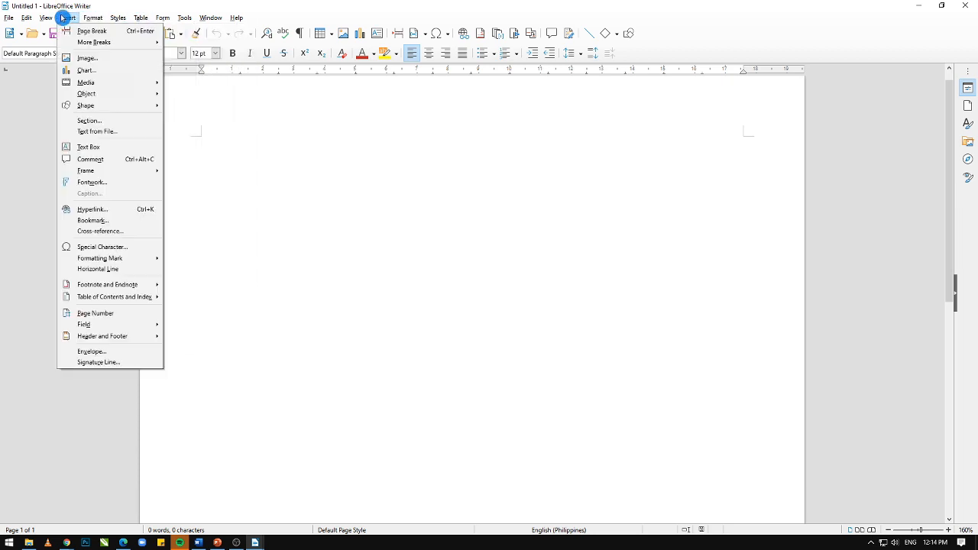
pyautogui.moveTo(185, 26)
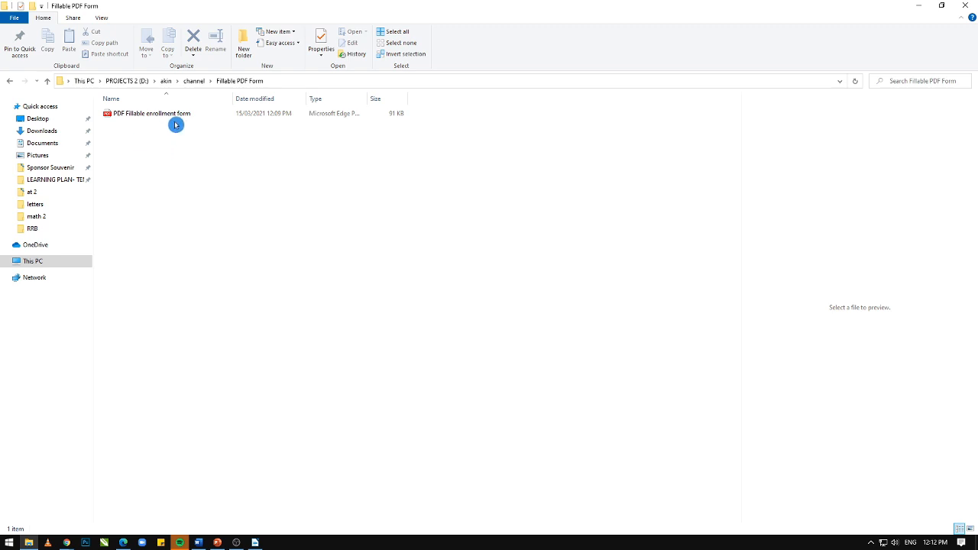
# Open the "PDF Fillable enrollment form" file from the Fillable PDF Form folder in the browser
pyautogui.click(160, 117)
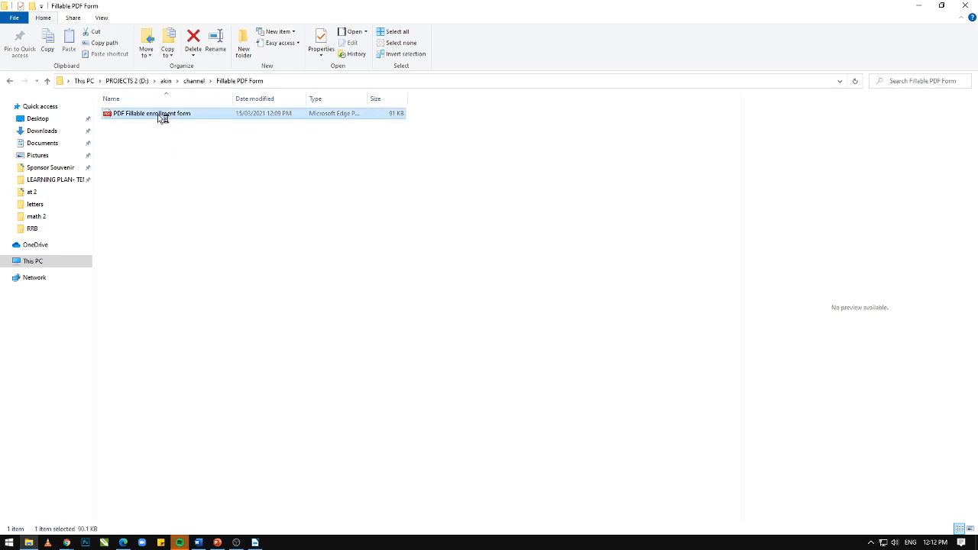
pyautogui.doubleClick(161, 117)
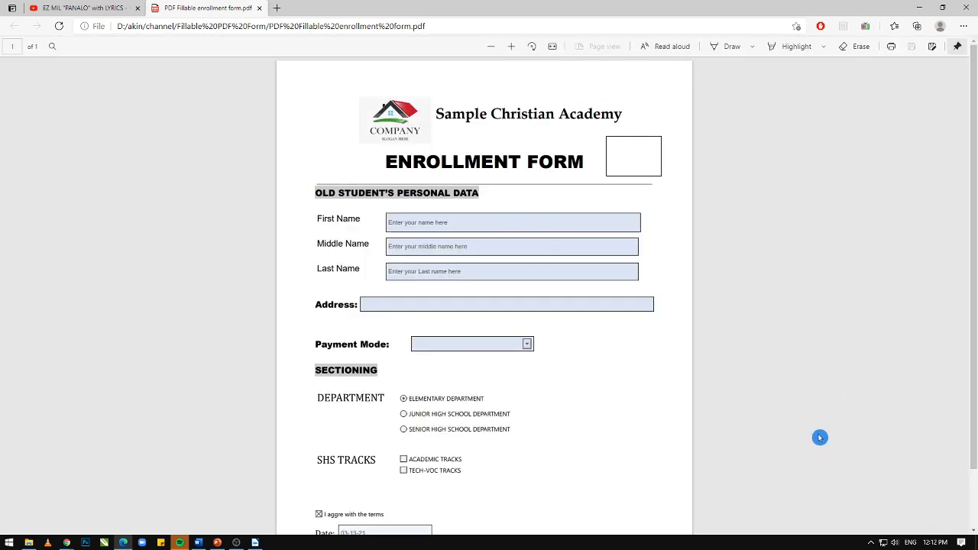
pyautogui.scroll(2, 818, 432)
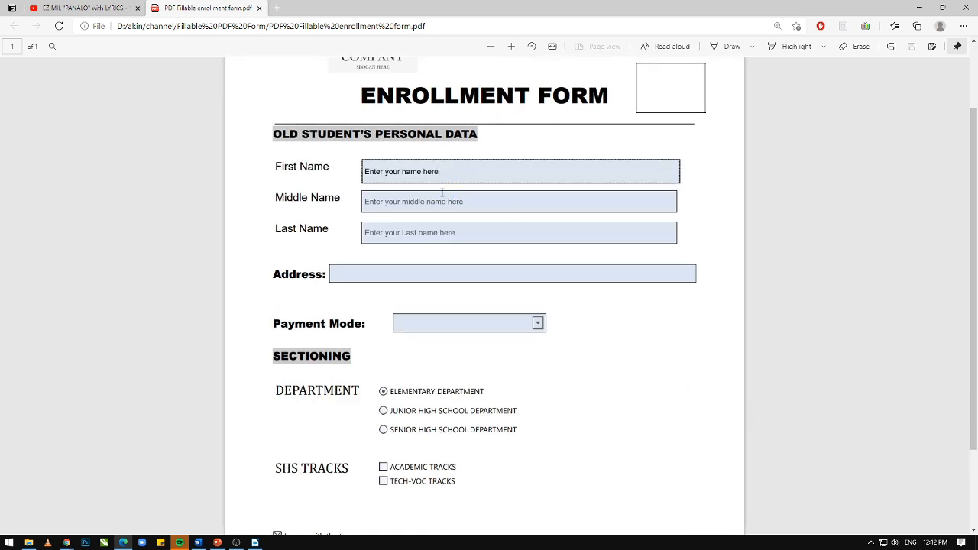
# Examine the fillable first name, middle name, last name and address fields of the enrollment form
pyautogui.click(471, 267)
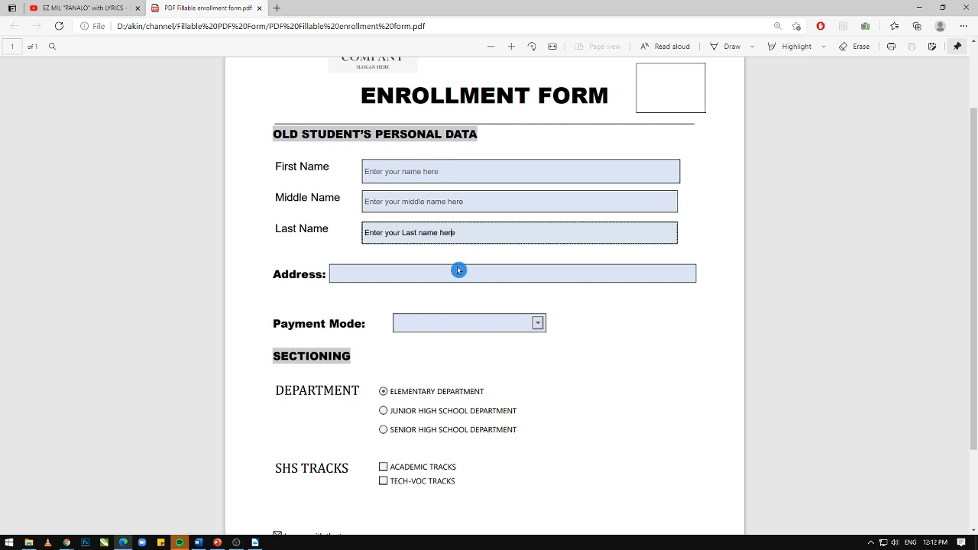
pyautogui.click(490, 184)
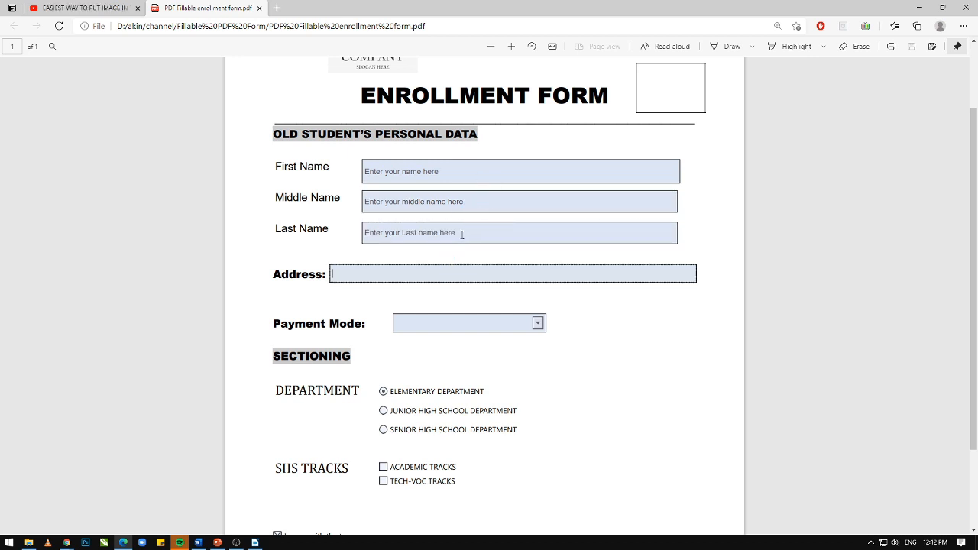
pyautogui.scroll(2, 424, 221)
pyautogui.click(447, 289)
pyautogui.click(450, 269)
pyautogui.click(435, 304)
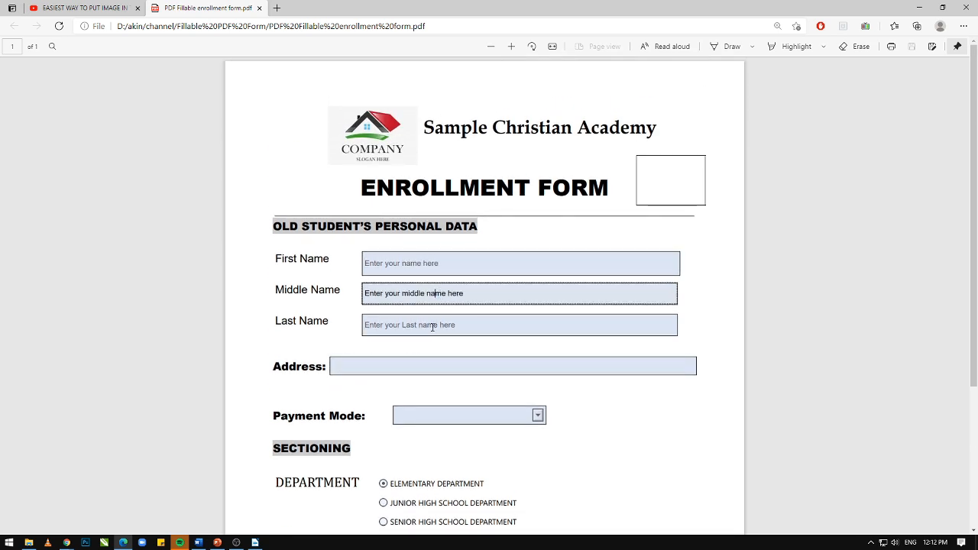
pyautogui.click(429, 328)
pyautogui.click(419, 362)
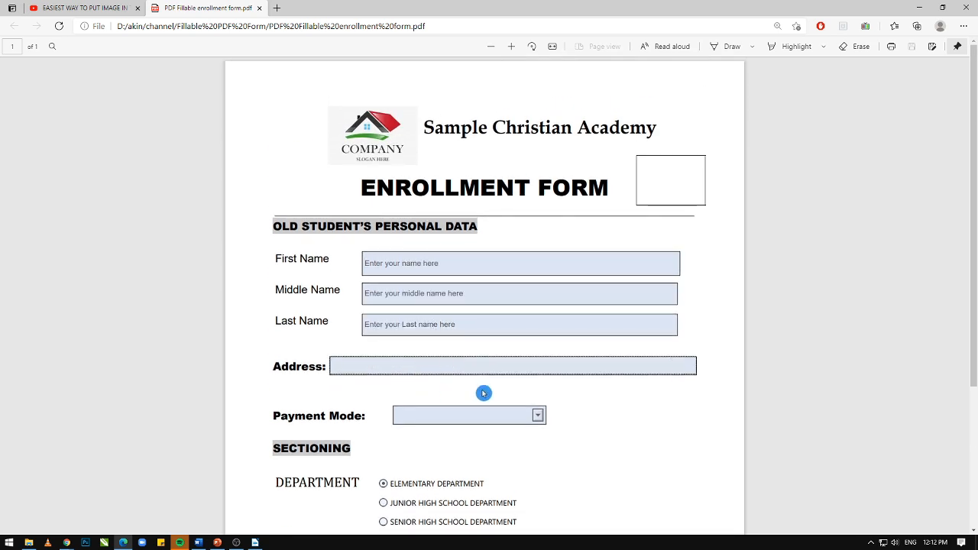
# Try the form's department options, choosing Junior High School Department and finishing on Senior High School Department
pyautogui.scroll(-2, 483, 395)
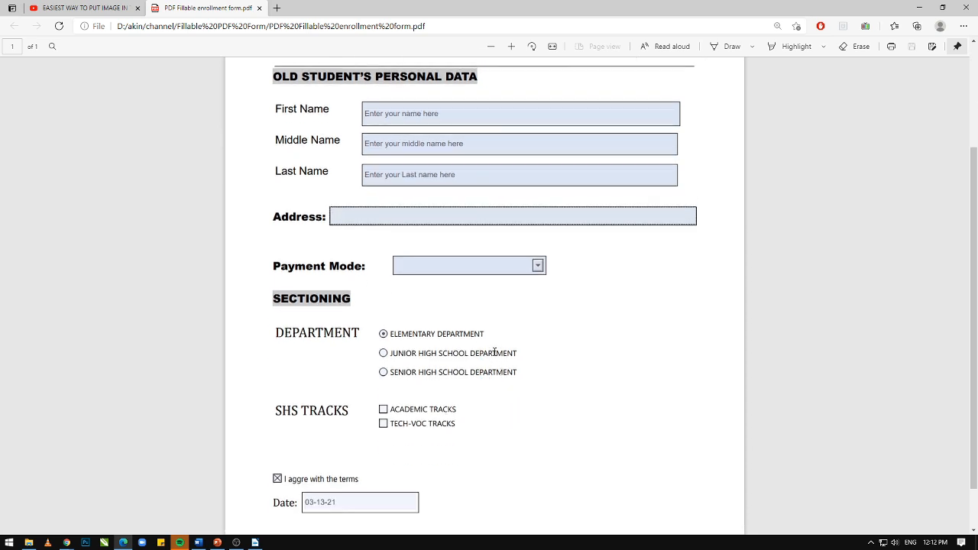
pyautogui.click(382, 355)
pyautogui.click(383, 373)
pyautogui.scroll(2, 301, 205)
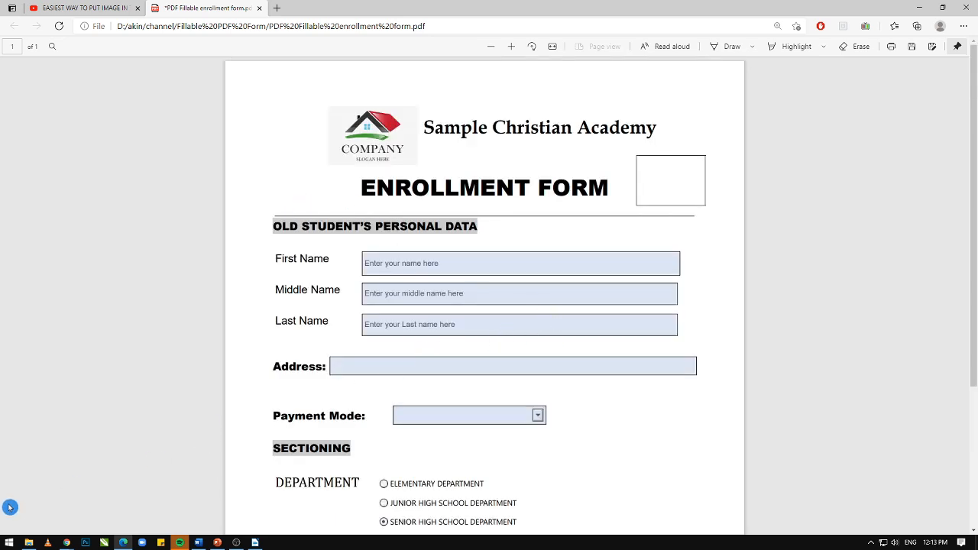
# In a new LibreOffice Writer document, display the Form Controls toolbar and place it beside the page
pyautogui.click(9, 542)
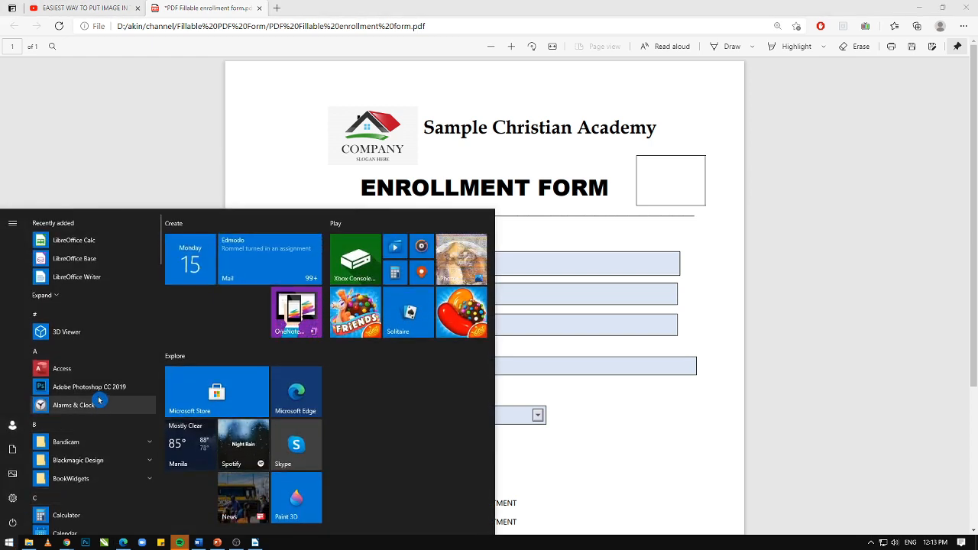
pyautogui.click(90, 277)
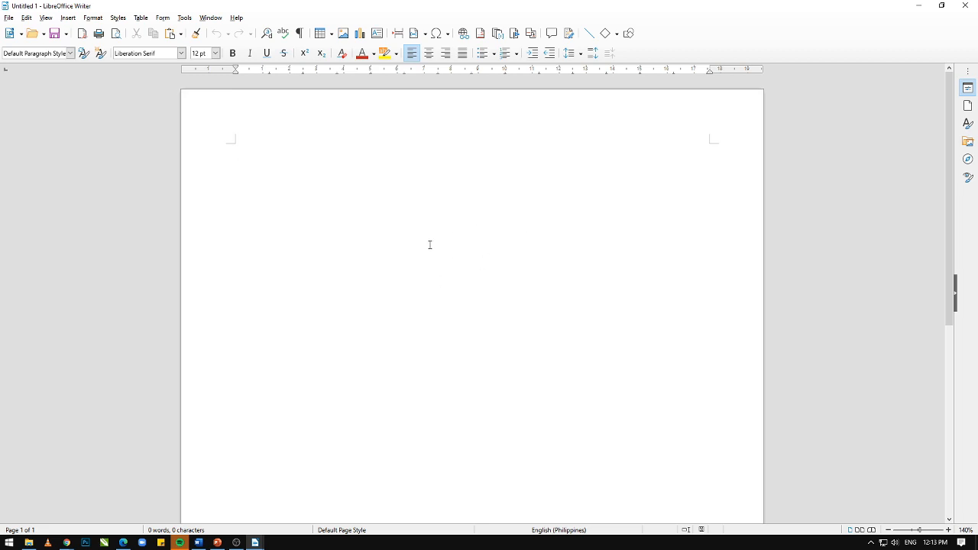
pyautogui.click(47, 17)
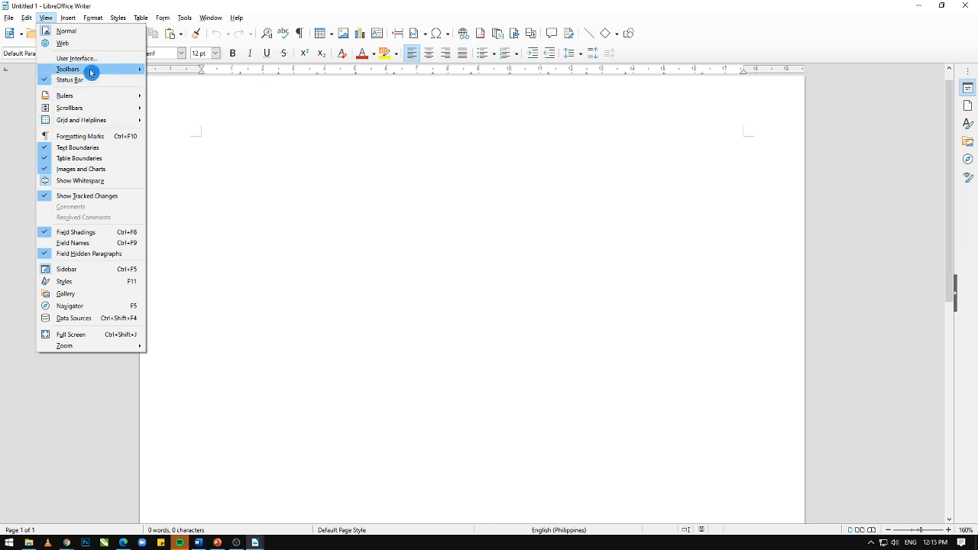
pyautogui.moveTo(90, 72)
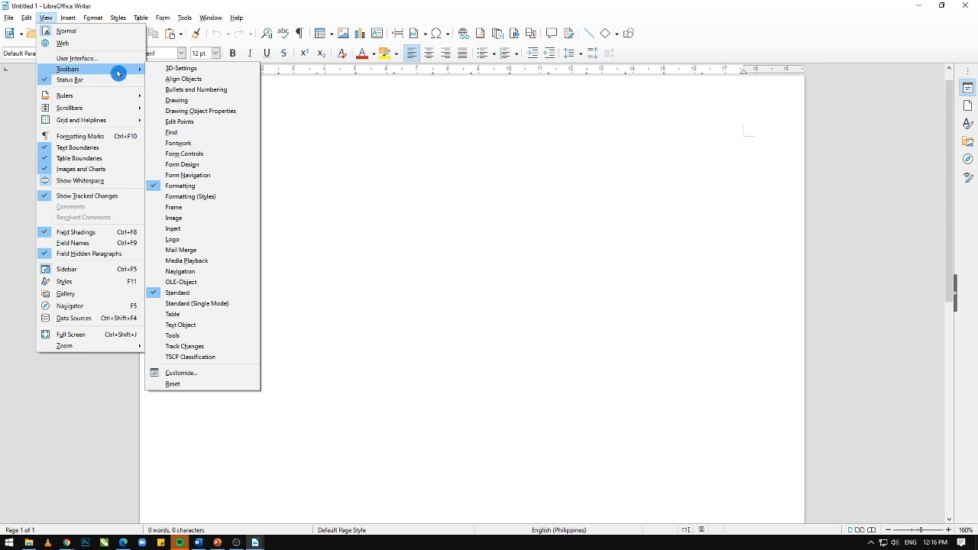
pyautogui.click(184, 153)
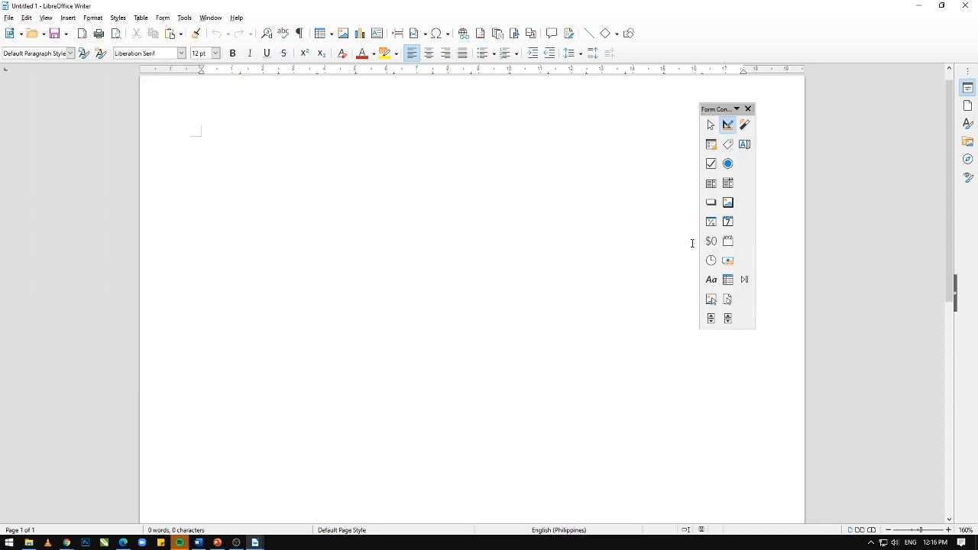
pyautogui.moveTo(713, 108); pyautogui.dragTo(835, 114)
pyautogui.moveTo(837, 118); pyautogui.dragTo(858, 110)
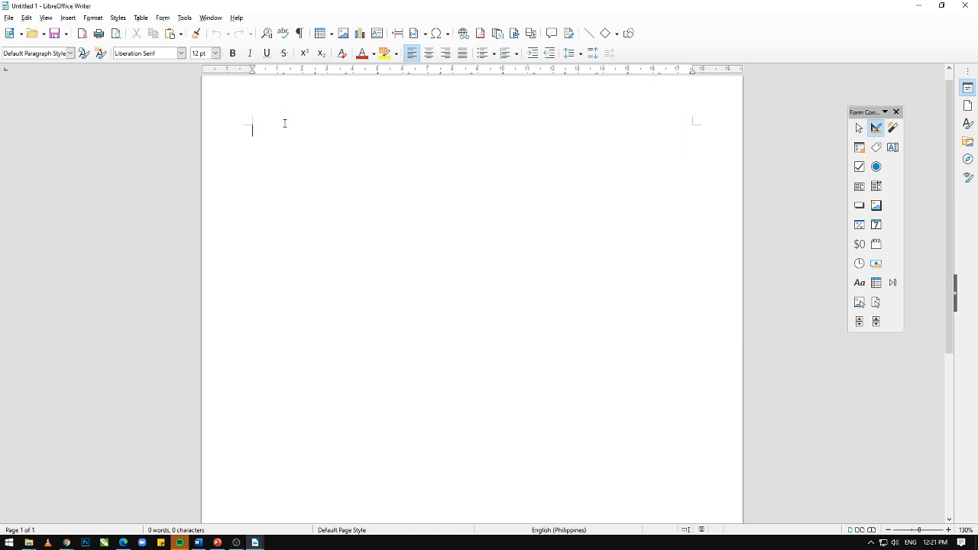
# Switch to the "PDF Fillable enrollment form.odt" document to view the finished sample form
pyautogui.moveTo(259, 545)
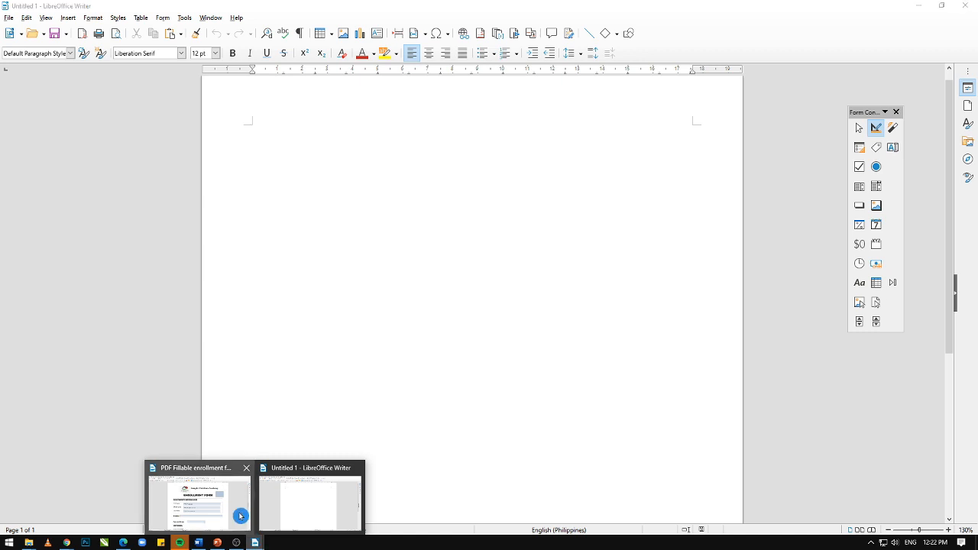
pyautogui.click(240, 513)
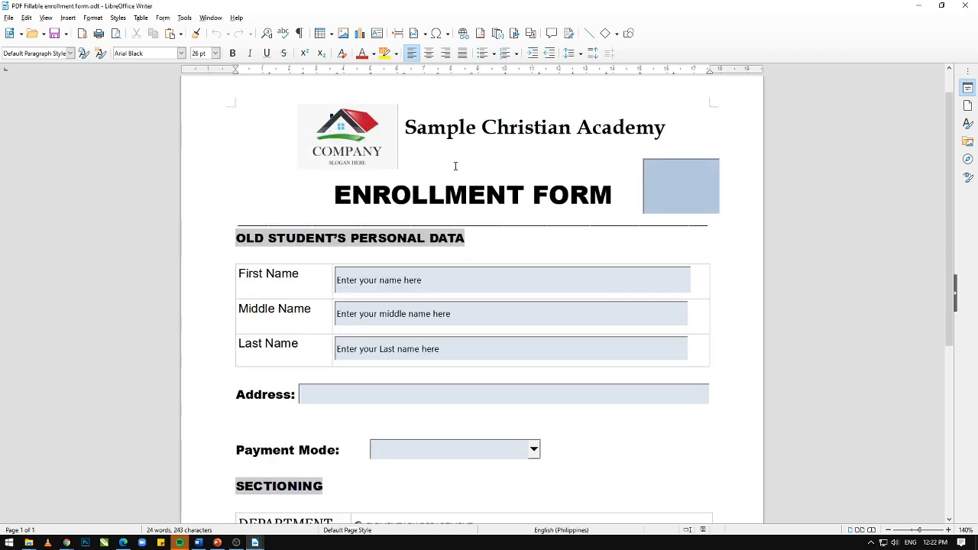
# Switch back to the new untitled document and insert the "company" logo image from the Fillable PDF Form folder
pyautogui.hotkey('alt', 'Tab')
pyautogui.click(67, 17)
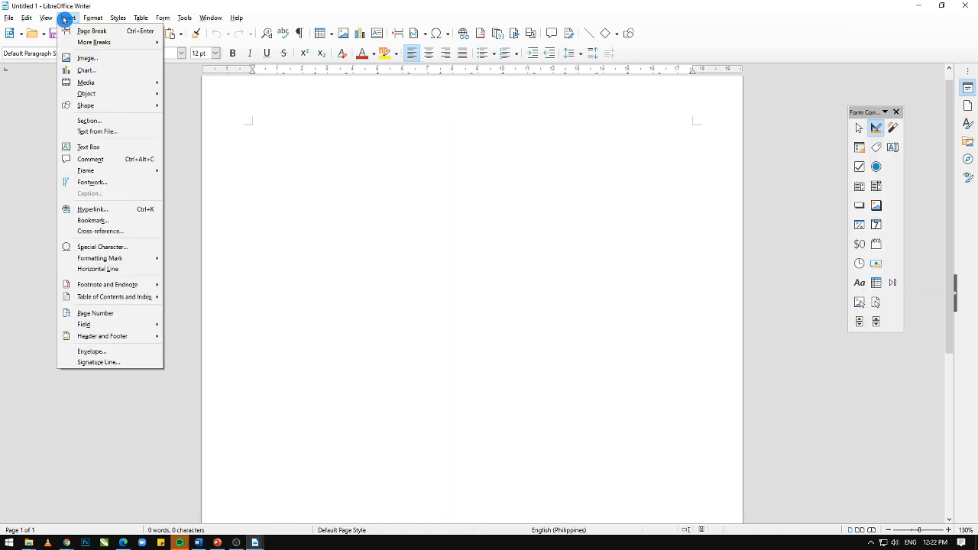
pyautogui.click(90, 58)
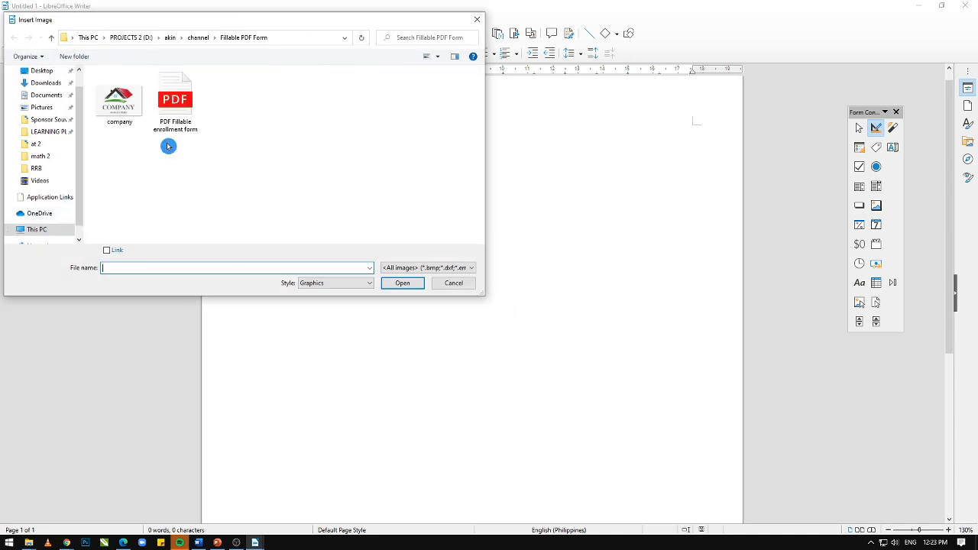
pyautogui.click(120, 98)
pyautogui.click(405, 282)
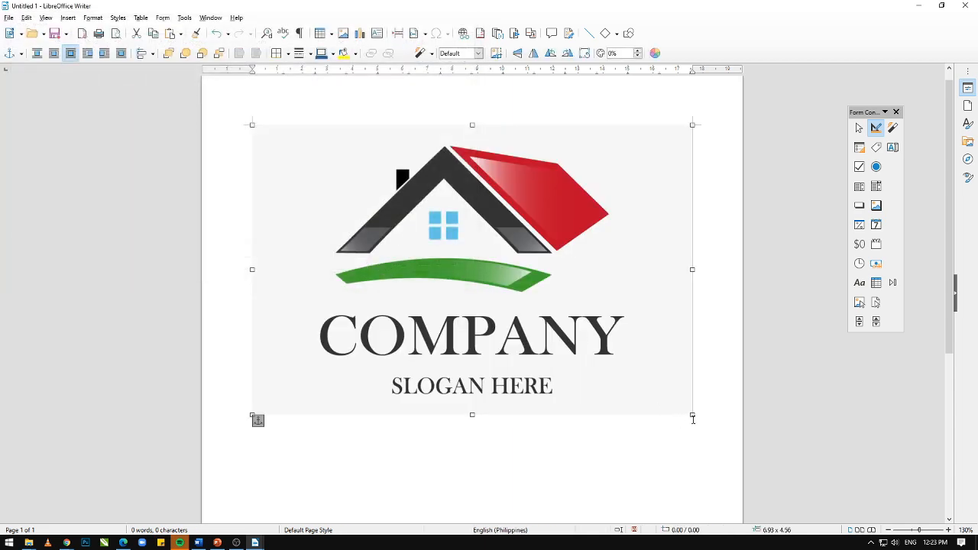
# Shrink the company logo to header size and place it in the upper-left area of the page
pyautogui.moveTo(692, 415); pyautogui.dragTo(416, 233)
pyautogui.moveTo(435, 186); pyautogui.dragTo(321, 171)
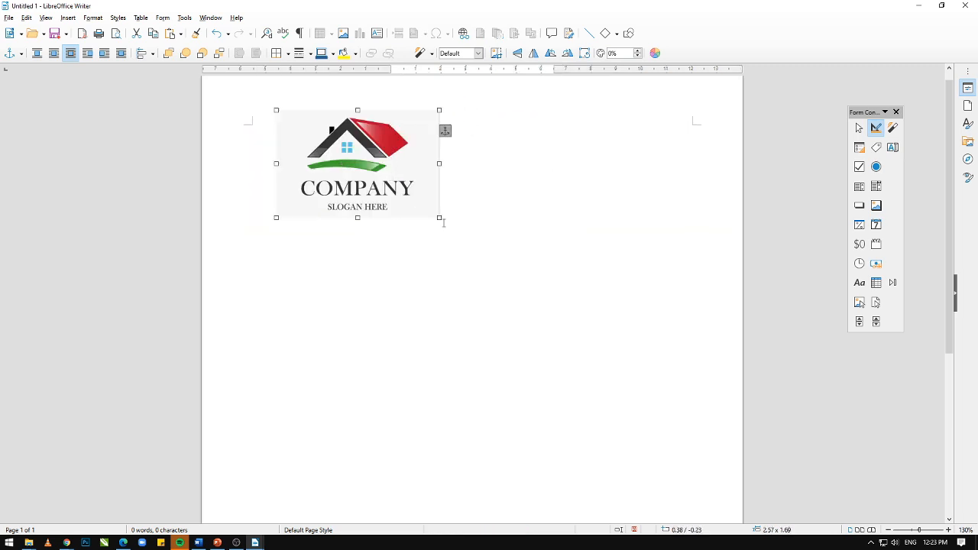
pyautogui.moveTo(439, 217); pyautogui.dragTo(367, 170)
# Enter "SAMPLE CHRISTIAN ACADEMY" beside the logo and format it bold, centered, at 20 pt
pyautogui.click(489, 160)
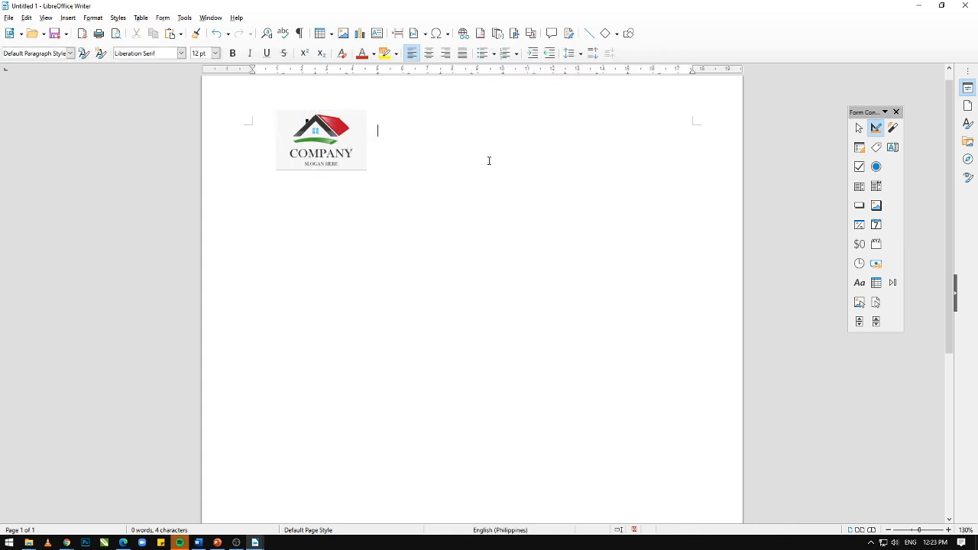
pyautogui.write('SAMPLE CHRISTIAN ACADEM')
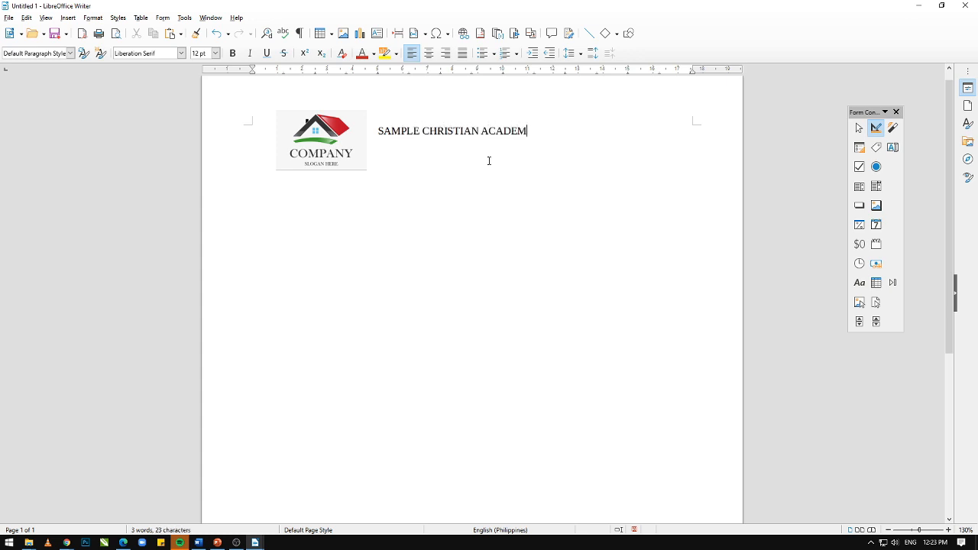
pyautogui.moveTo(579, 135); pyautogui.dragTo(377, 131)
pyautogui.click(236, 58)
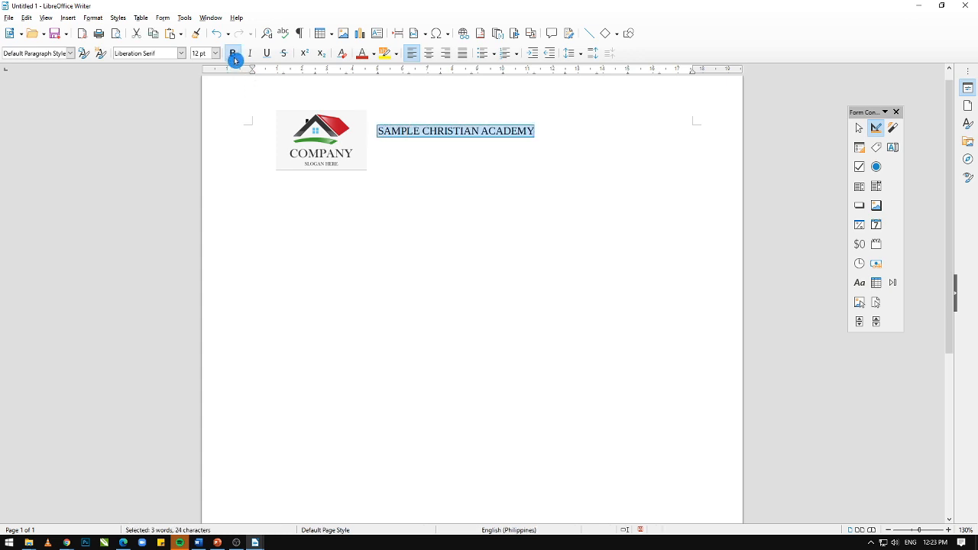
pyautogui.click(197, 115)
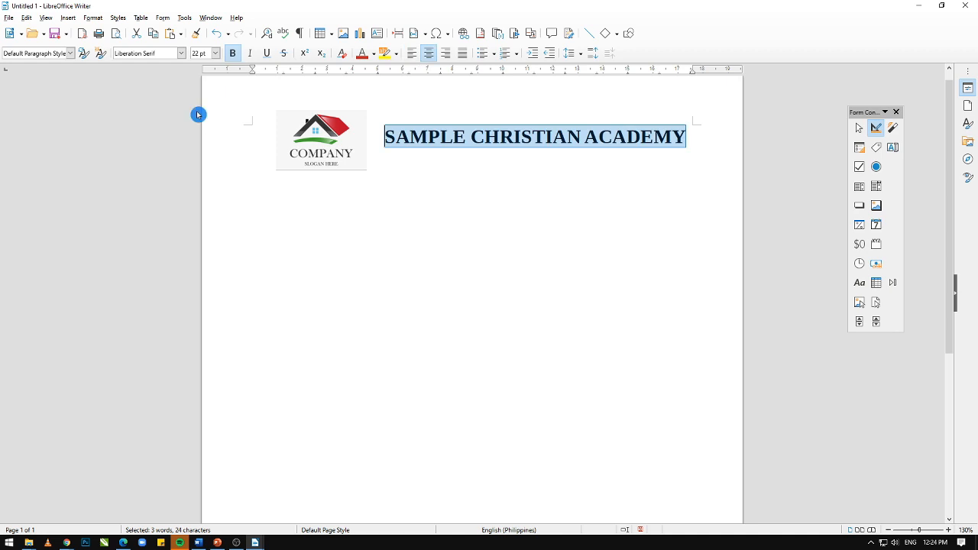
pyautogui.click(216, 53)
pyautogui.click(201, 130)
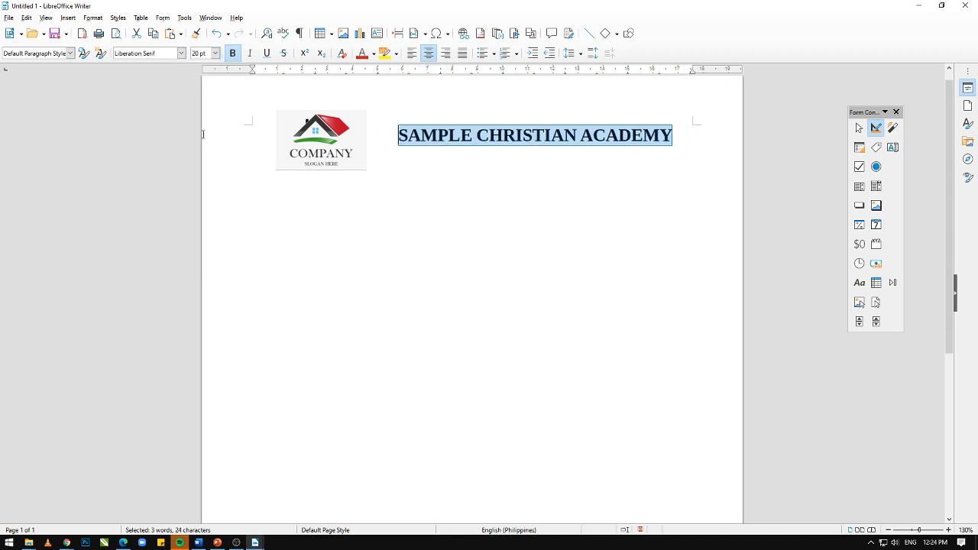
# Shrink the logo slightly, move it toward the school name, and left-align the school name line
pyautogui.click(361, 145)
pyautogui.moveTo(371, 152)
pyautogui.mouseDown()
pyautogui.moveTo(360, 179)
pyautogui.moveTo(355, 161)
pyautogui.mouseUp()
pyautogui.click(391, 138)
pyautogui.click(448, 186)
pyautogui.click(529, 142)
pyautogui.press('Home')
pyautogui.hotkey('ctrl', 'l')
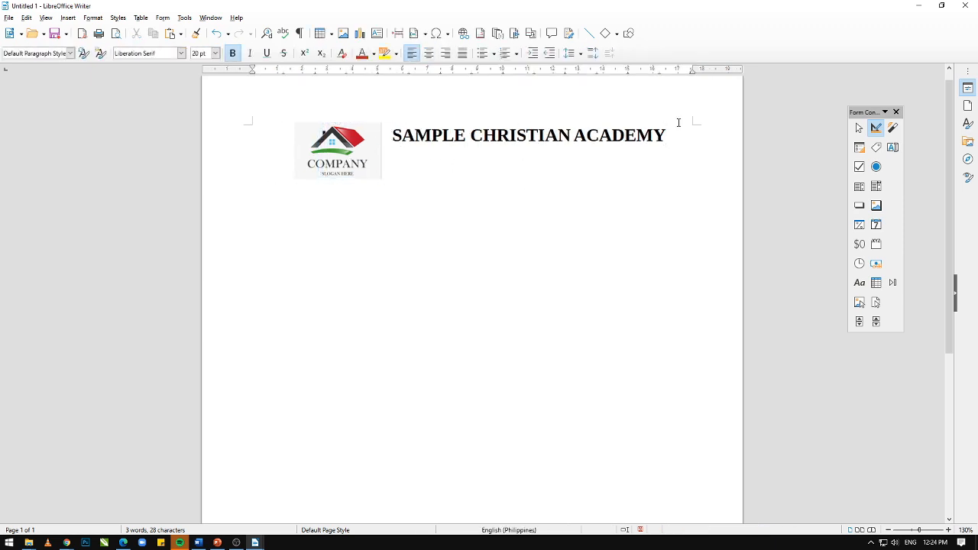
# Add the form title "ENROLLMENT FORM 2021-20211" below the logo and center it
pyautogui.write('ENROLLMENT FORM 2021-2021')
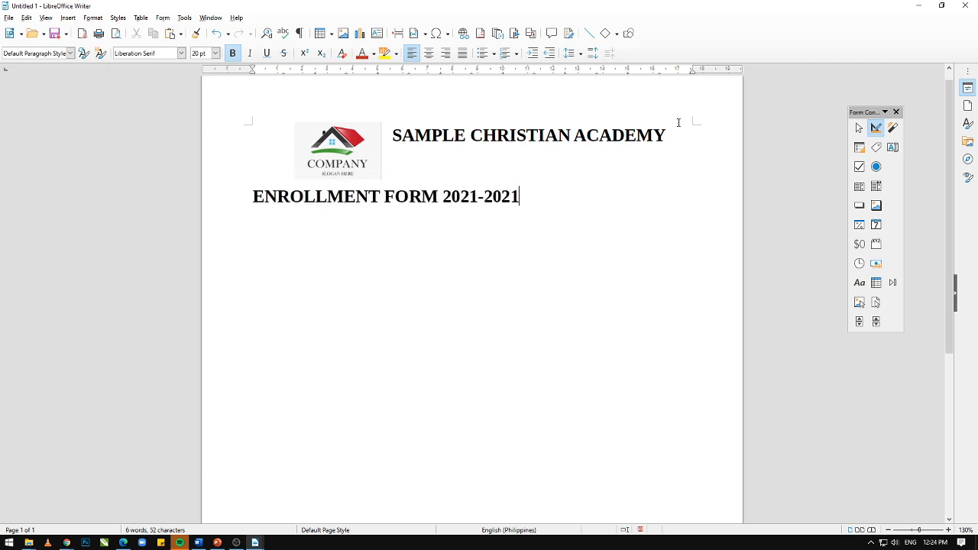
pyautogui.moveTo(529, 197); pyautogui.dragTo(289, 197)
pyautogui.click(539, 197)
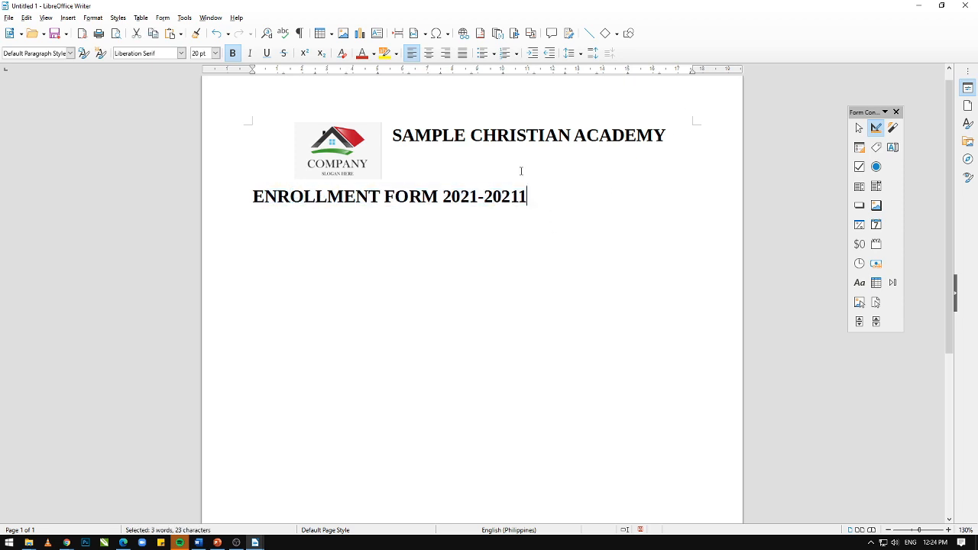
pyautogui.click(433, 57)
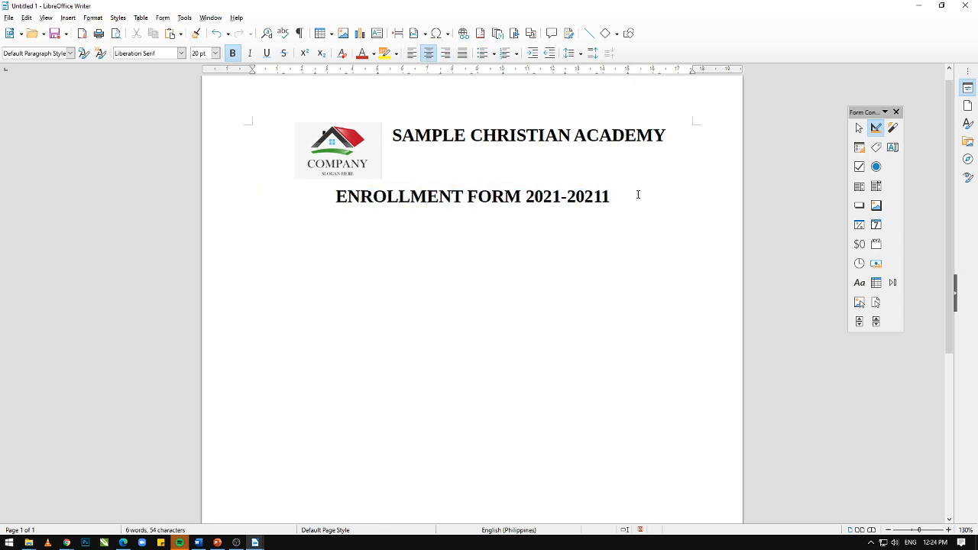
# Set the font of the enrollment form title to Arial Black
pyautogui.moveTo(611, 197); pyautogui.dragTo(316, 196)
pyautogui.click(181, 53)
pyautogui.click(181, 53)
pyautogui.click(181, 53)
pyautogui.scroll(3, 207, 160)
pyautogui.click(194, 140)
pyautogui.click(181, 53)
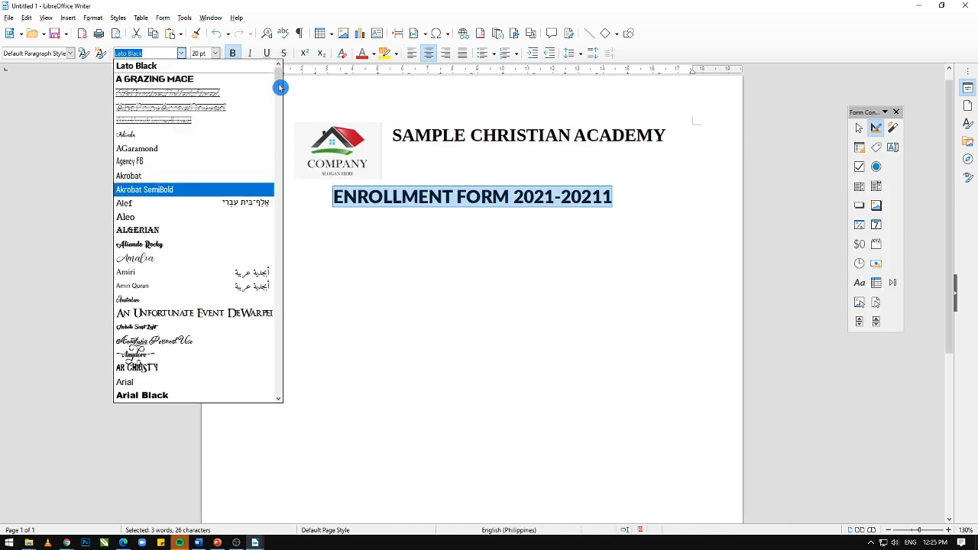
pyautogui.scroll(-1, 223, 222)
pyautogui.click(256, 310)
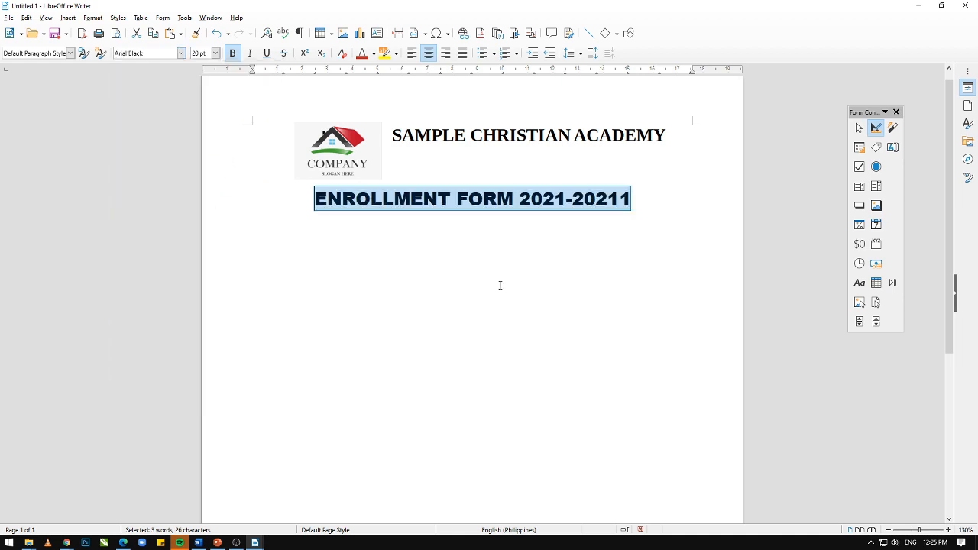
# Add an 11 pt underscore line across the page below the form title, with the left-aligned heading "OLD STUDENTS PERSONAL DATA" under it
pyautogui.click(550, 176)
pyautogui.write('_________________________________________________')
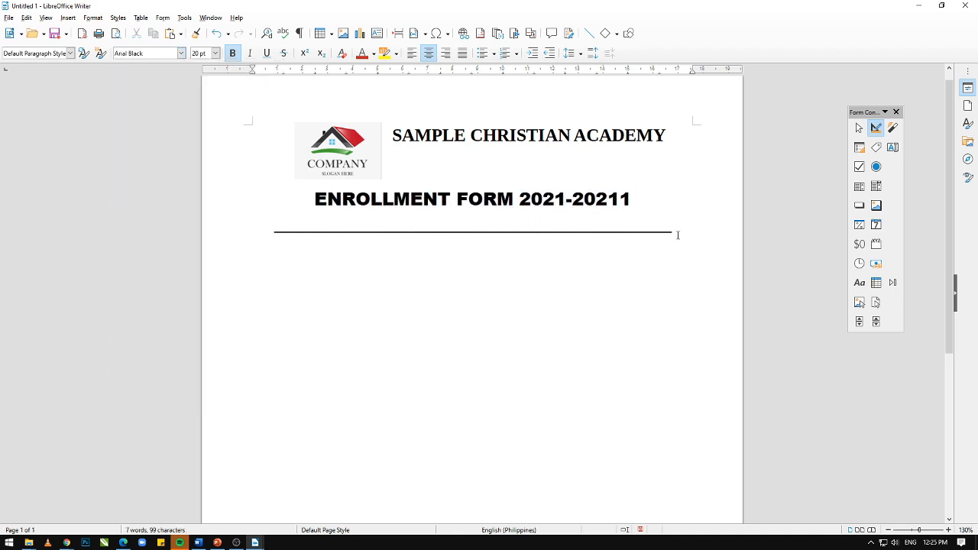
pyautogui.moveTo(678, 235); pyautogui.dragTo(265, 219)
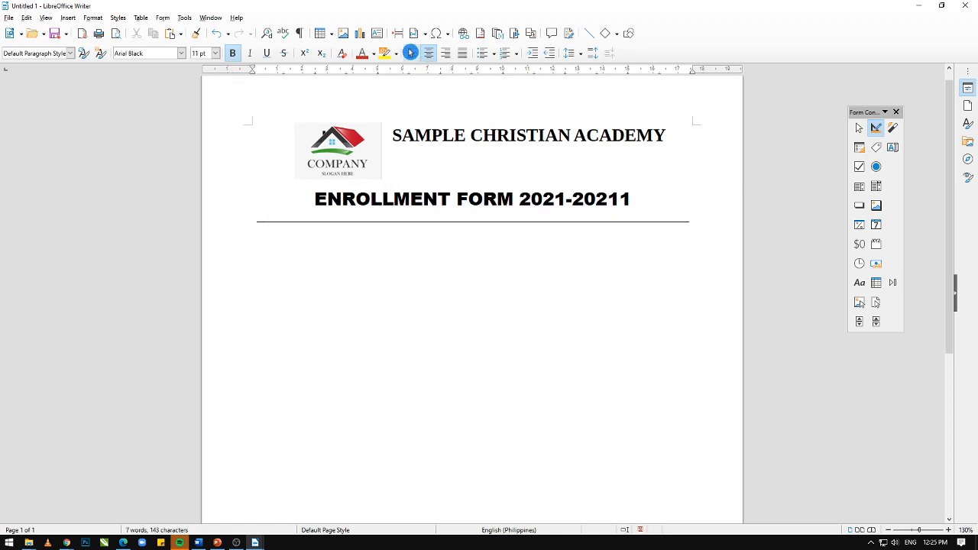
pyautogui.click(411, 52)
pyautogui.write('OLD STUDENTS PERSONAL DATA')
# Try a yellow highlight on the "OLD STUDENTS PERSONAL DATA" heading
pyautogui.moveTo(433, 246); pyautogui.dragTo(242, 243)
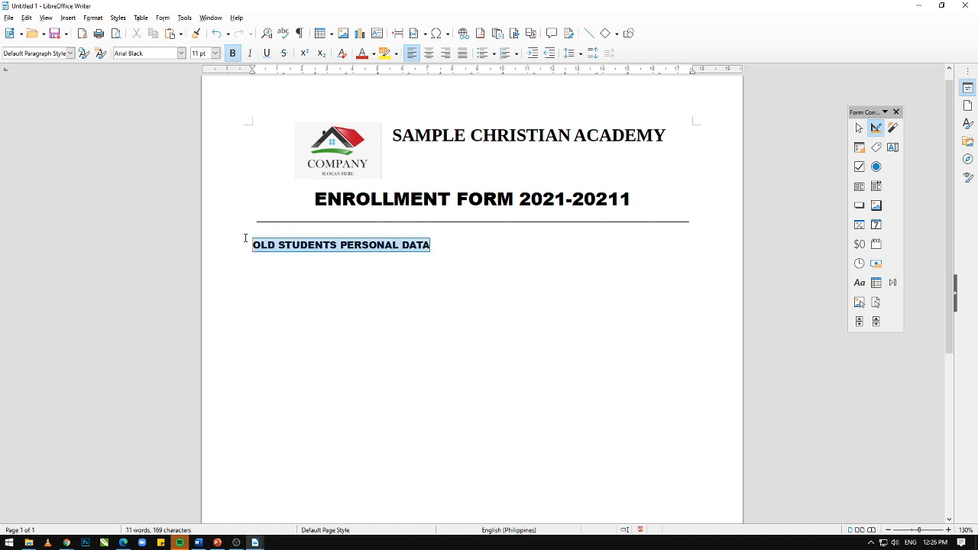
pyautogui.click(396, 54)
pyautogui.click(386, 127)
pyautogui.click(397, 54)
pyautogui.click(487, 257)
# Highlight the "OLD STUDENTS PERSONAL DATA" heading in light gray
pyautogui.moveTo(234, 236); pyautogui.dragTo(433, 246)
pyautogui.click(398, 55)
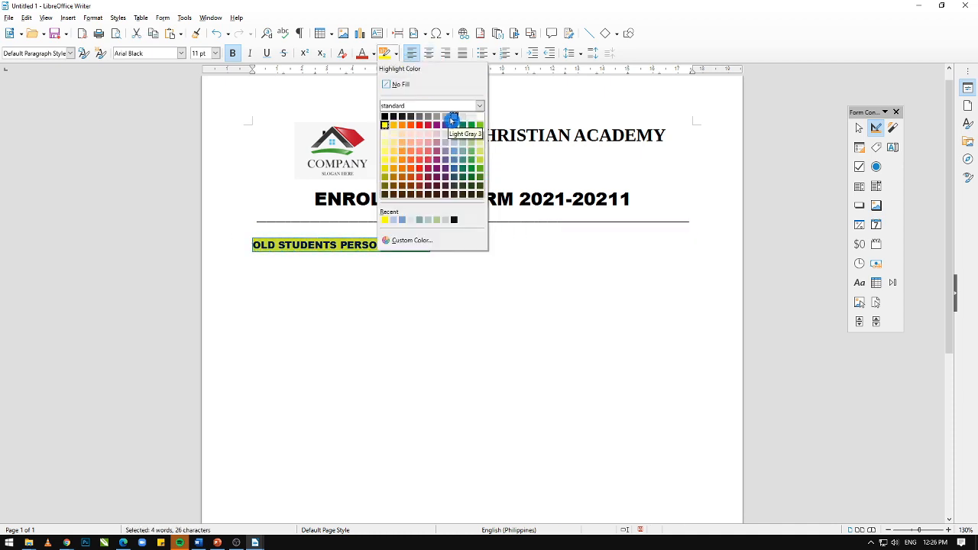
pyautogui.click(472, 116)
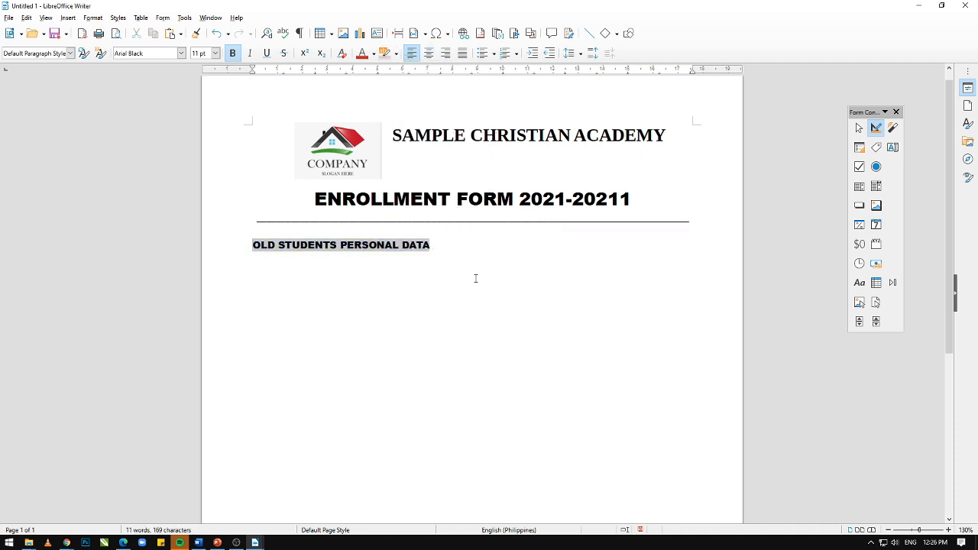
# Insert a table of two columns and three rows below the personal data heading and make its last row slightly taller
pyautogui.click(331, 34)
pyautogui.click(318, 74)
pyautogui.click(333, 36)
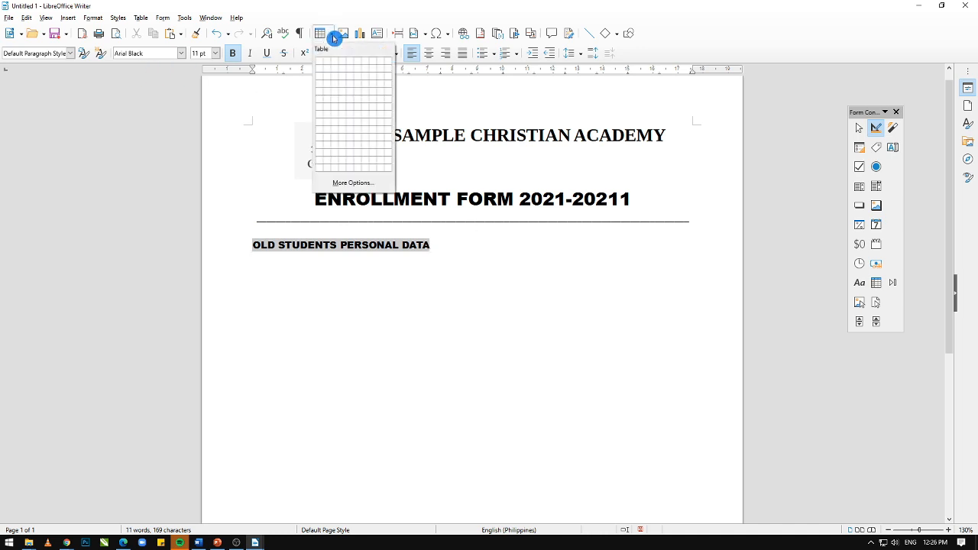
pyautogui.click(327, 80)
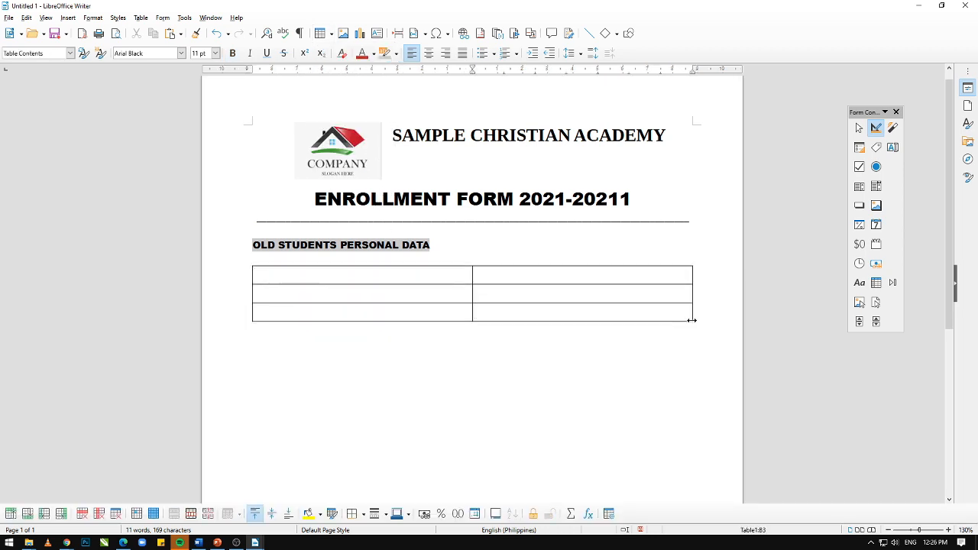
pyautogui.moveTo(692, 321); pyautogui.dragTo(686, 325)
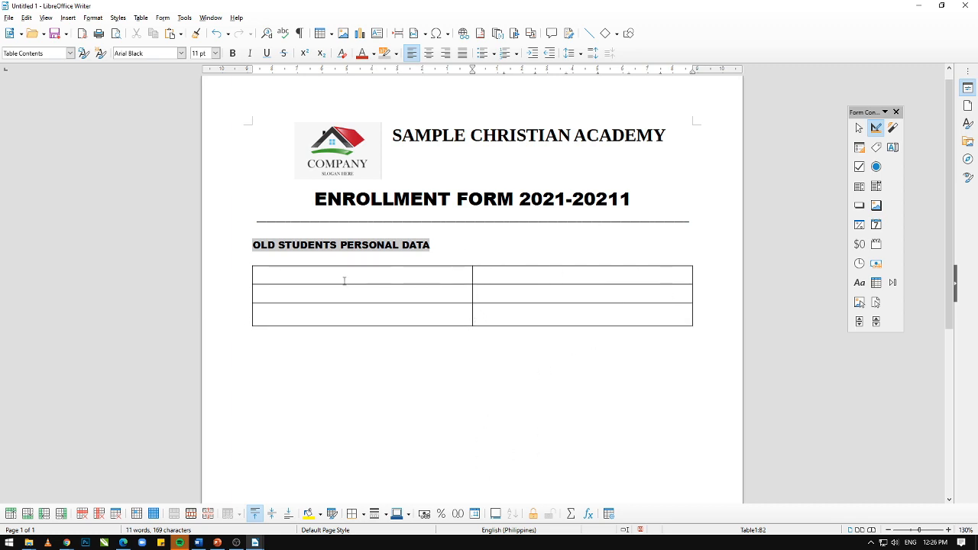
# Remove all borders from the whole personal data table
pyautogui.click(247, 273)
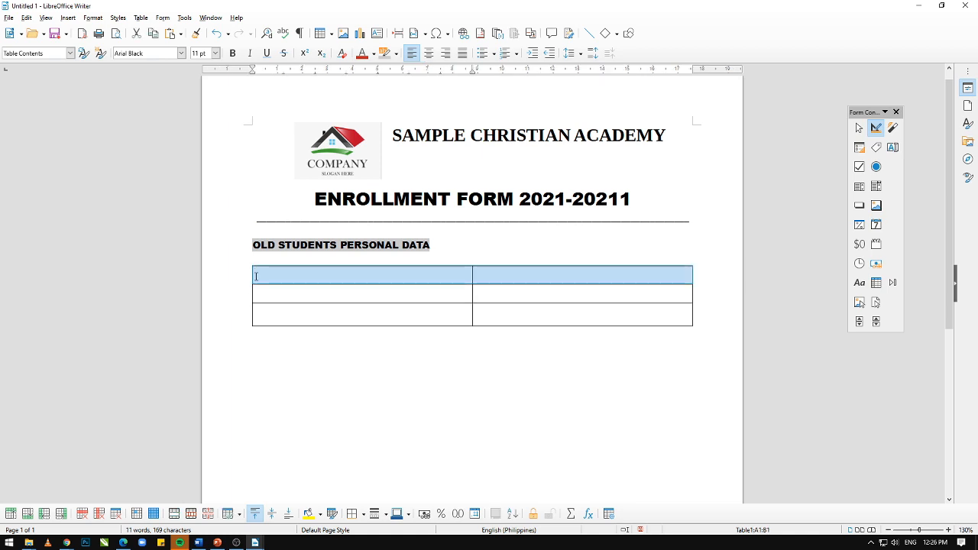
pyautogui.moveTo(262, 271); pyautogui.dragTo(609, 329)
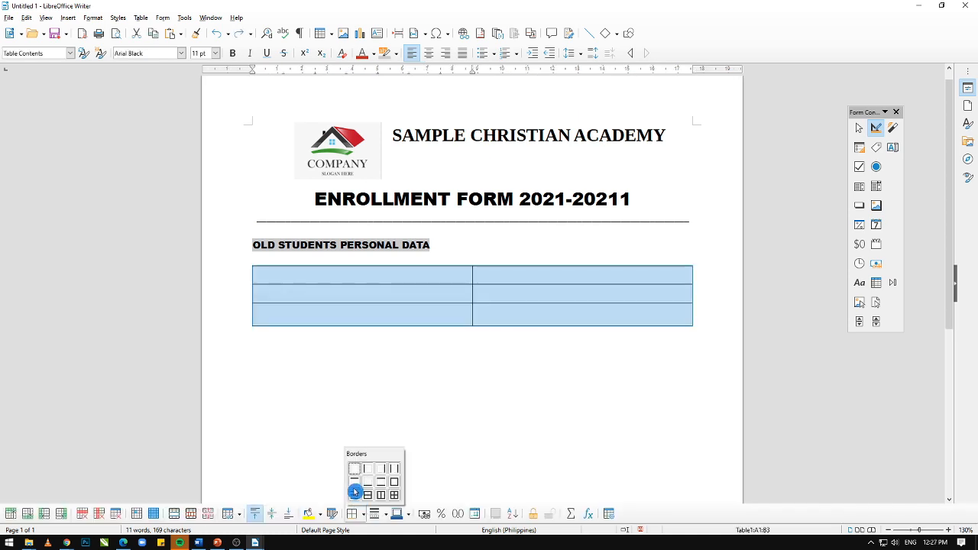
pyautogui.click(355, 493)
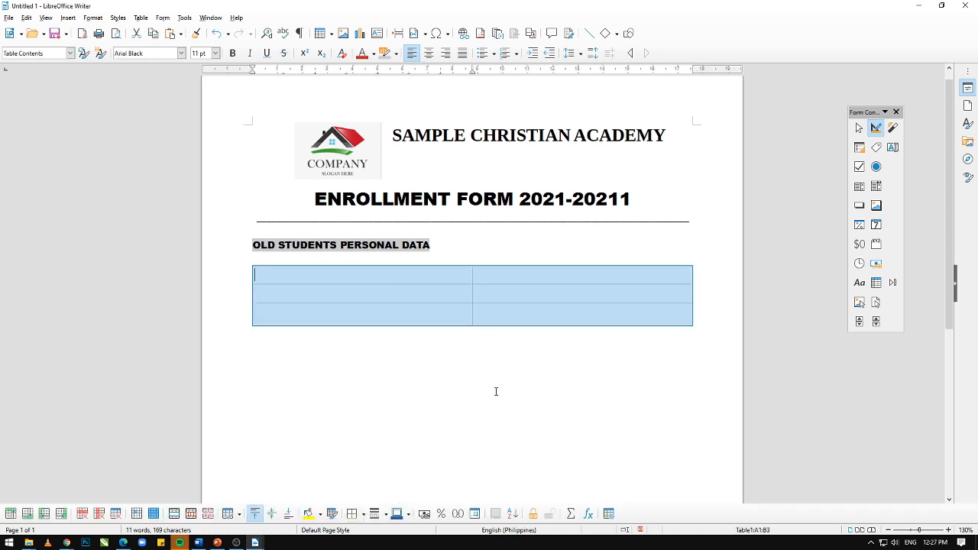
pyautogui.click(583, 316)
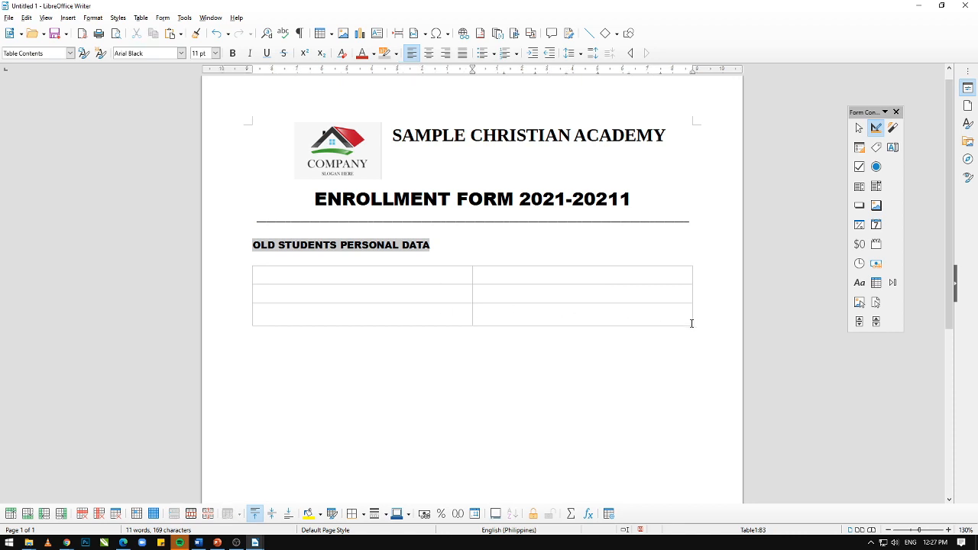
# Narrow the table's first column and increase the height of its rows
pyautogui.moveTo(473, 276); pyautogui.dragTo(382, 273)
pyautogui.moveTo(459, 326); pyautogui.dragTo(459, 334)
pyautogui.moveTo(556, 303); pyautogui.dragTo(540, 288)
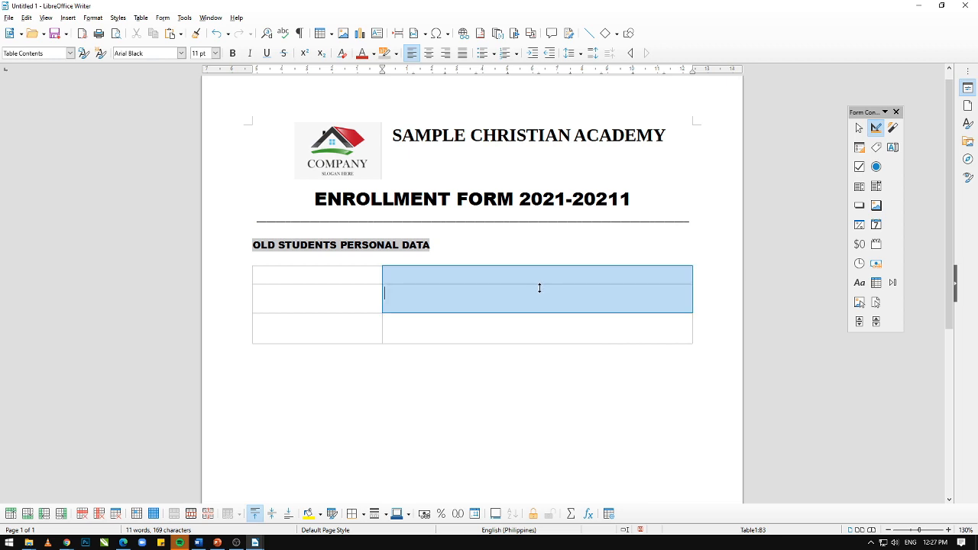
# Enter the label "FIRST NAME" in the table's first cell and set its font to Arial
pyautogui.click(367, 279)
pyautogui.write('FIRS')
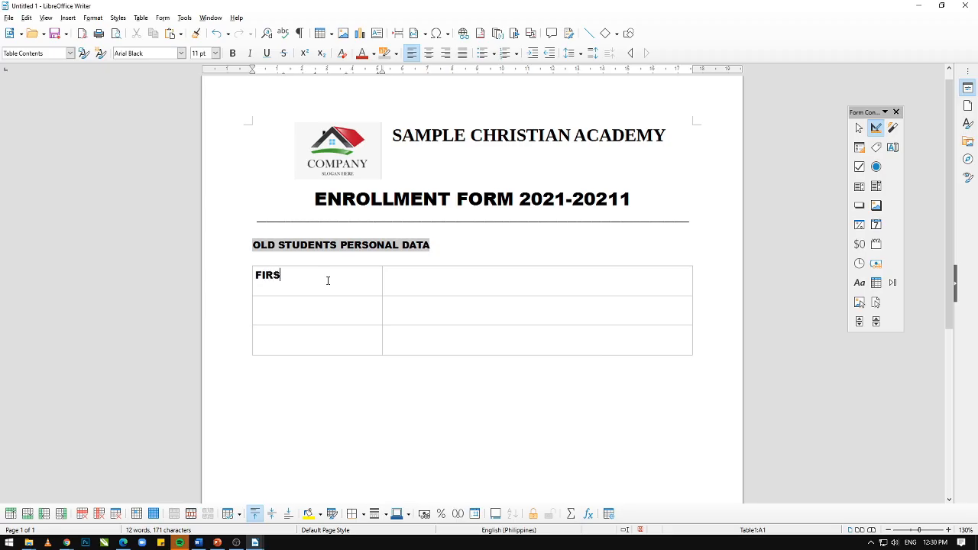
pyautogui.write('T NAME')
pyautogui.moveTo(327, 279); pyautogui.dragTo(256, 277)
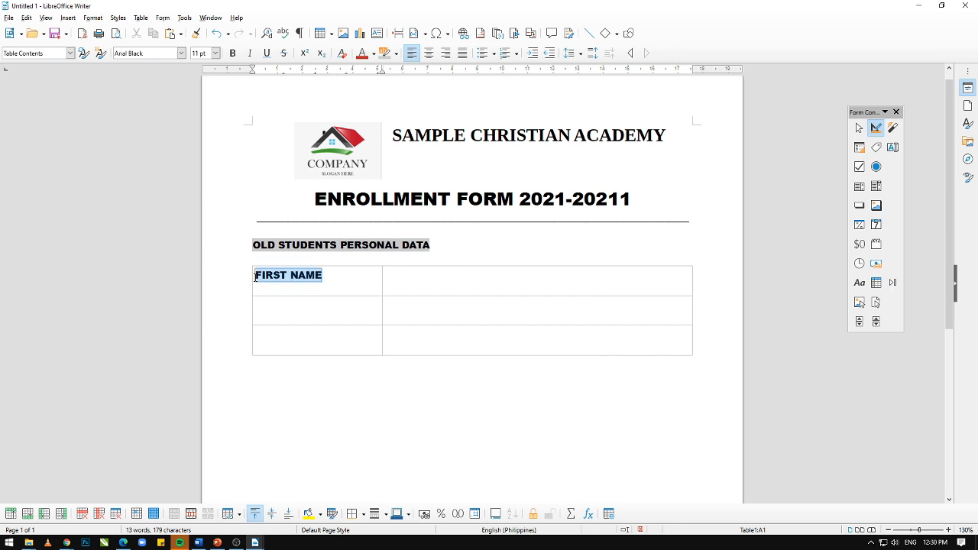
pyautogui.click(181, 54)
pyautogui.scroll(-5, 170, 279)
pyautogui.click(161, 191)
# Enter "MIDDLE" in the first cell of the table's second row
pyautogui.click(285, 307)
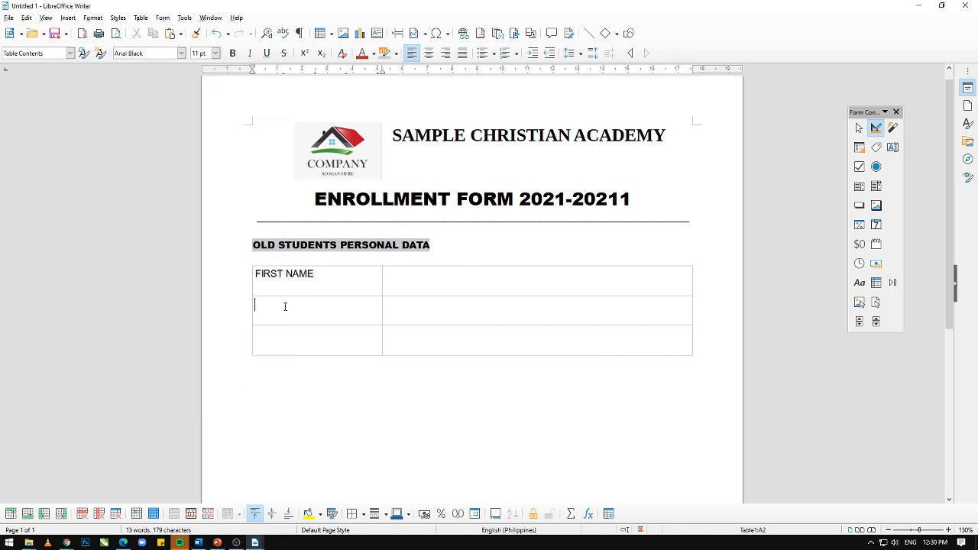
pyautogui.click(197, 497)
pyautogui.hotkey('alt', 'Tab')
pyautogui.write('MIDDLE')
# Set the font of the table's entire first column to Arial
pyautogui.moveTo(332, 343); pyautogui.dragTo(267, 262)
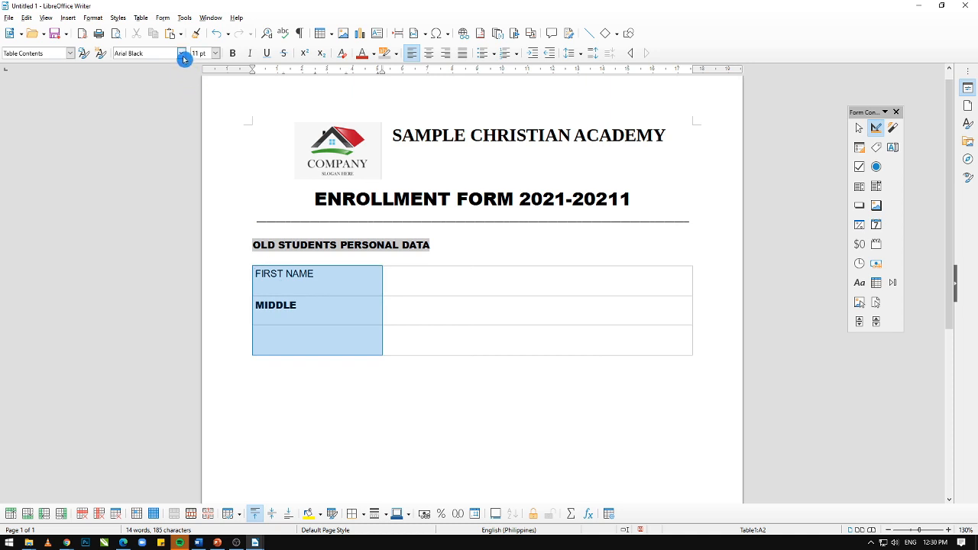
pyautogui.click(181, 53)
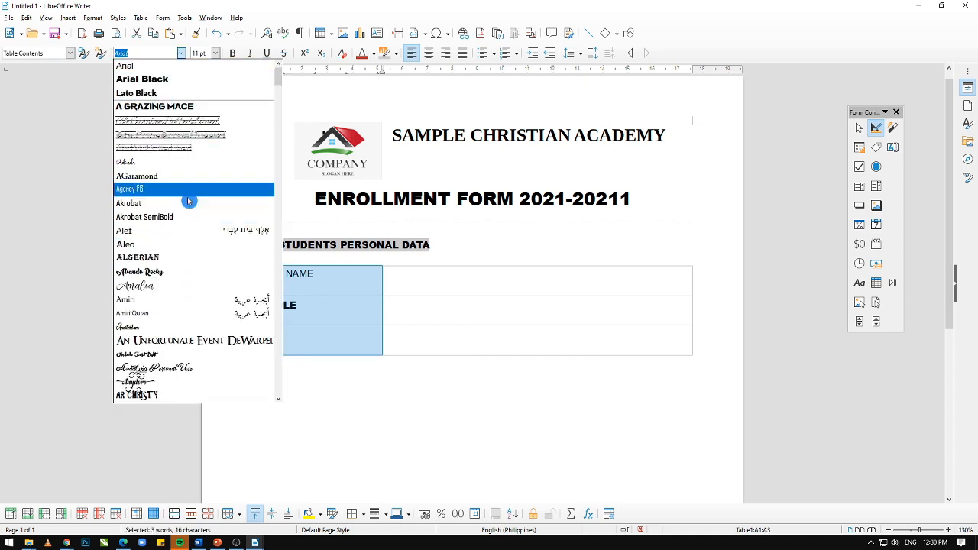
pyautogui.scroll(-2, 184, 317)
pyautogui.press('Escape')
# Complete the second row's label as "MIDDLE NAME" and enter "SURNAME" in the third row
pyautogui.click(313, 313)
pyautogui.write('NAME')
pyautogui.click(299, 329)
pyautogui.write('SURNAM')
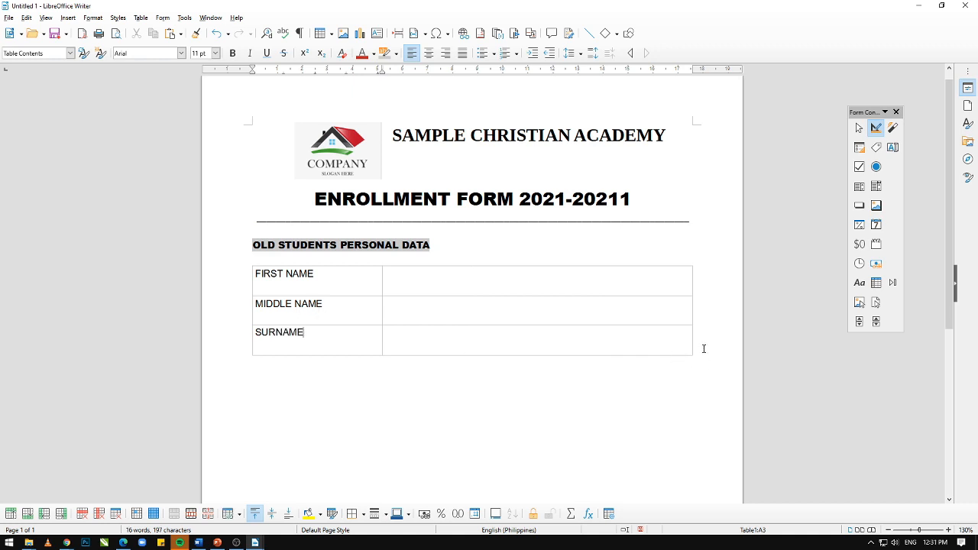
pyautogui.click(428, 334)
pyautogui.click(304, 371)
pyautogui.click(690, 345)
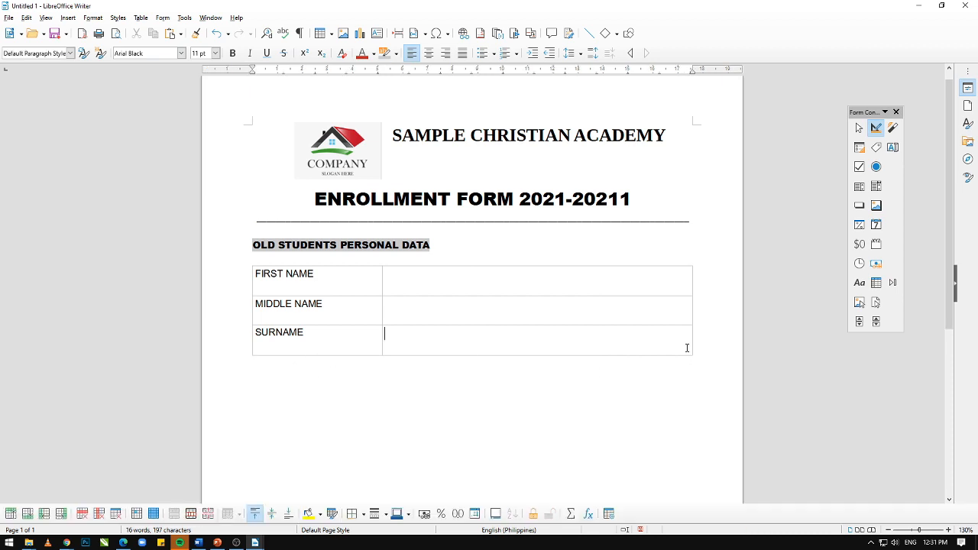
# Add a row below SURNAME in the personal data table and label it "ADDRESS"
pyautogui.click(246, 350)
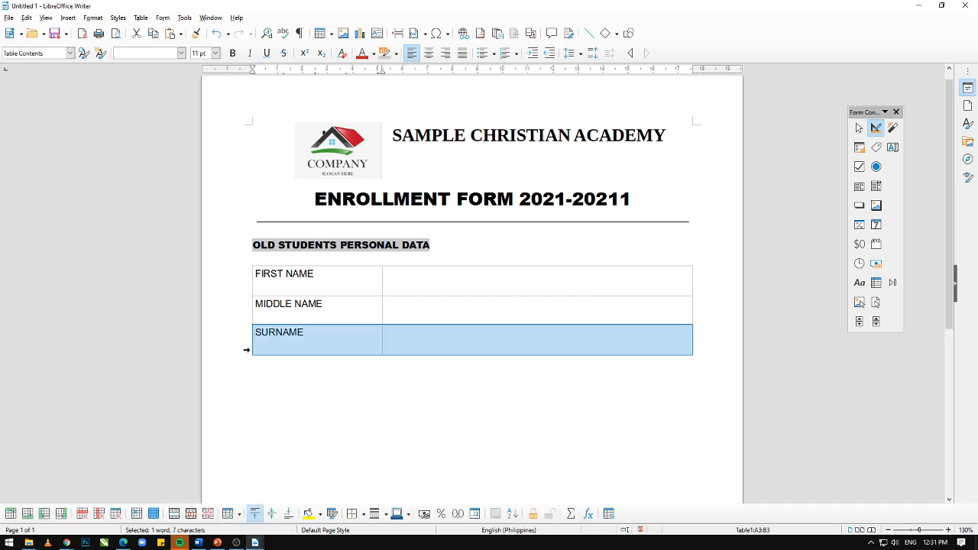
pyautogui.click(385, 404)
pyautogui.click(620, 343)
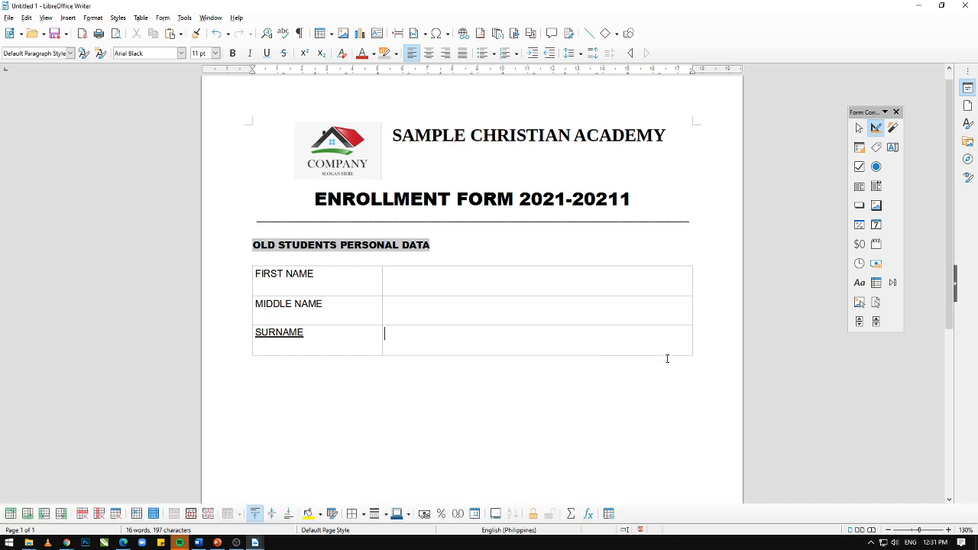
pyautogui.click(244, 343)
pyautogui.rightClick(250, 343)
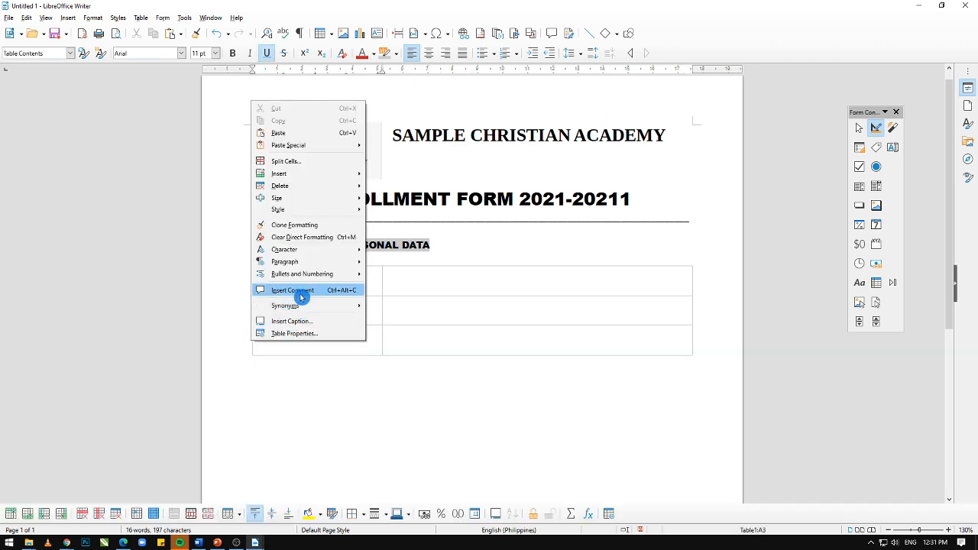
pyautogui.moveTo(341, 176)
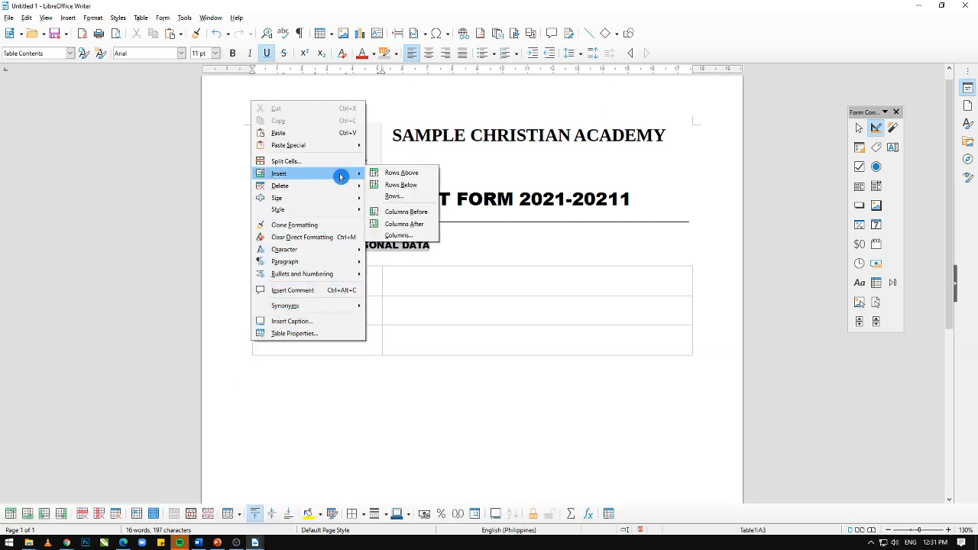
pyautogui.click(405, 185)
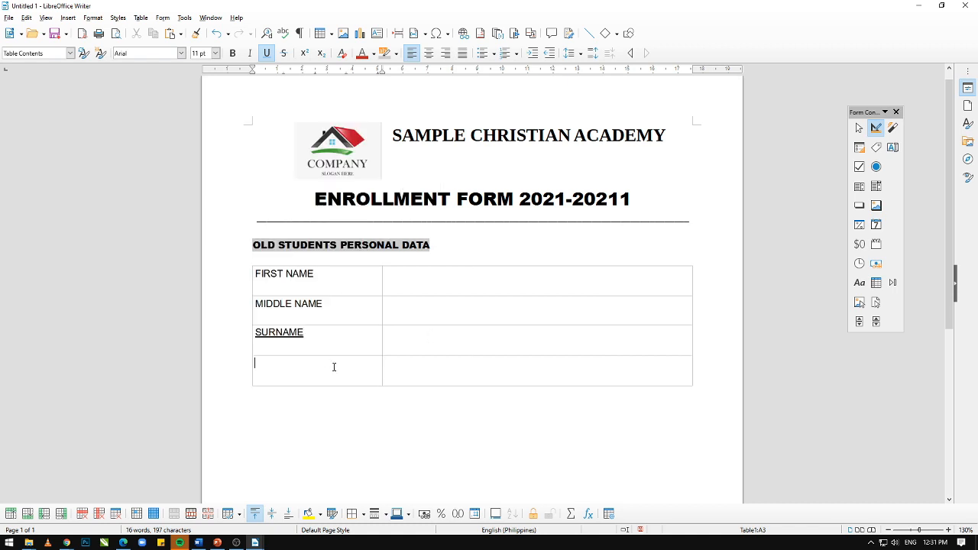
pyautogui.write('ADDRESS')
pyautogui.click(287, 387)
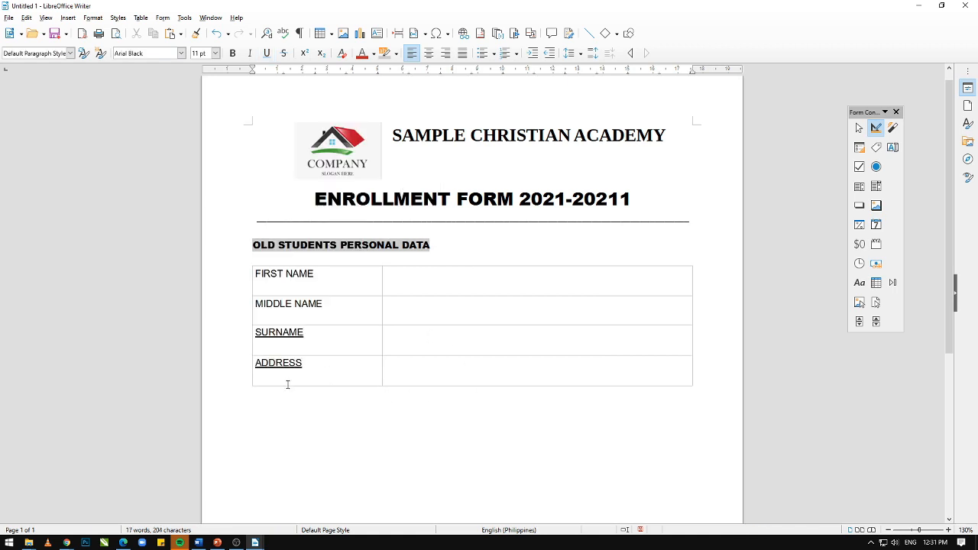
# Remove the underline from the SURNAME and ADDRESS labels in the personal data table
pyautogui.click(268, 336)
pyautogui.doubleClick(275, 333)
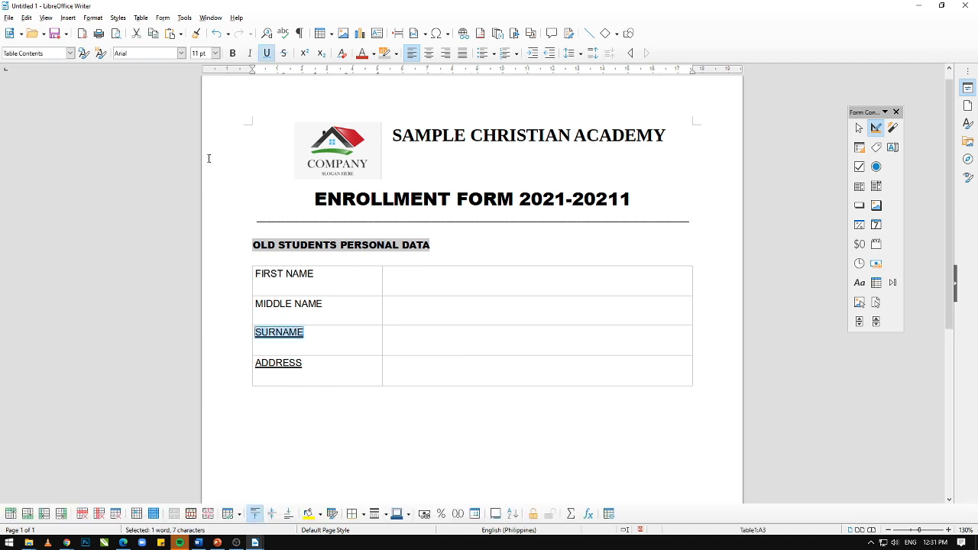
pyautogui.doubleClick(278, 364)
pyautogui.click(352, 405)
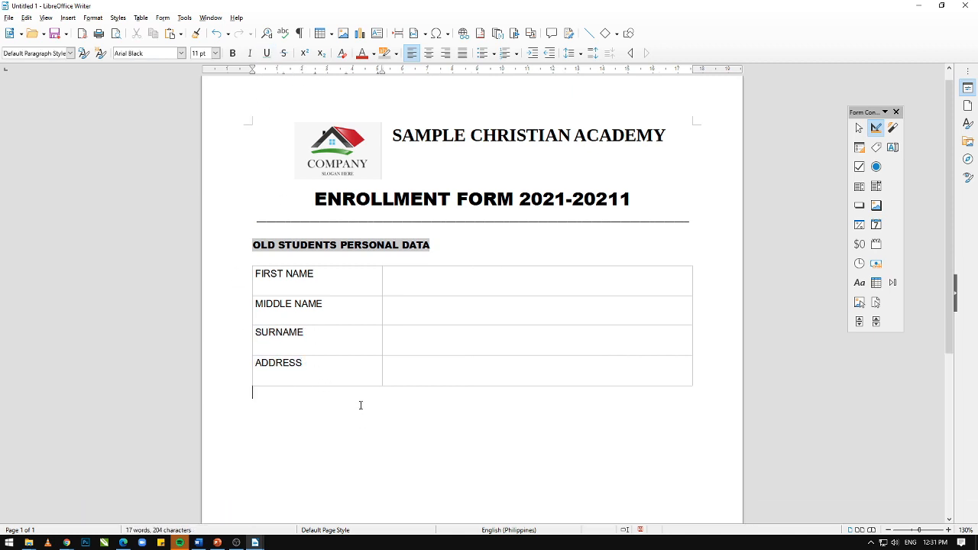
# Check the sample enrollment form and enter the grey-highlighted heading "MODE OF PAYMENT" below the personal data table
pyautogui.hotkey('alt', 'Tab')
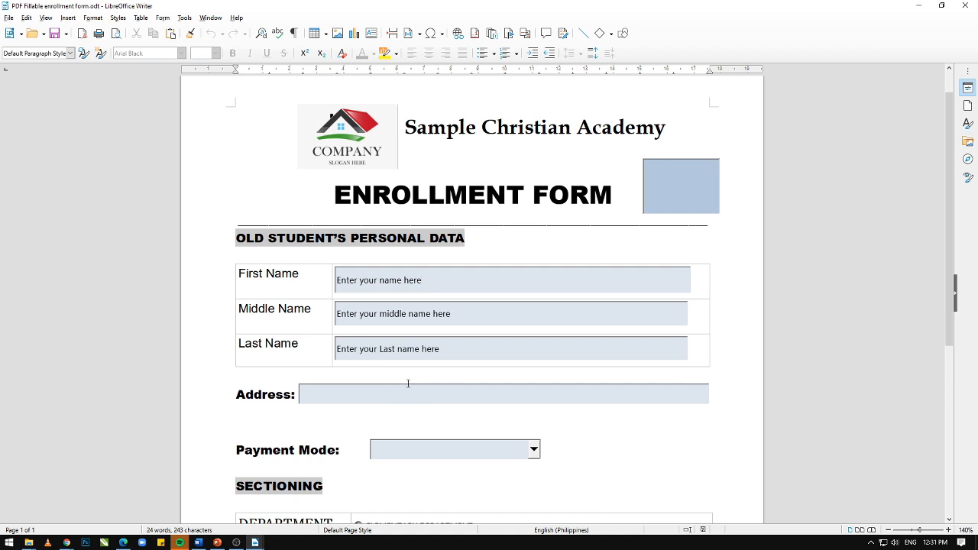
pyautogui.hotkey('alt', 'Tab')
pyautogui.write('MODE OF PAYMEN')
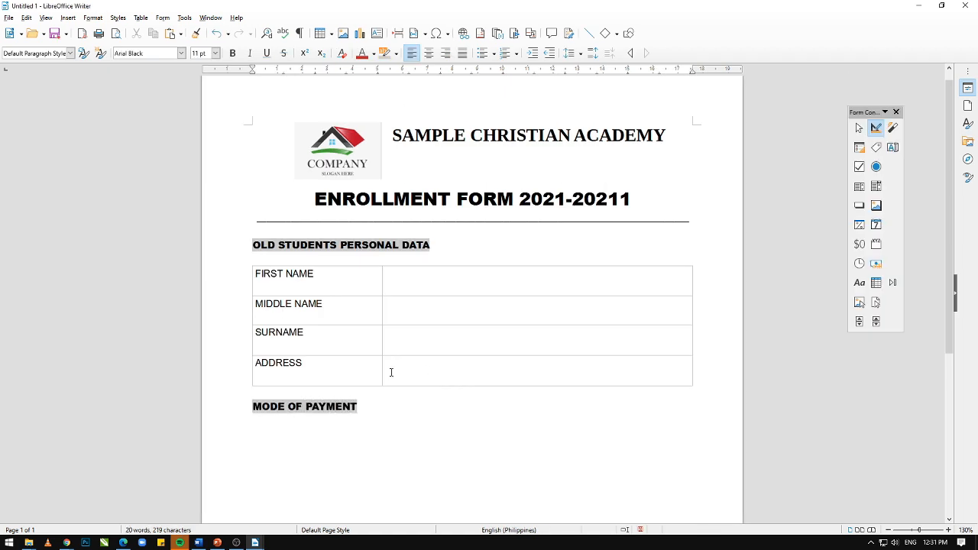
pyautogui.moveTo(366, 409); pyautogui.dragTo(251, 408)
pyautogui.click(384, 408)
pyautogui.scroll(-2, 374, 362)
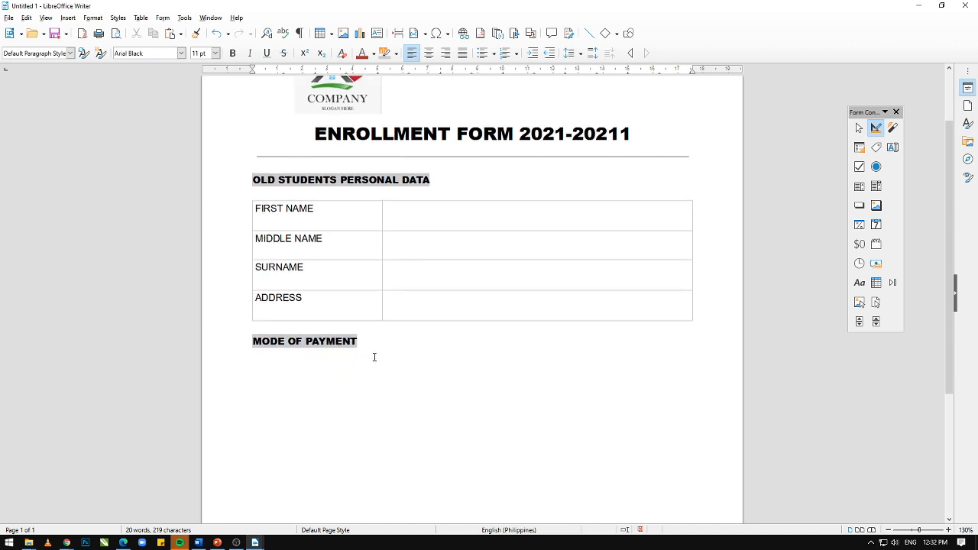
# Add a colon to the MODE OF PAYMENT heading and enter the heading "SECTIONING:" beneath it
pyautogui.hotkey('alt', 'Tab')
pyautogui.hotkey('alt', 'Tab')
pyautogui.write(':')
pyautogui.press('Return')
pyautogui.write('SECTIONING')
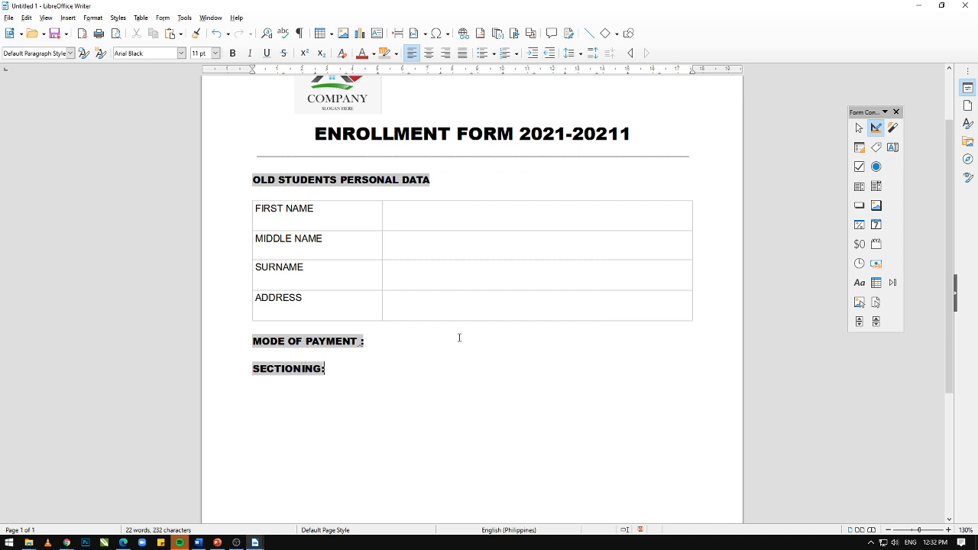
# Insert a table with two columns and two rows below the SECTIONING heading and enlarge its rows
pyautogui.click(321, 37)
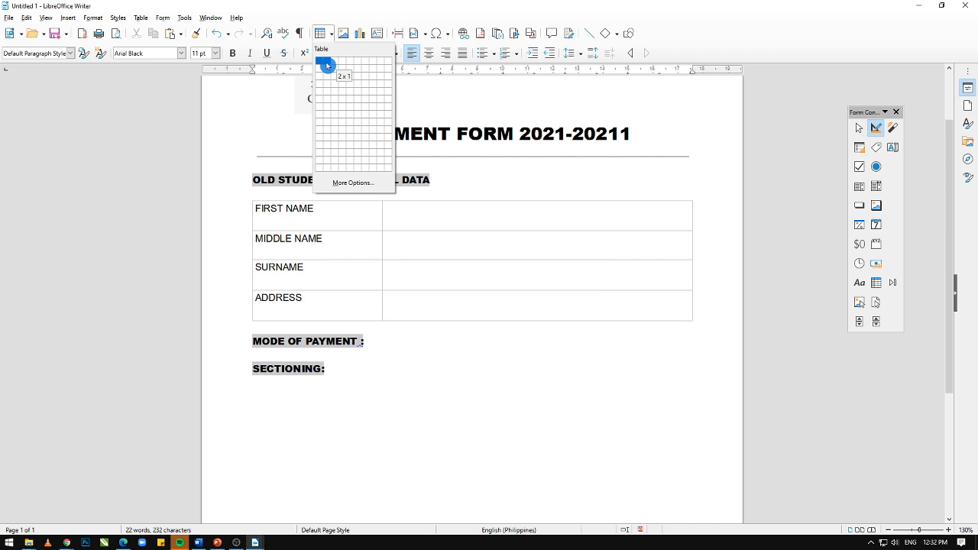
pyautogui.click(325, 66)
pyautogui.click(434, 386)
pyautogui.moveTo(430, 396); pyautogui.dragTo(554, 414)
pyautogui.click(366, 519)
pyautogui.click(354, 469)
pyautogui.click(445, 456)
pyautogui.moveTo(437, 409); pyautogui.dragTo(439, 419)
pyautogui.moveTo(514, 406); pyautogui.dragTo(511, 445)
pyautogui.click(506, 431)
pyautogui.click(679, 411)
pyautogui.moveTo(690, 406); pyautogui.dragTo(686, 420)
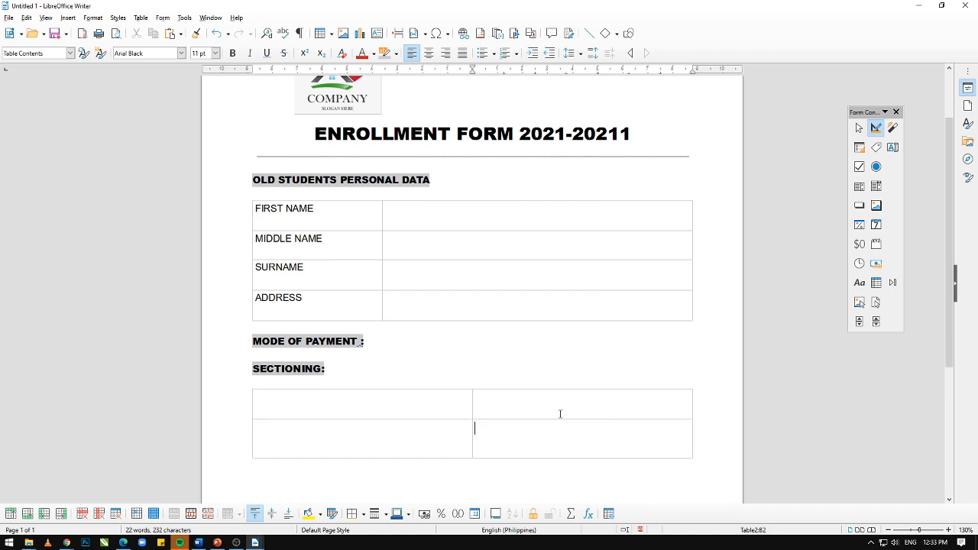
# Adjust the row heights of the sectioning table so both rows are about equally tall
pyautogui.click(494, 408)
pyautogui.press('Return')
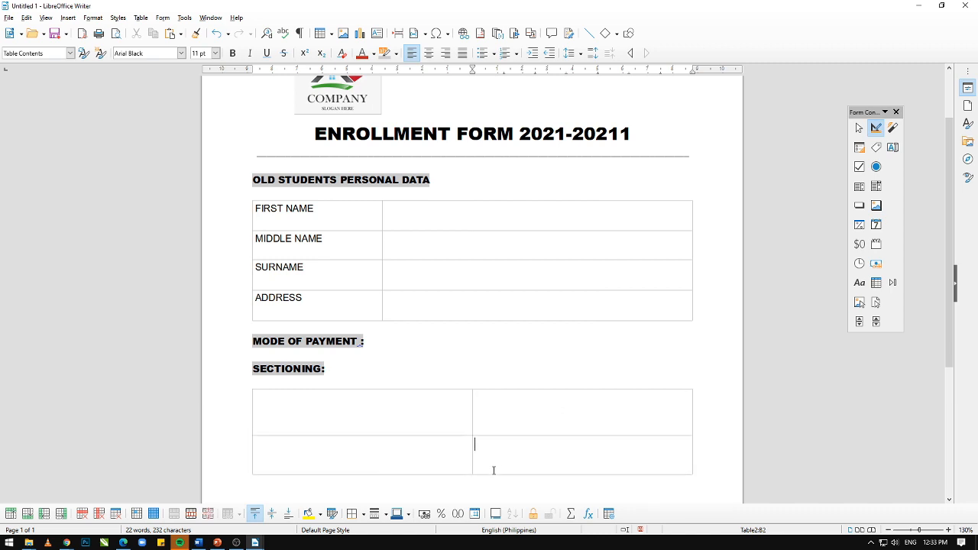
pyautogui.moveTo(482, 474); pyautogui.dragTo(525, 451)
pyautogui.click(525, 449)
pyautogui.click(531, 426)
# Enter "DEPARTMENT" and "SHS TRACKS" as the row labels in the sectioning table's first column
pyautogui.click(319, 391)
pyautogui.write('DE')
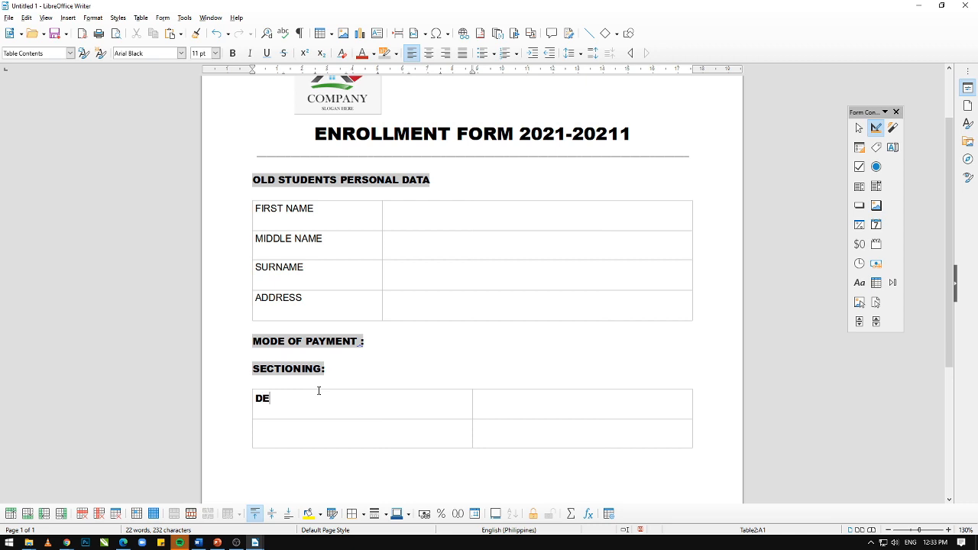
pyautogui.write('PARTMENT')
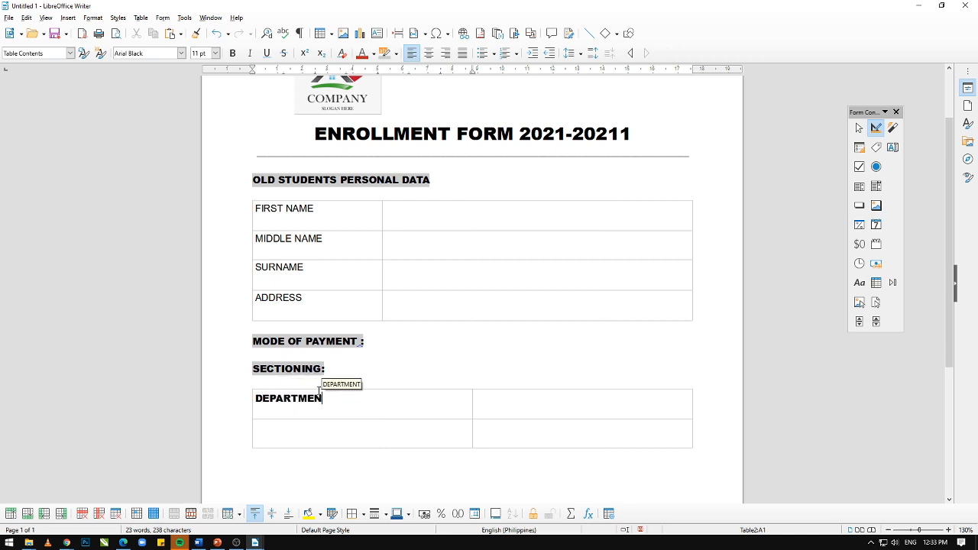
pyautogui.click(304, 430)
pyautogui.write('SHS TRACKS')
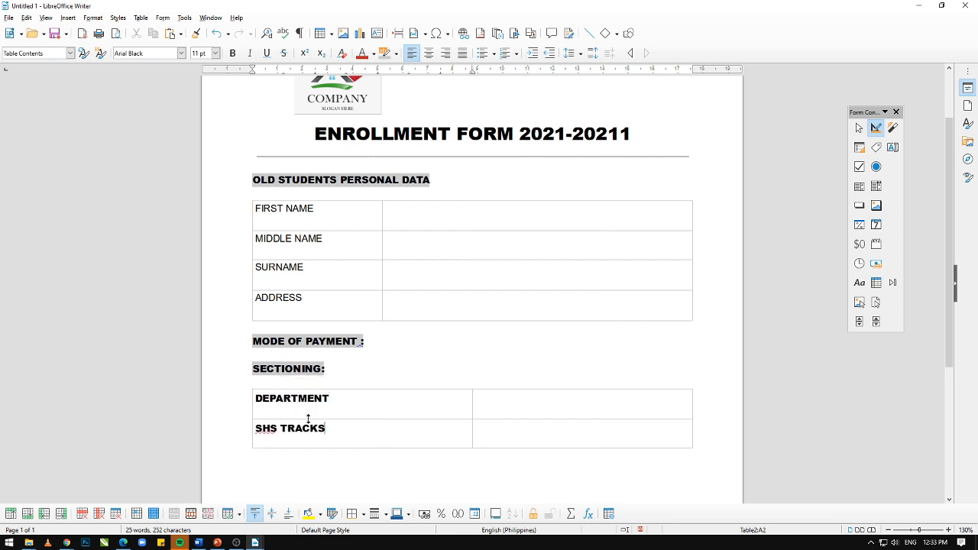
# Format both labels in the sectioning table's first column as Cambria Math at 16 pt
pyautogui.moveTo(331, 399); pyautogui.dragTo(256, 398)
pyautogui.click(181, 54)
pyautogui.click(168, 66)
pyautogui.keyDown('shift'); pyautogui.click(381, 441); pyautogui.keyUp('shift')
pyautogui.click(181, 53)
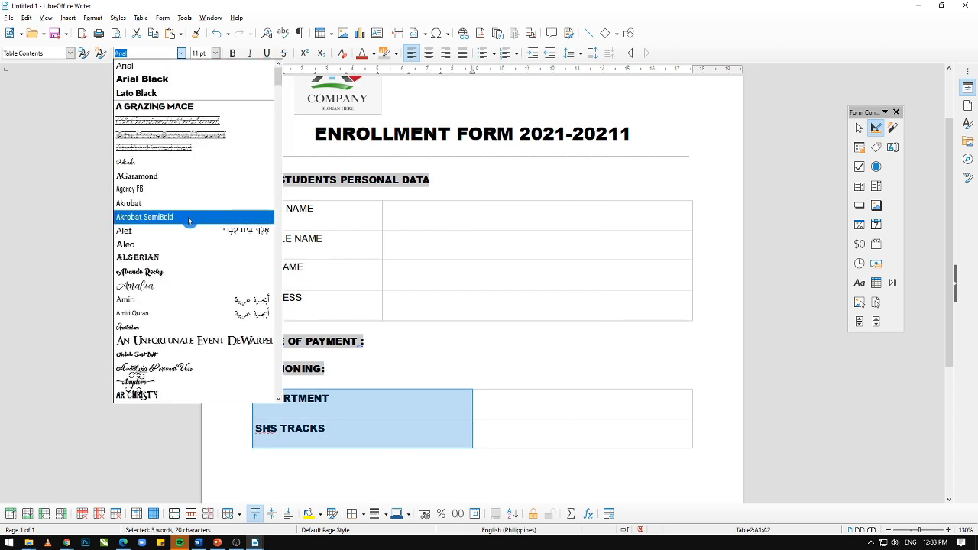
pyautogui.scroll(-20, 229, 115)
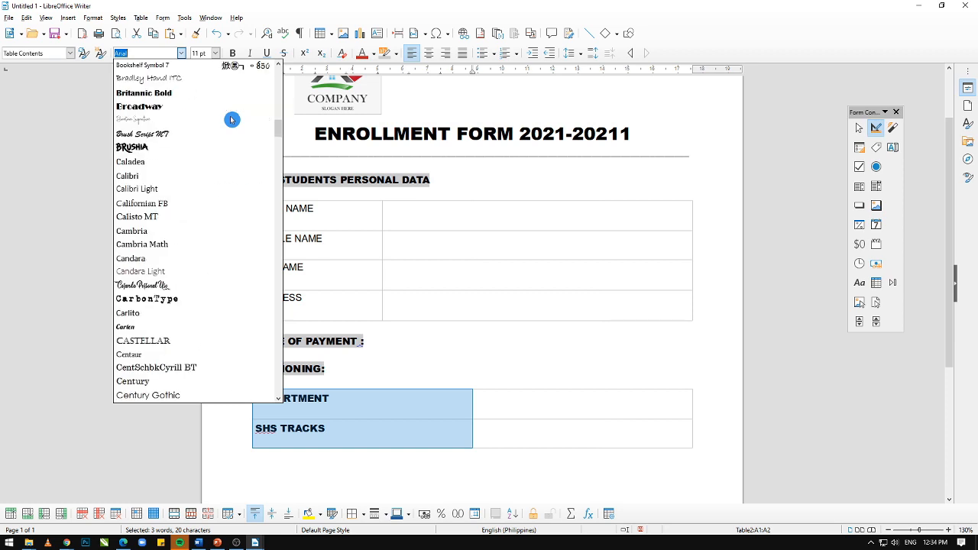
pyautogui.click(226, 244)
pyautogui.click(216, 53)
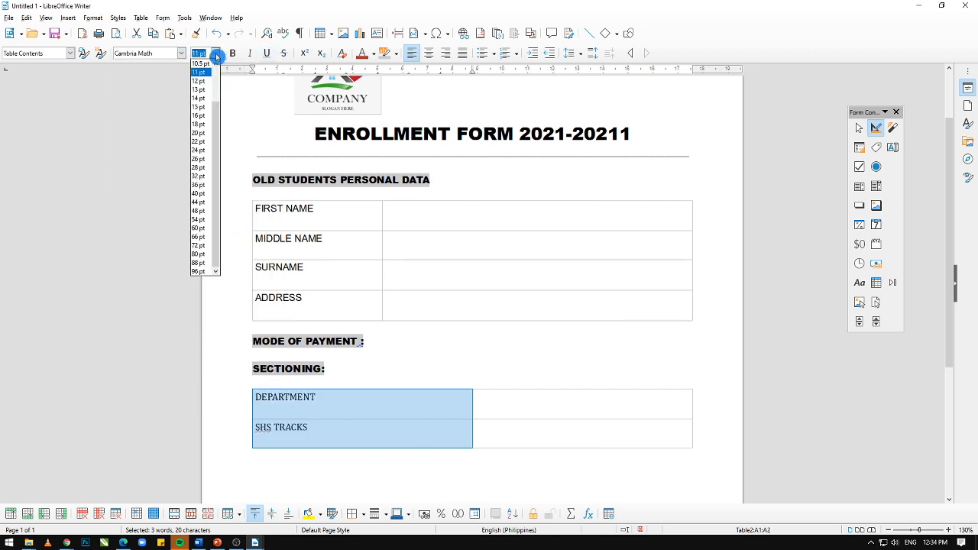
pyautogui.click(199, 115)
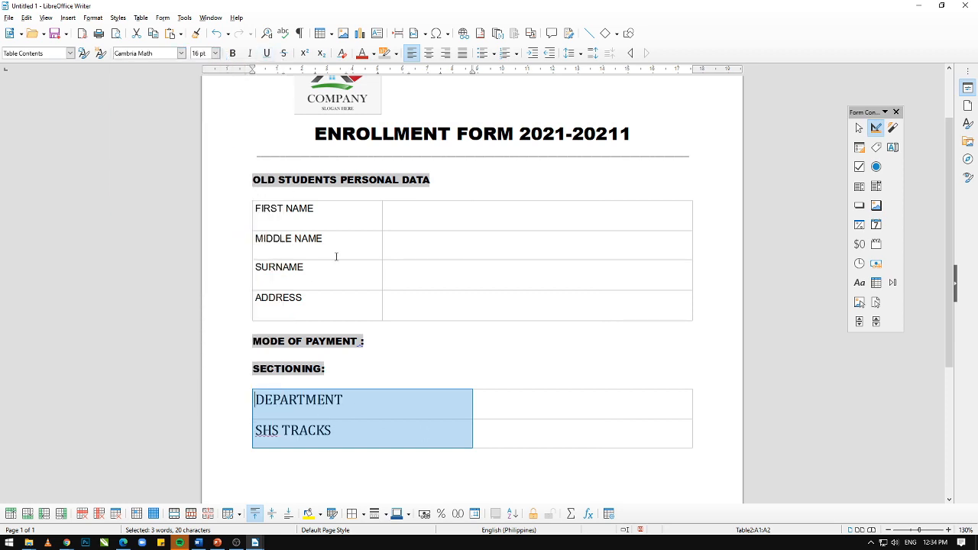
# Narrow the sectioning table's first column to line up with the first column of the personal data table
pyautogui.click(478, 402)
pyautogui.moveTo(472, 403); pyautogui.dragTo(383, 400)
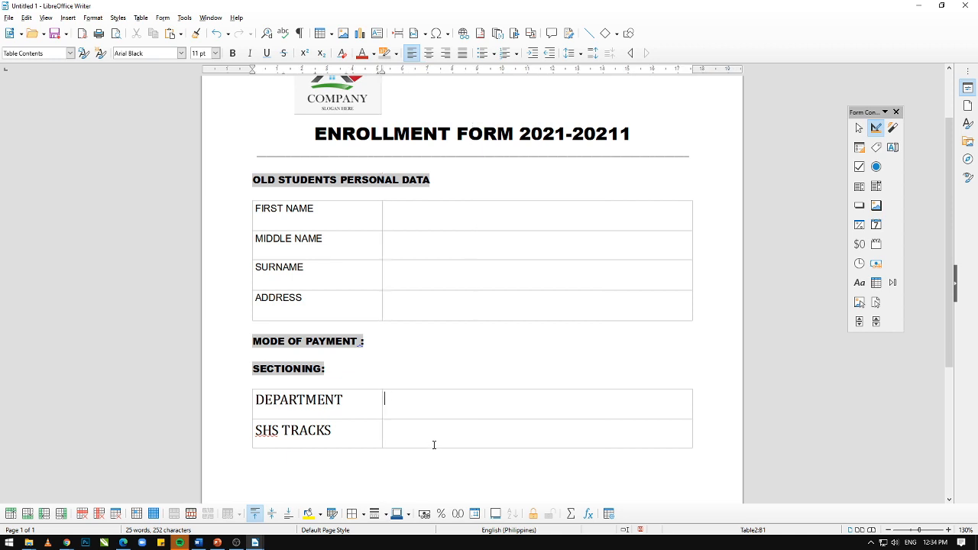
pyautogui.scroll(-1, 430, 445)
# Adjust the blank lines in the sectioning table's second column, making the DEPARTMENT row about twice as tall as the SHS TRACKS row
pyautogui.click(434, 449)
pyautogui.click(456, 366)
pyautogui.press('Return')
pyautogui.press('Return')
pyautogui.press('Return')
pyautogui.click(432, 428)
pyautogui.press('Return')
pyautogui.press('Return')
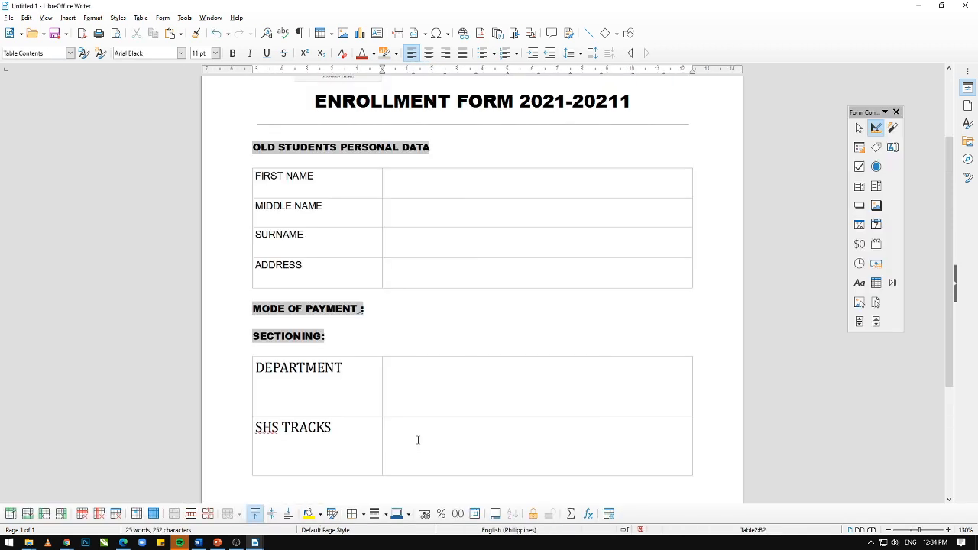
pyautogui.press('BackSpace')
pyautogui.press('BackSpace')
# Look over the sectioning, terms and date areas of the sample form and compare them with the new document
pyautogui.scroll(-2, 417, 438)
pyautogui.click(453, 403)
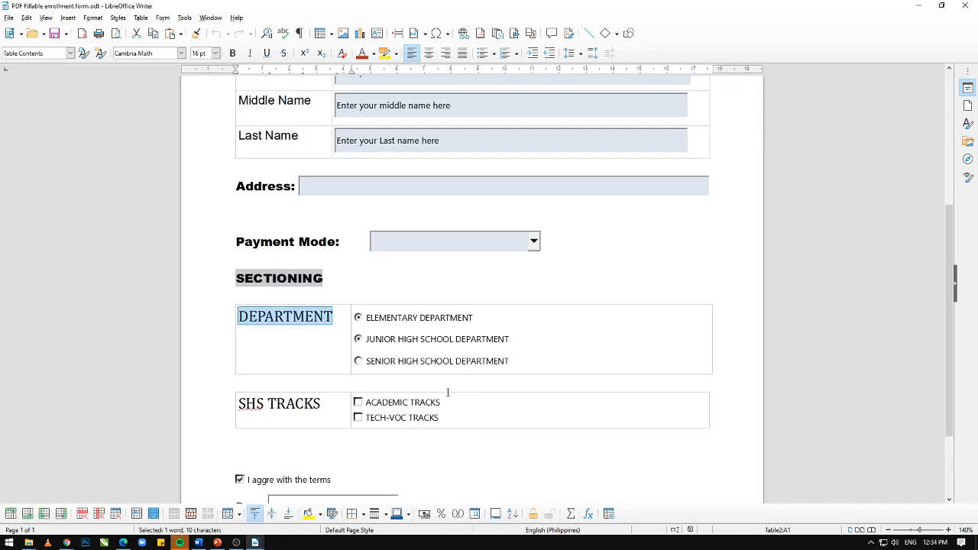
pyautogui.scroll(-3, 447, 391)
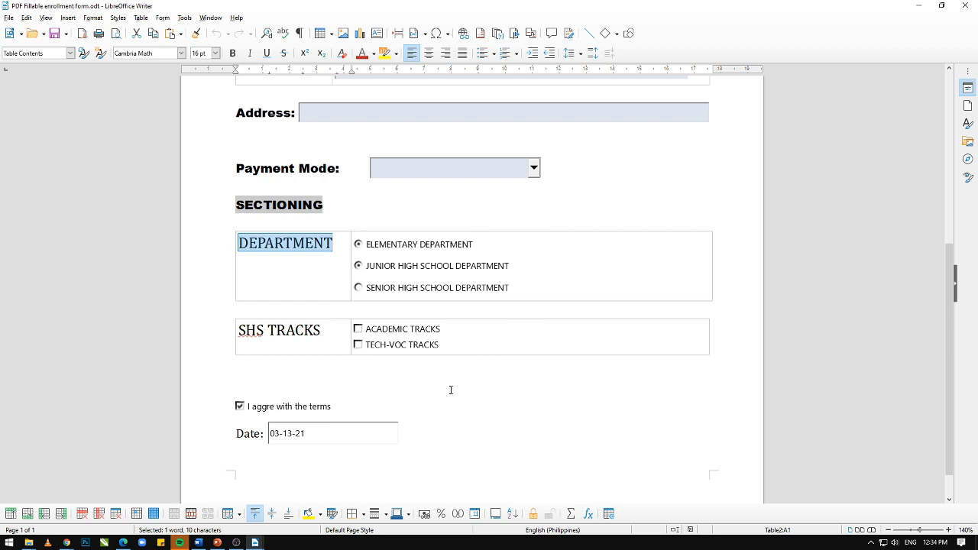
pyautogui.scroll(3, 451, 390)
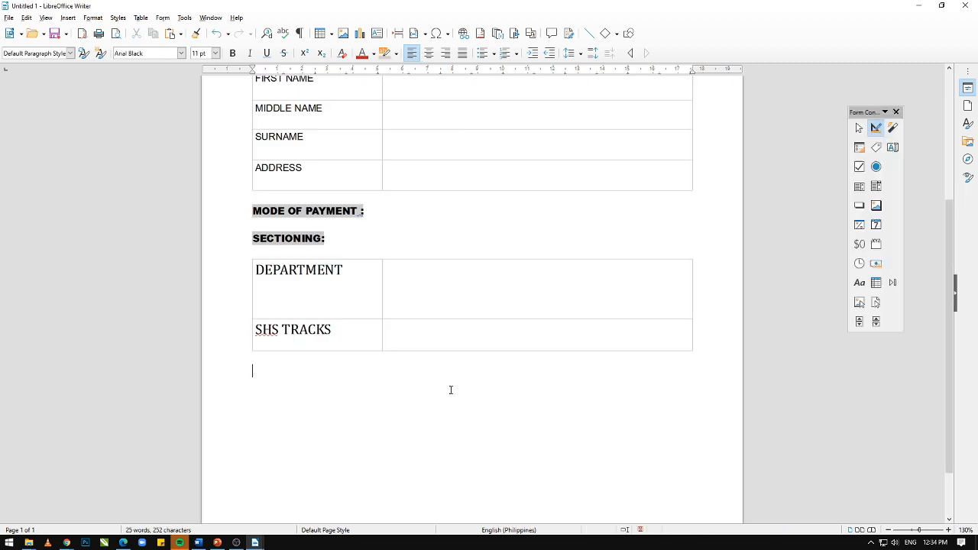
pyautogui.scroll(4, 524, 382)
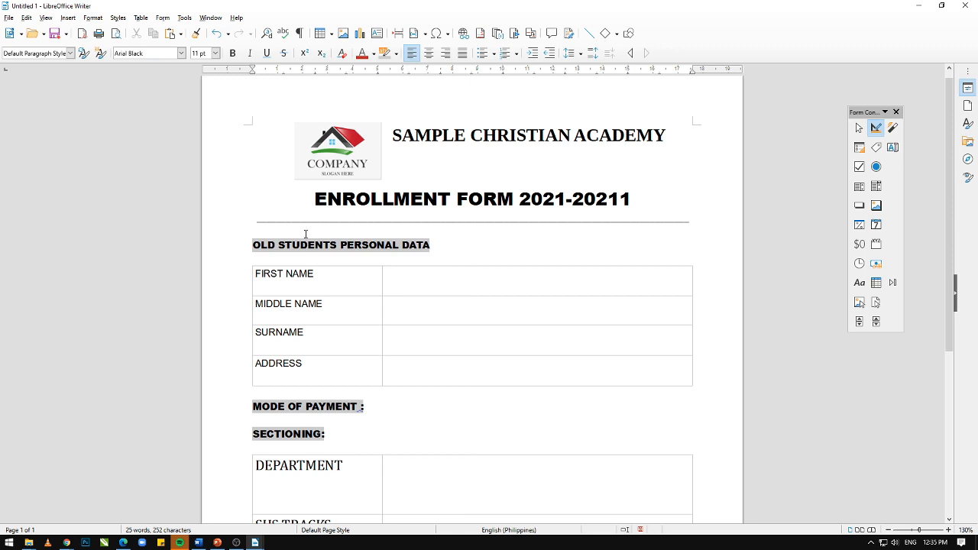
# Move the Form Controls toolbar beside the name table and zoom the document to 150%
pyautogui.click(885, 113)
pyautogui.click(900, 119)
pyautogui.moveTo(900, 119); pyautogui.dragTo(758, 168)
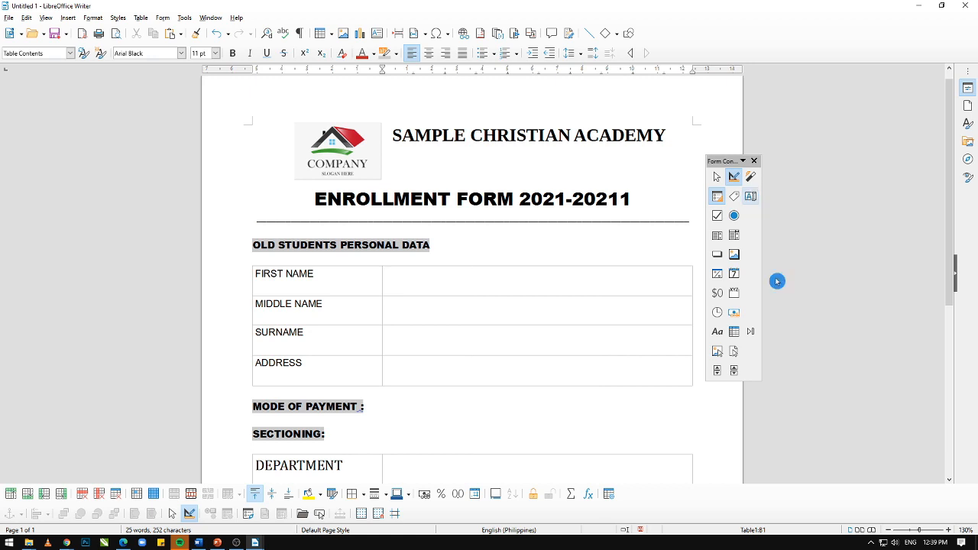
pyautogui.click(955, 533)
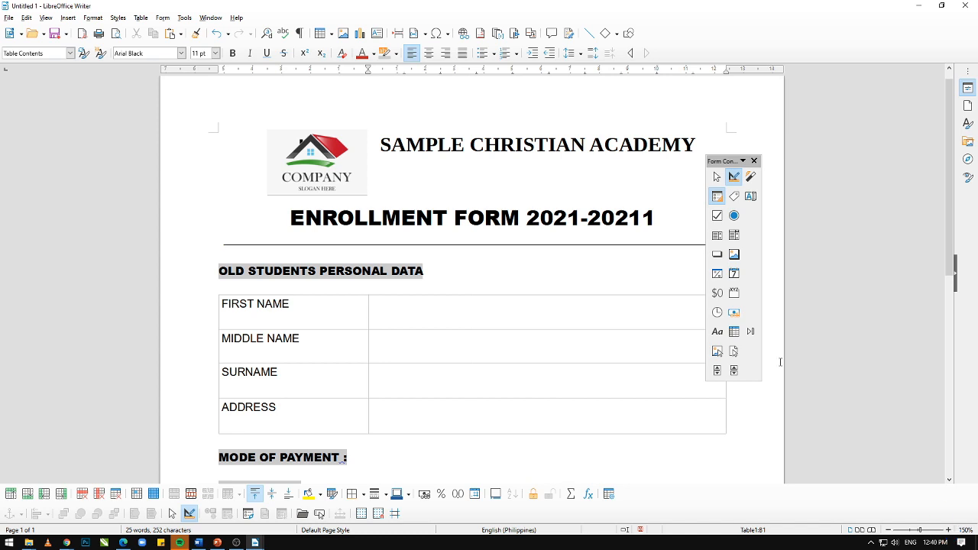
# Draw a text box in the FIRST NAME row's empty cell and widen it to about 12.13 cm by 0.76 cm
pyautogui.click(751, 200)
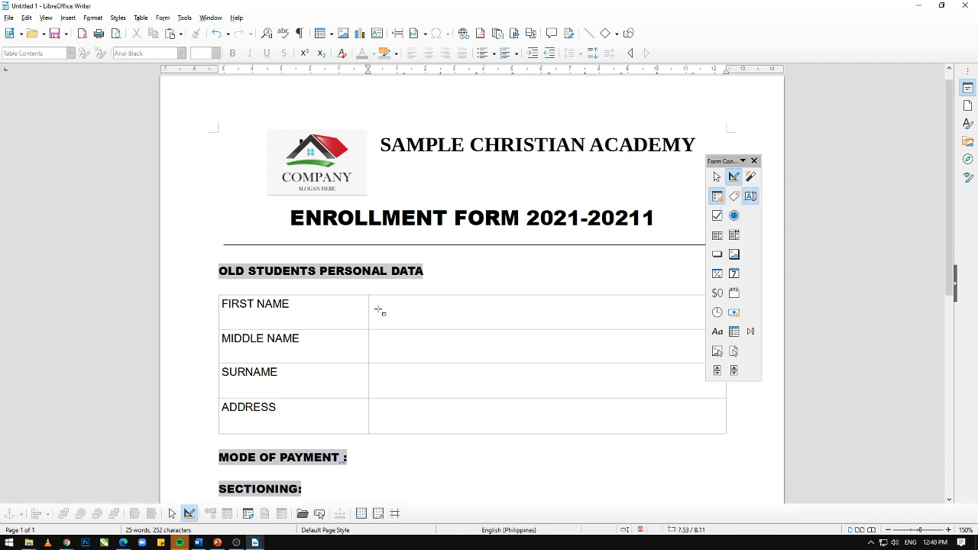
pyautogui.moveTo(377, 303); pyautogui.dragTo(703, 321)
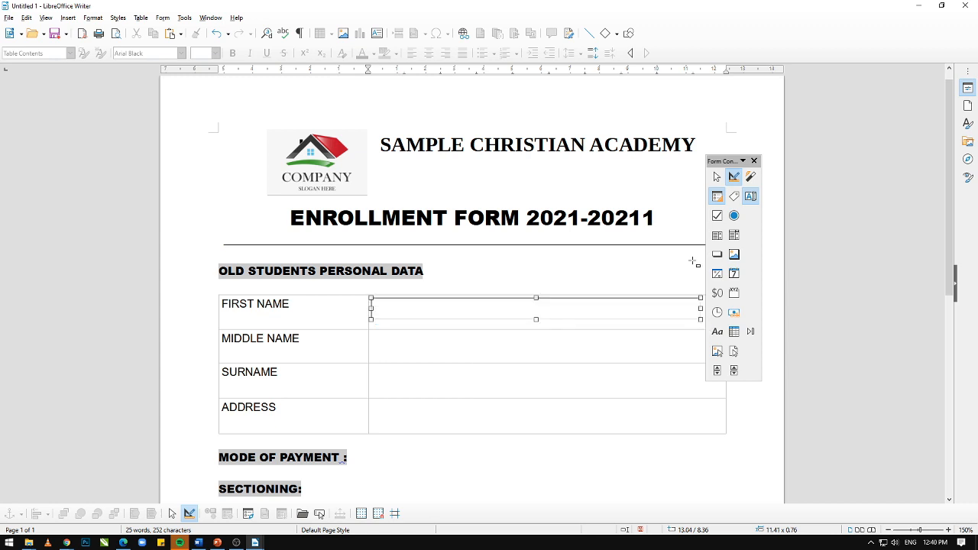
pyautogui.moveTo(720, 164); pyautogui.dragTo(821, 171)
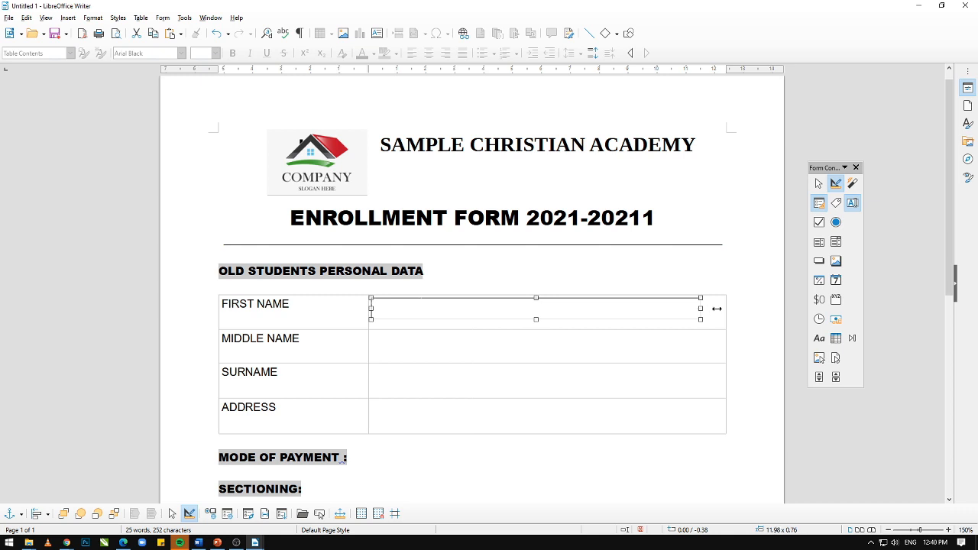
pyautogui.moveTo(721, 308); pyautogui.dragTo(722, 308)
# Set the FIRST NAME text box's default text to "enter your First name here"
pyautogui.doubleClick(468, 309)
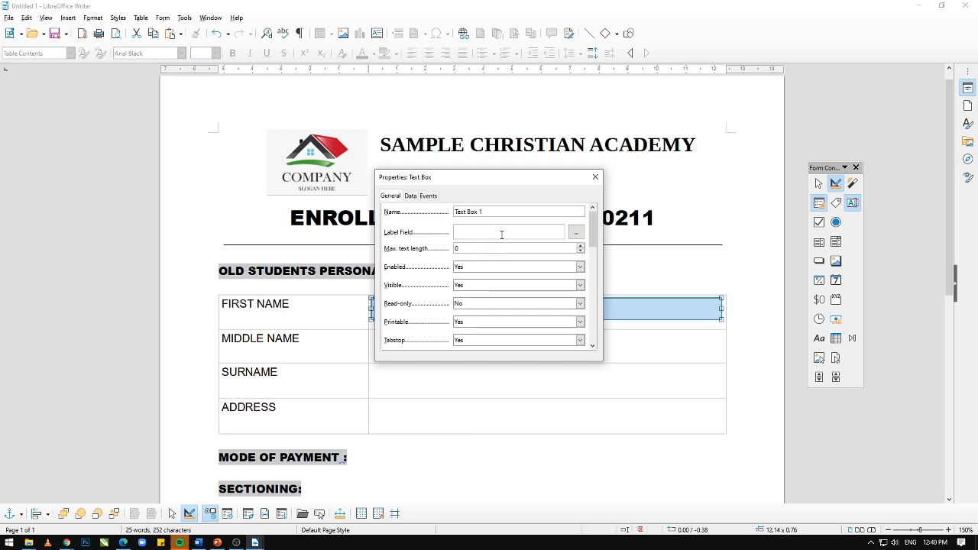
pyautogui.scroll(-2, 502, 236)
pyautogui.click(502, 234)
pyautogui.click(543, 256)
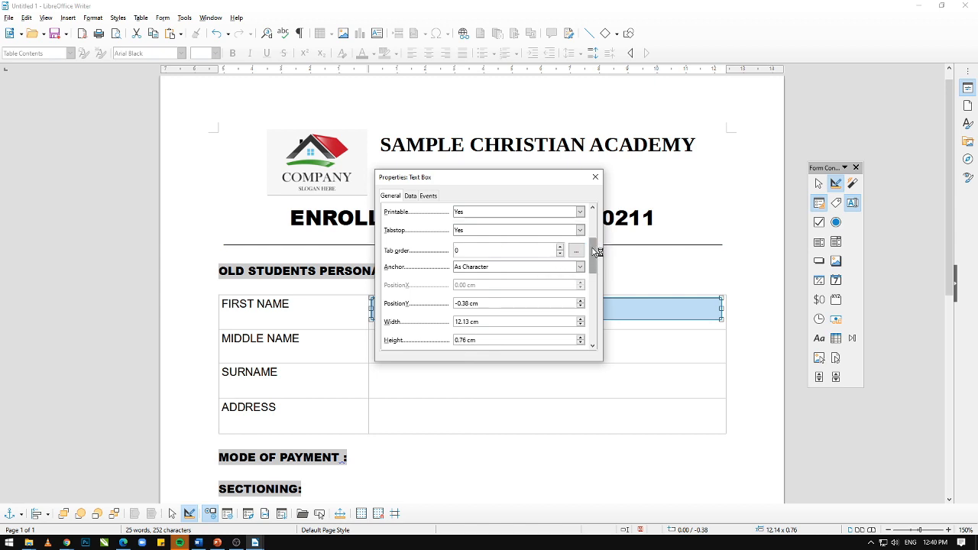
pyautogui.scroll(1, 595, 251)
pyautogui.moveTo(595, 251); pyautogui.dragTo(600, 273)
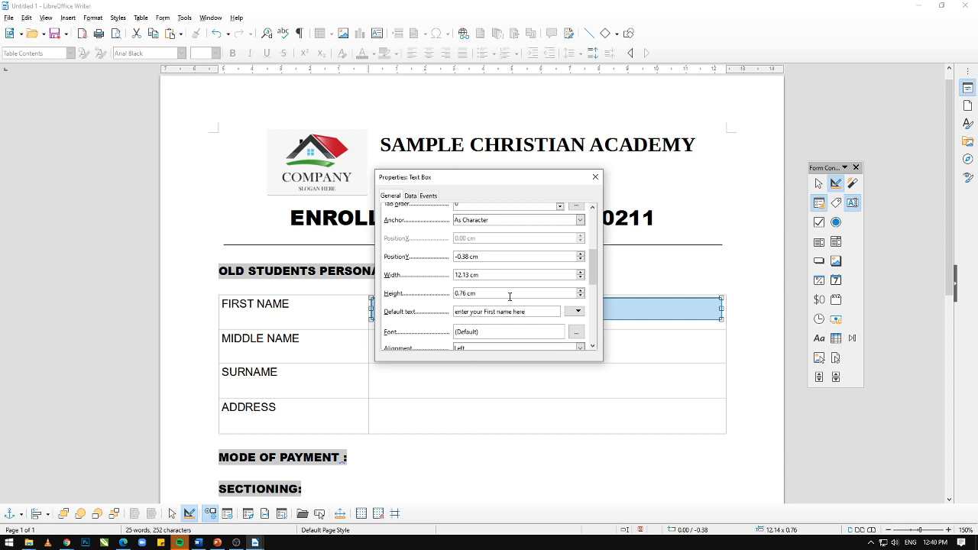
pyautogui.moveTo(592, 266); pyautogui.dragTo(585, 223)
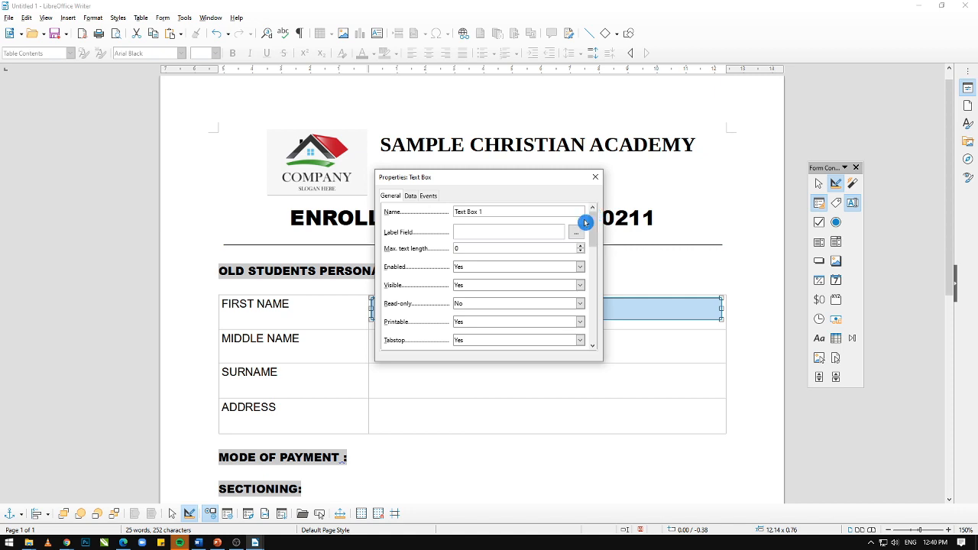
pyautogui.click(595, 177)
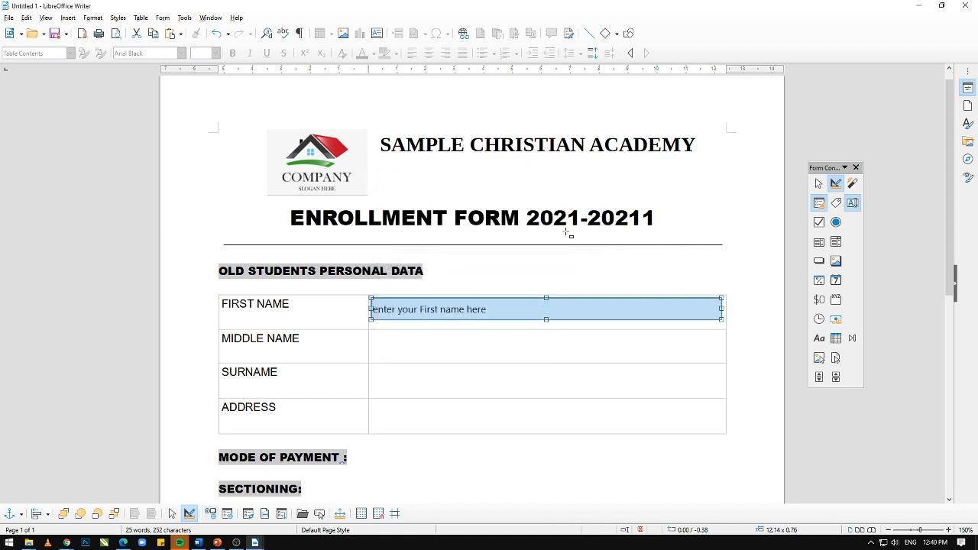
# Give the FIRST NAME text box a Light Blue 4 background color
pyautogui.click(478, 336)
pyautogui.click(498, 309)
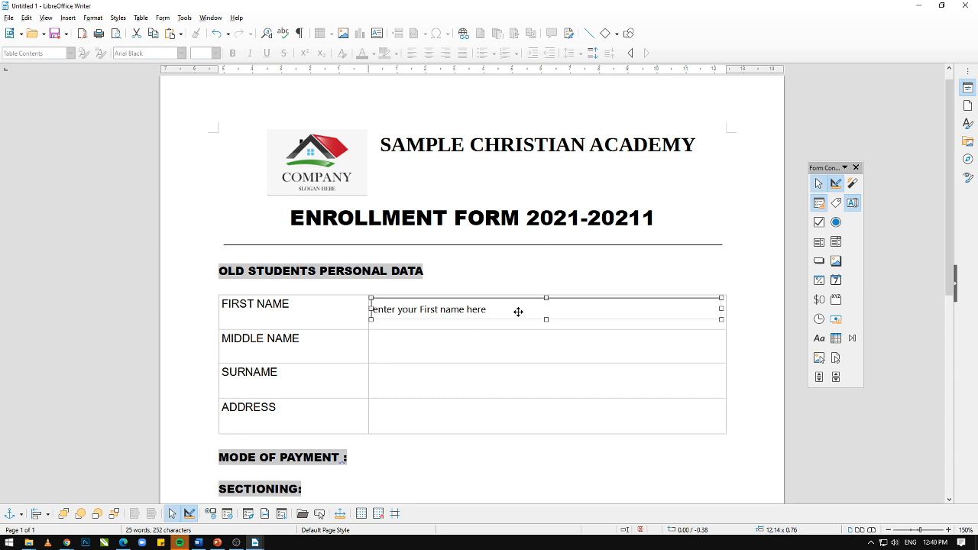
pyautogui.doubleClick(519, 312)
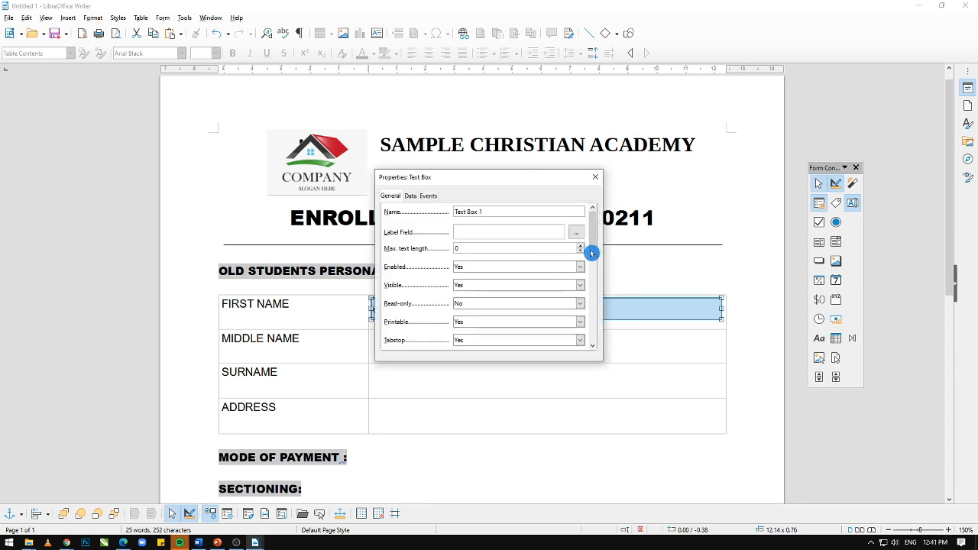
pyautogui.moveTo(552, 177); pyautogui.dragTo(686, 157)
pyautogui.moveTo(728, 204); pyautogui.dragTo(726, 259)
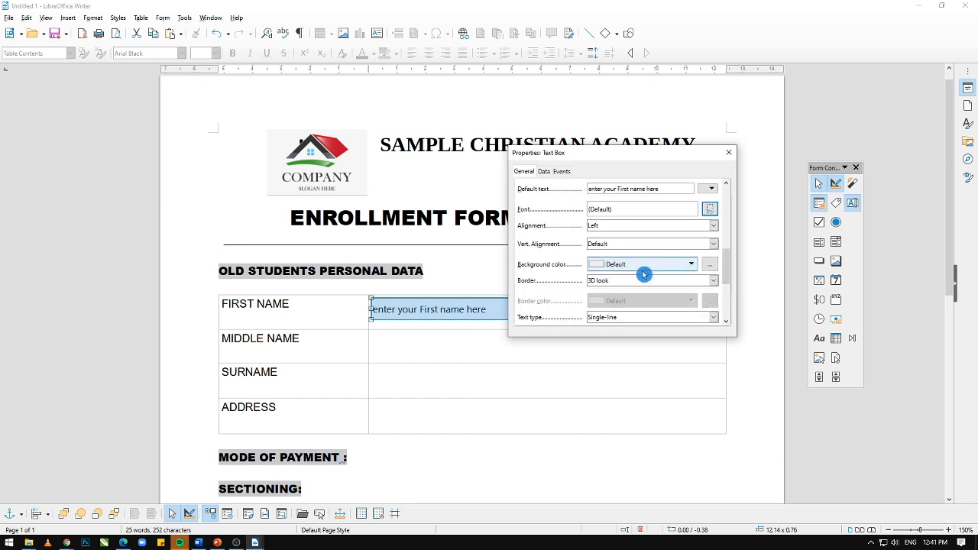
pyautogui.click(695, 264)
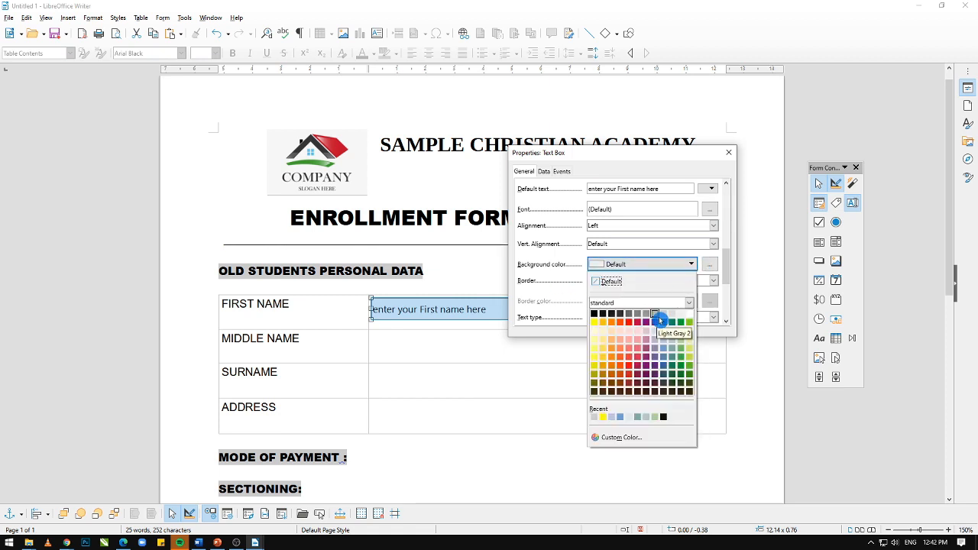
pyautogui.click(665, 340)
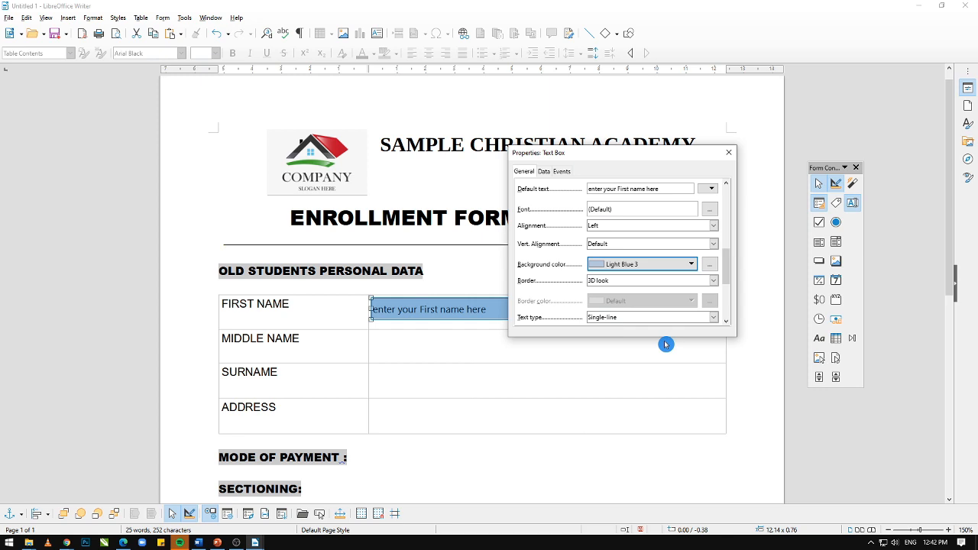
pyautogui.click(692, 265)
pyautogui.click(666, 339)
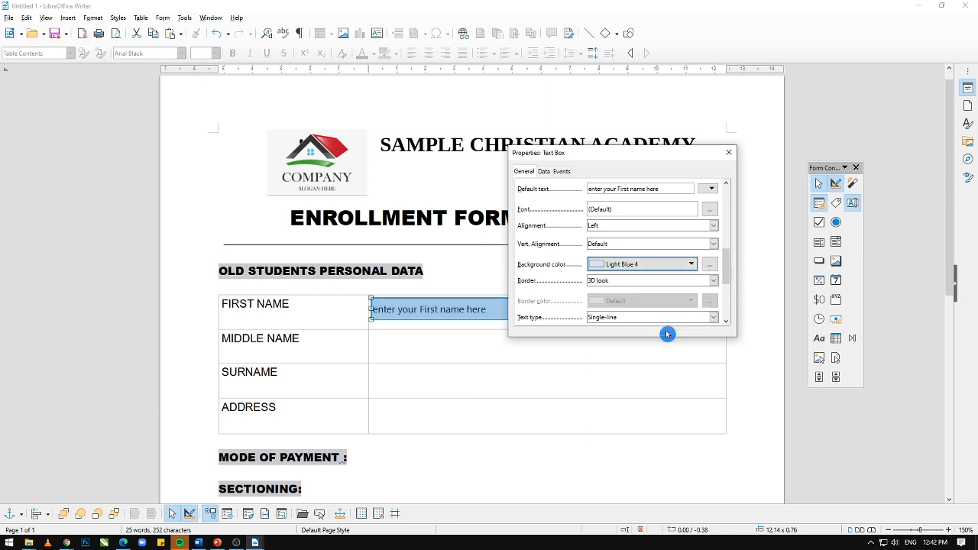
pyautogui.click(729, 153)
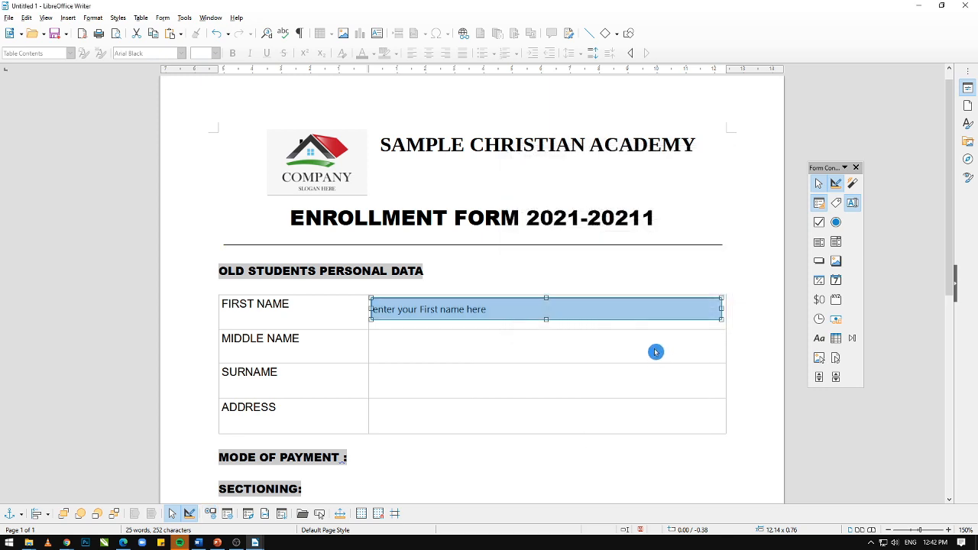
pyautogui.click(642, 352)
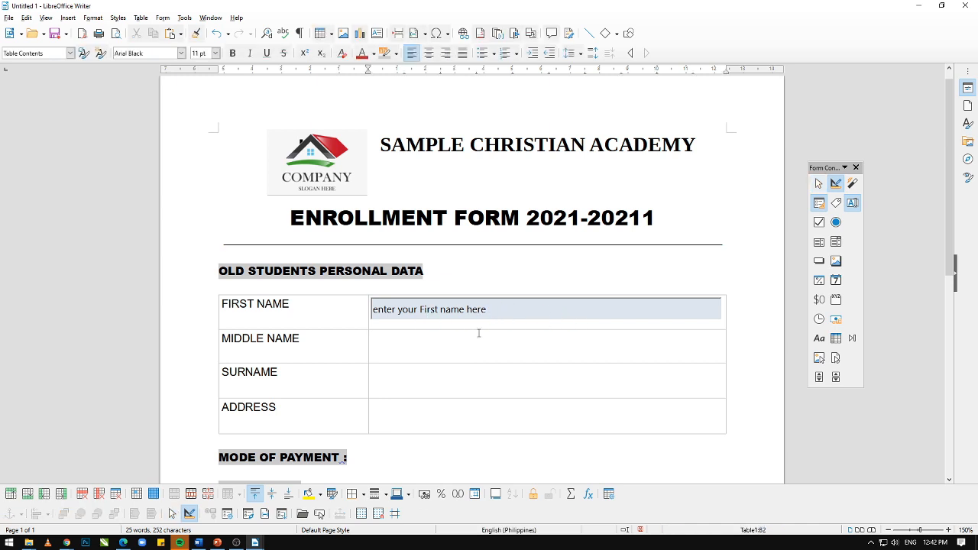
# Copy the FIRST NAME text box into the empty MIDDLE NAME cell
pyautogui.click(499, 310)
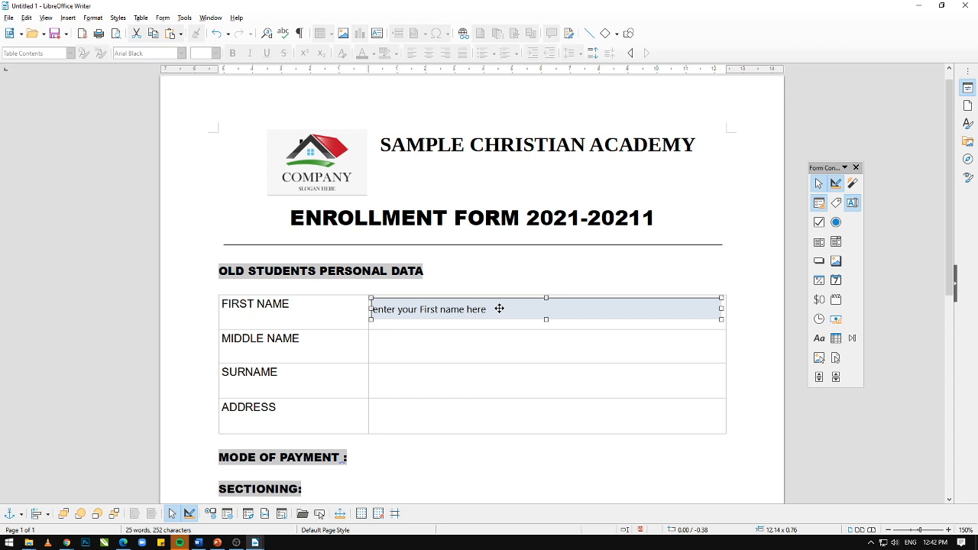
pyautogui.rightClick(504, 309)
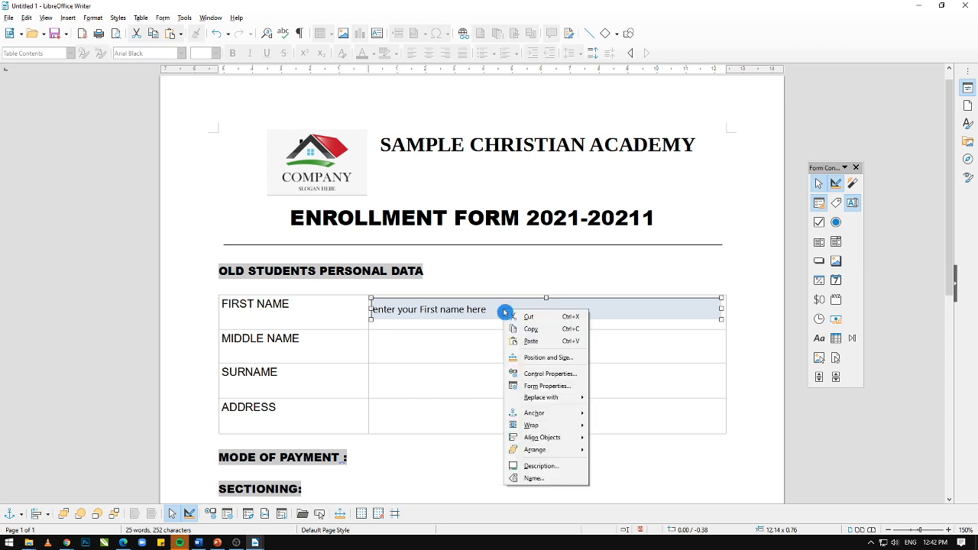
pyautogui.click(456, 360)
pyautogui.click(395, 356)
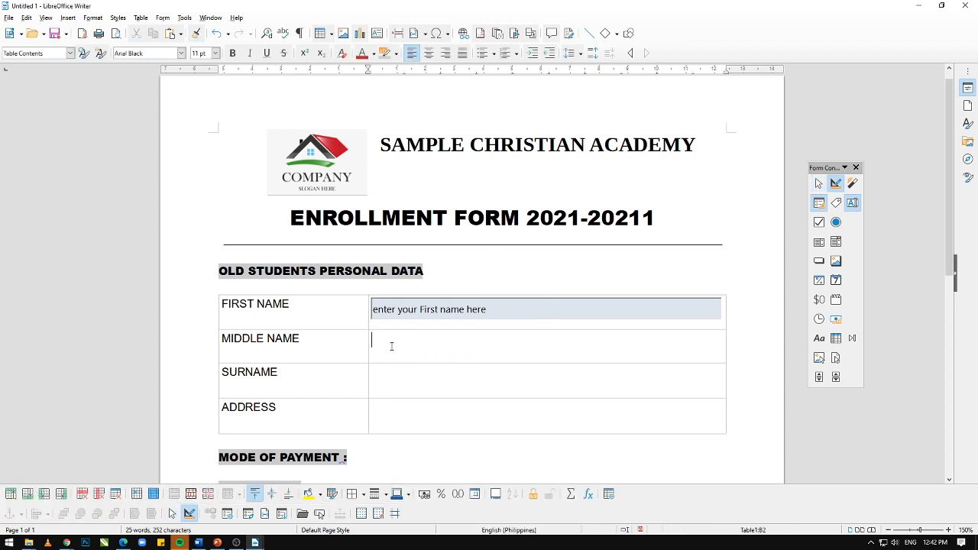
pyautogui.rightClick(391, 347)
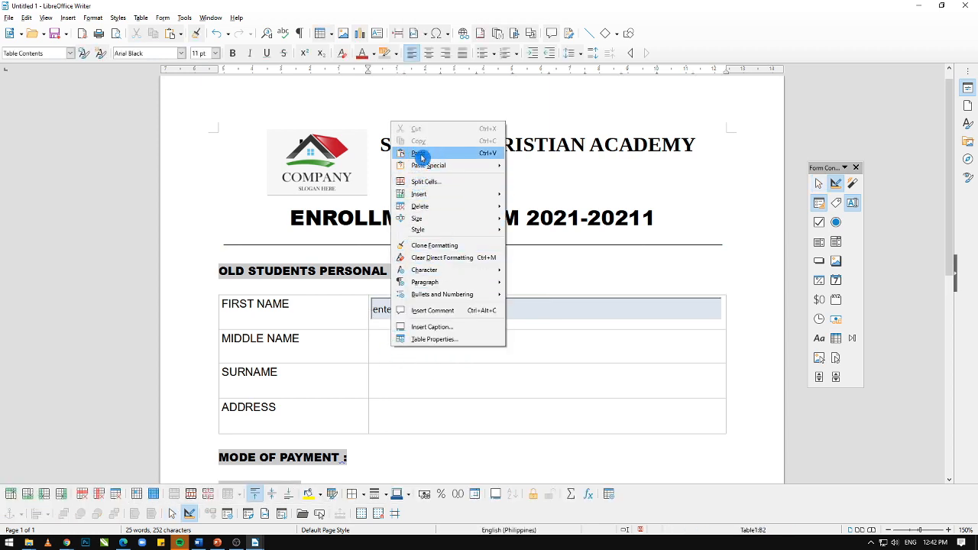
pyautogui.click(419, 154)
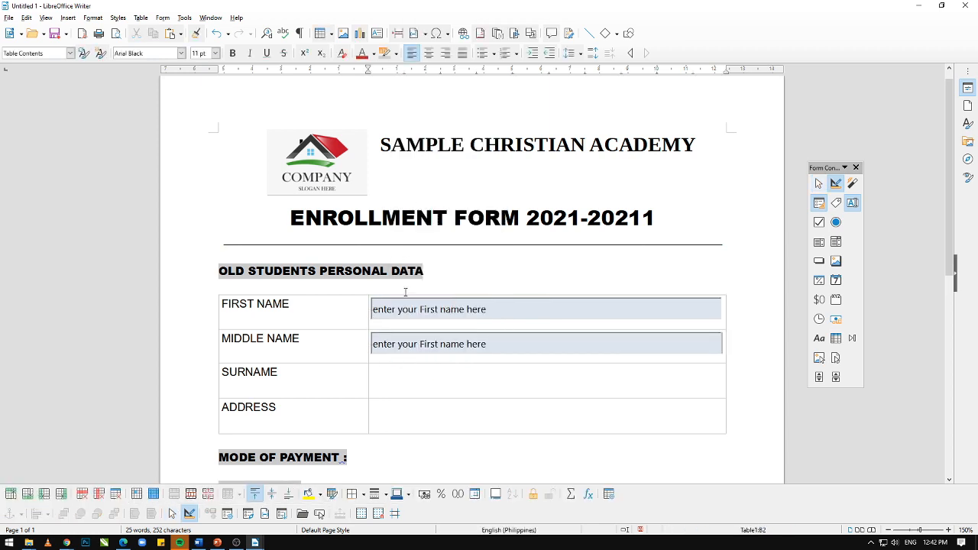
# Change the MIDDLE NAME text box's default text to "enter your middle name here"
pyautogui.doubleClick(515, 343)
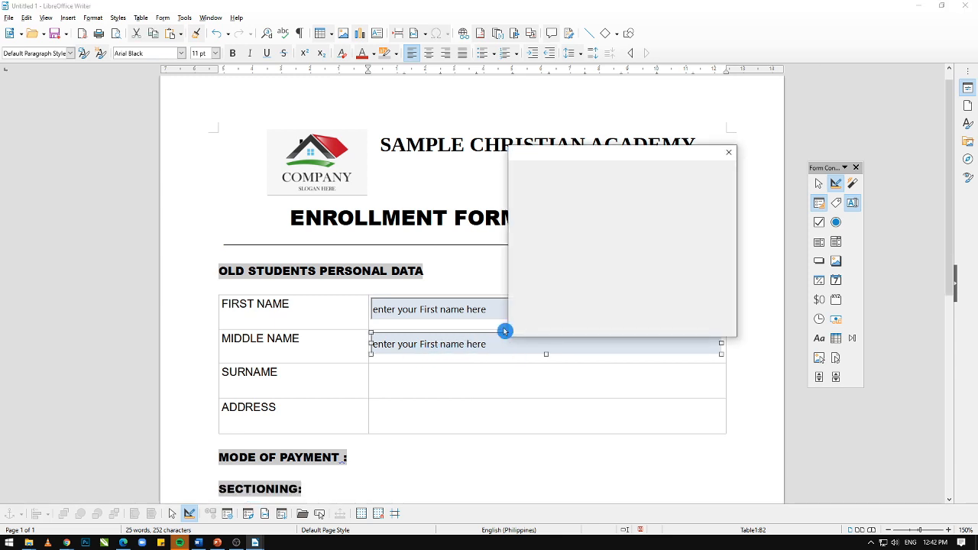
pyautogui.moveTo(728, 217); pyautogui.dragTo(732, 260)
pyautogui.click(639, 273)
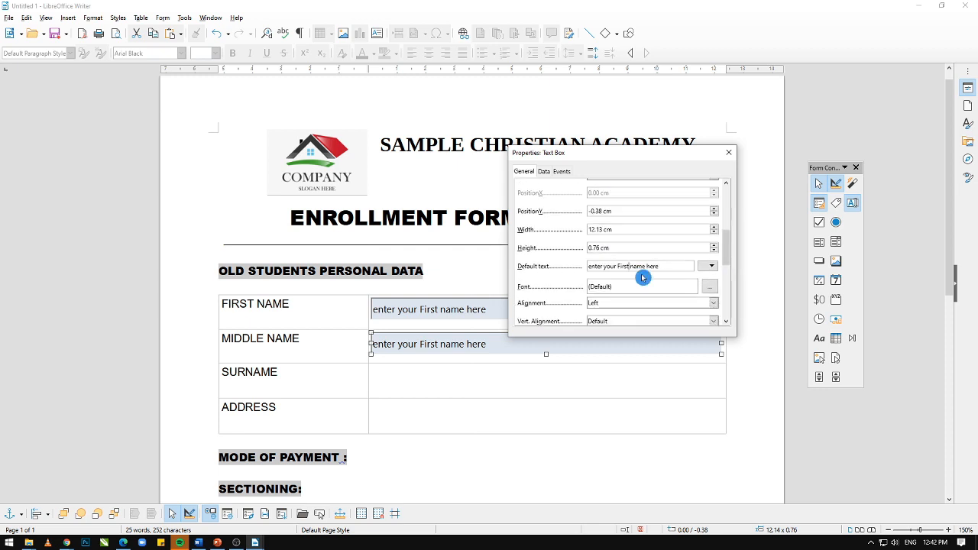
pyautogui.press('BackSpace')
pyautogui.press('BackSpace')
pyautogui.press('BackSpace')
pyautogui.press('BackSpace')
pyautogui.press('BackSpace')
pyautogui.write('middle')
pyautogui.click(729, 157)
pyautogui.click(535, 365)
# Copy the MIDDLE NAME text box into the empty SURNAME cell
pyautogui.click(542, 350)
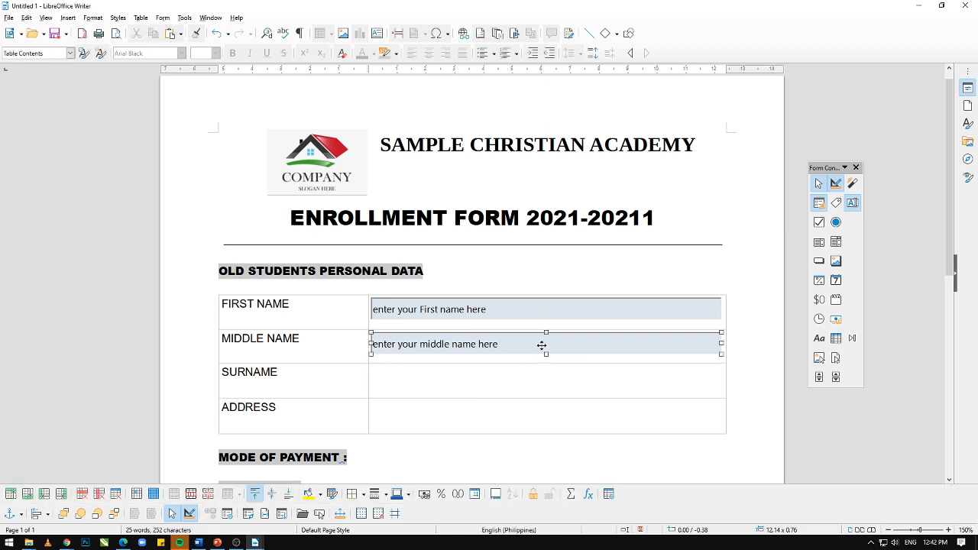
pyautogui.rightClick(542, 346)
pyautogui.click(392, 380)
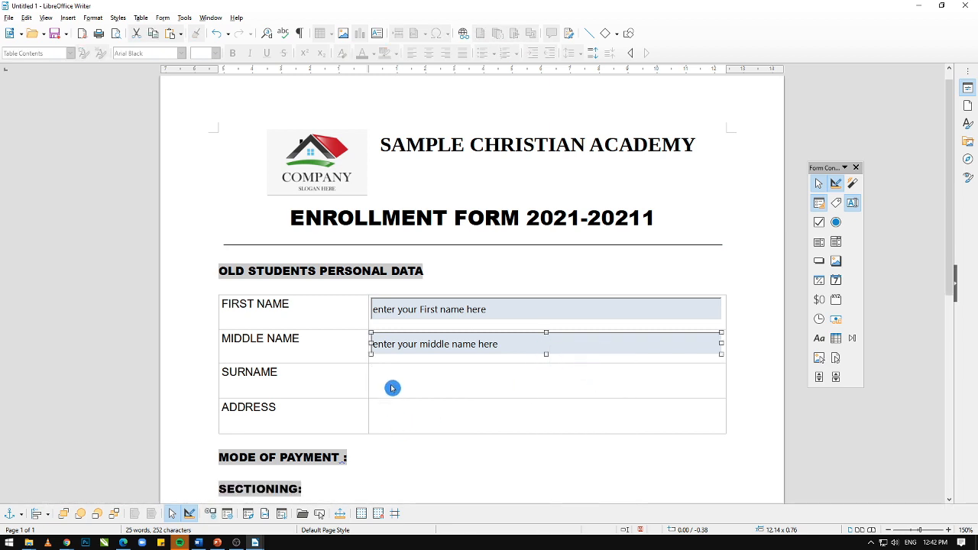
pyautogui.rightClick(392, 377)
pyautogui.click(416, 188)
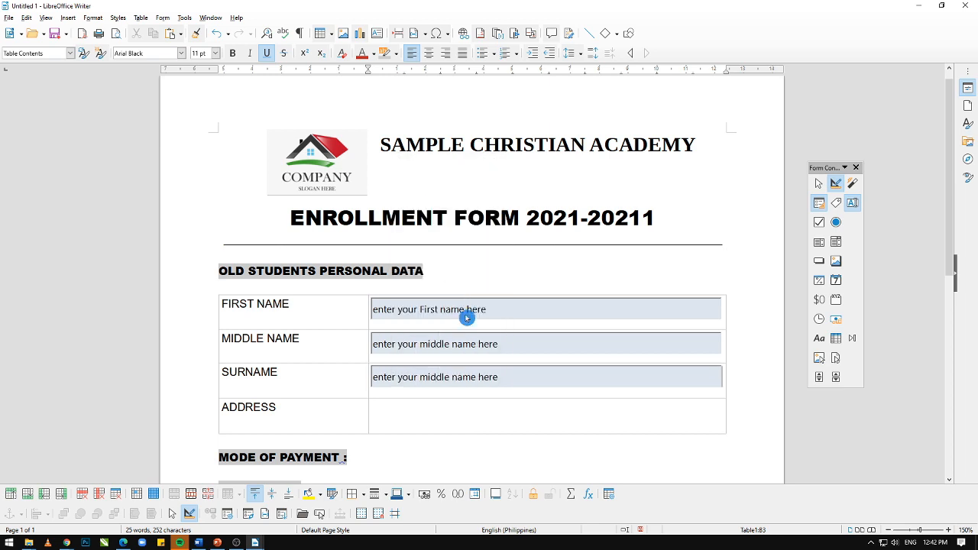
# Change the SURNAME text box's default text to "enter your last name here"
pyautogui.doubleClick(484, 377)
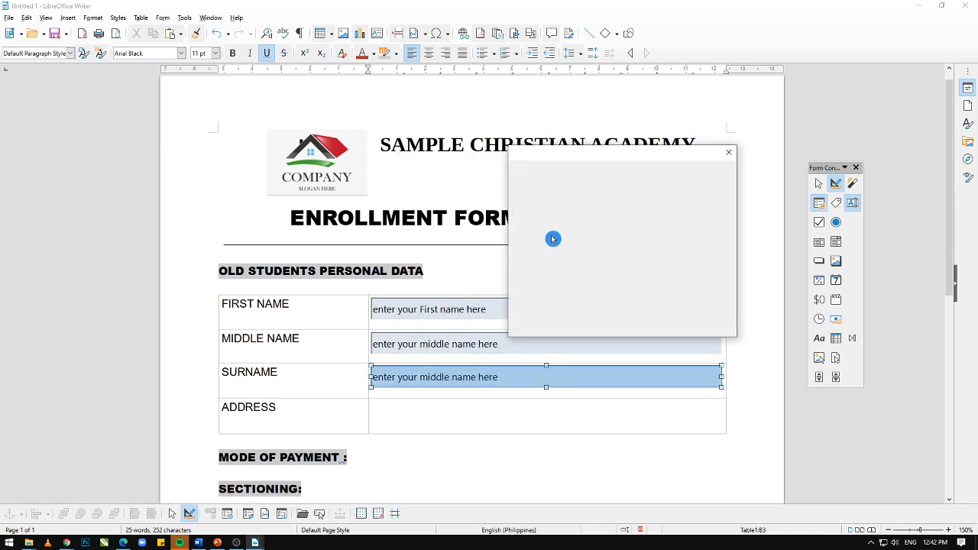
pyautogui.moveTo(729, 212); pyautogui.dragTo(731, 262)
pyautogui.moveTo(637, 244); pyautogui.dragTo(619, 245)
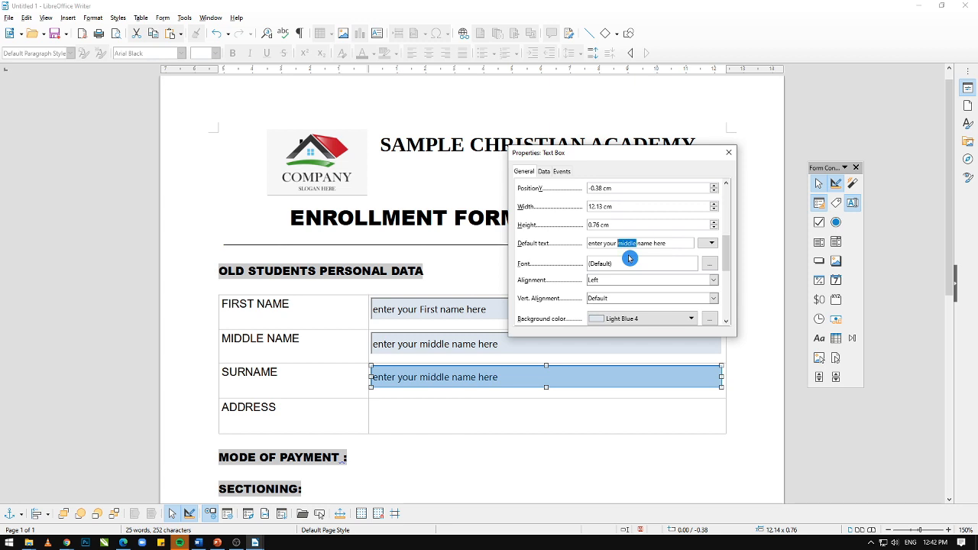
pyautogui.write('last')
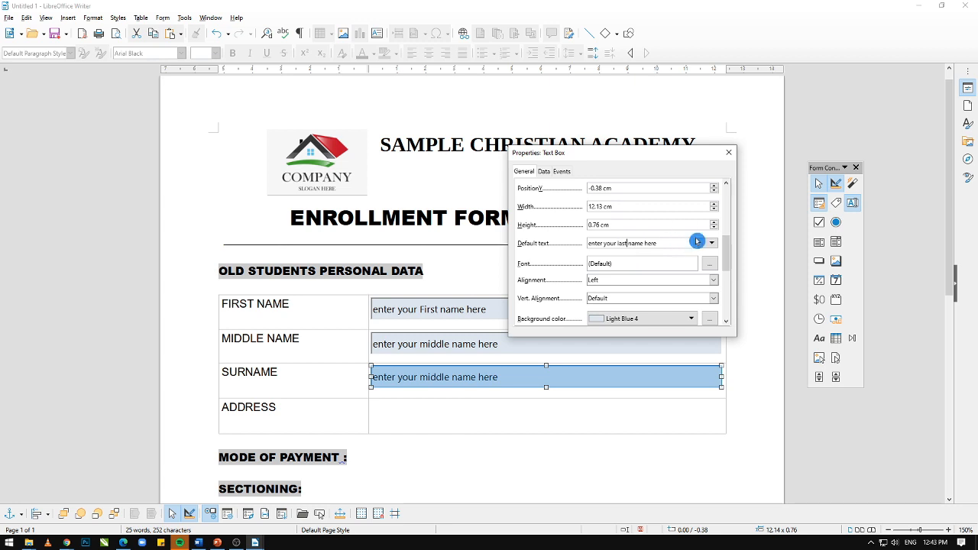
pyautogui.click(728, 152)
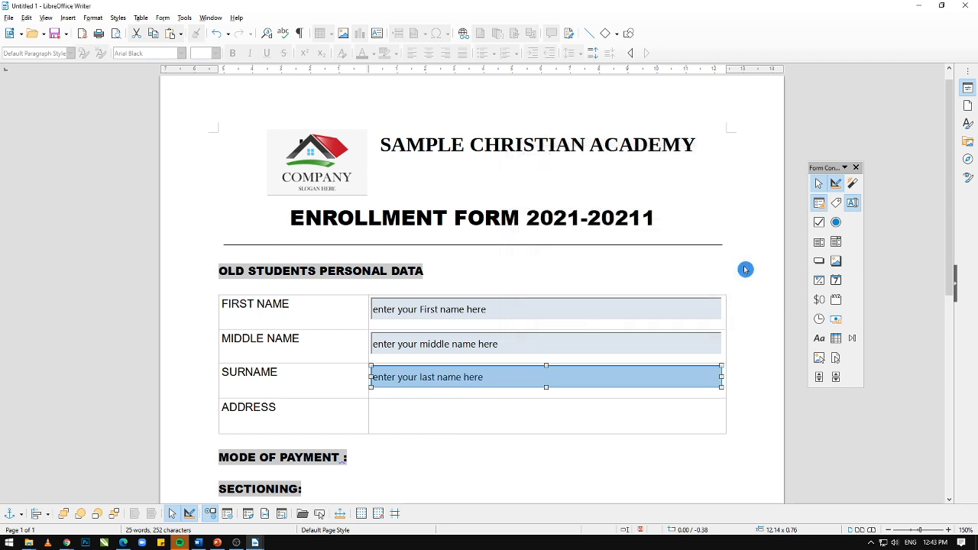
pyautogui.click(677, 371)
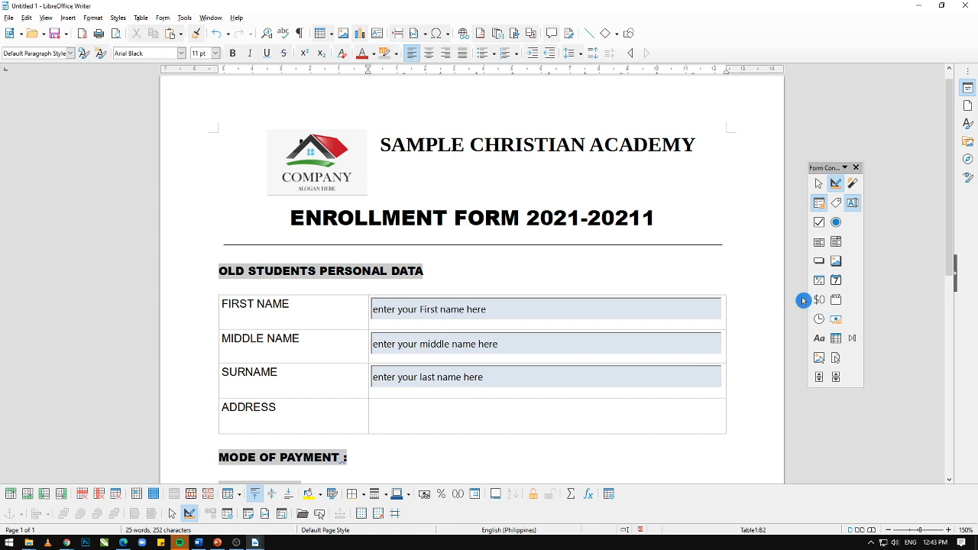
# Copy the SURNAME text box into the empty ADDRESS cell
pyautogui.click(526, 377)
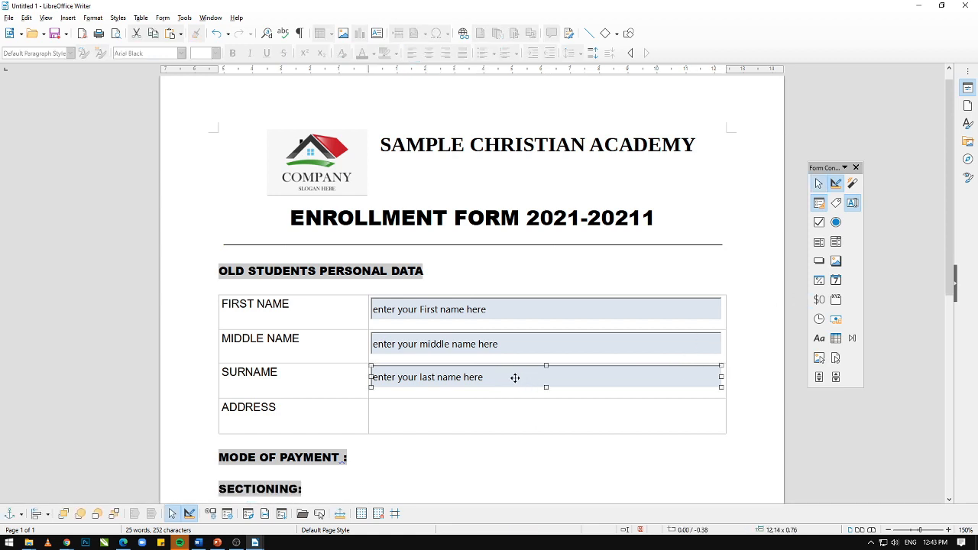
pyautogui.rightClick(517, 380)
pyautogui.click(558, 221)
pyautogui.click(431, 420)
pyautogui.hotkey('ctrl', 'v')
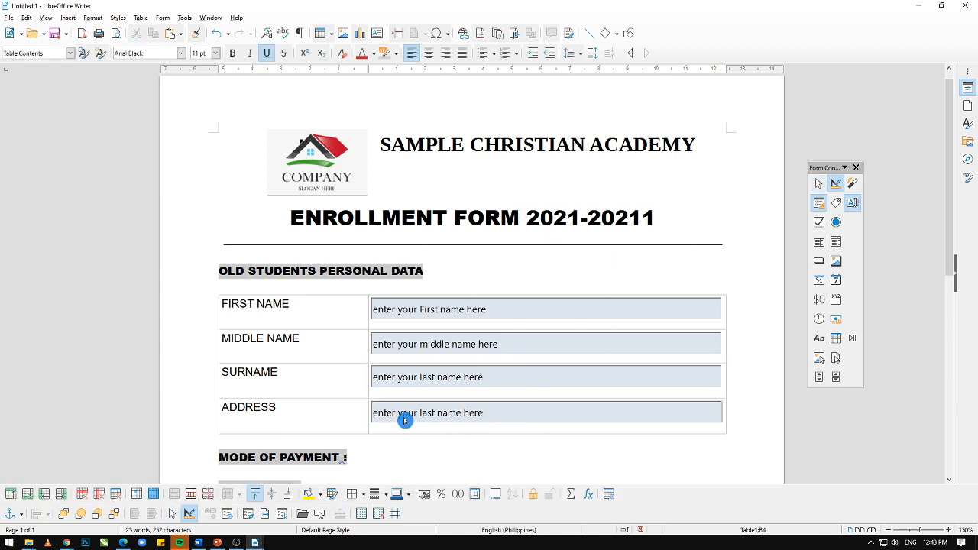
# Replace the ADDRESS text box's default text with "Complete Address"
pyautogui.doubleClick(483, 420)
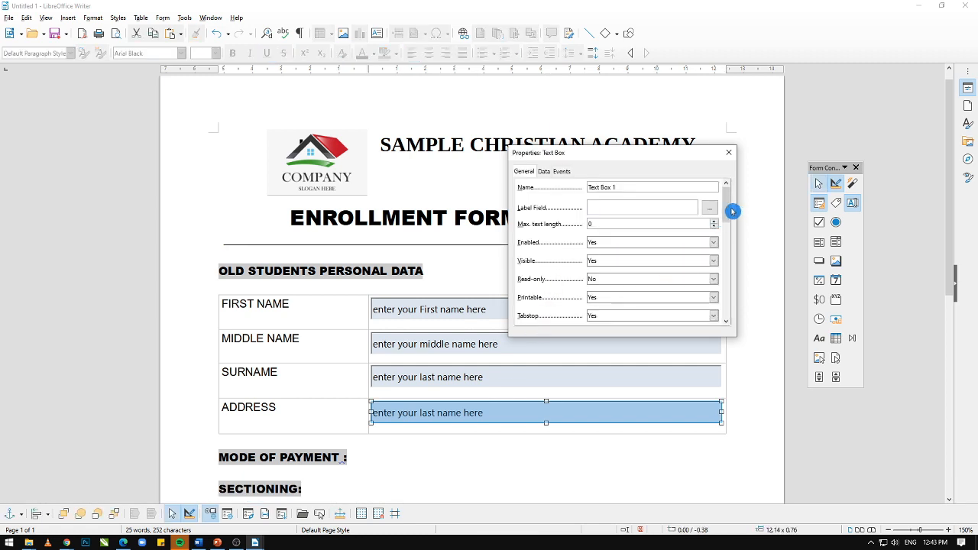
pyautogui.moveTo(730, 210); pyautogui.dragTo(730, 261)
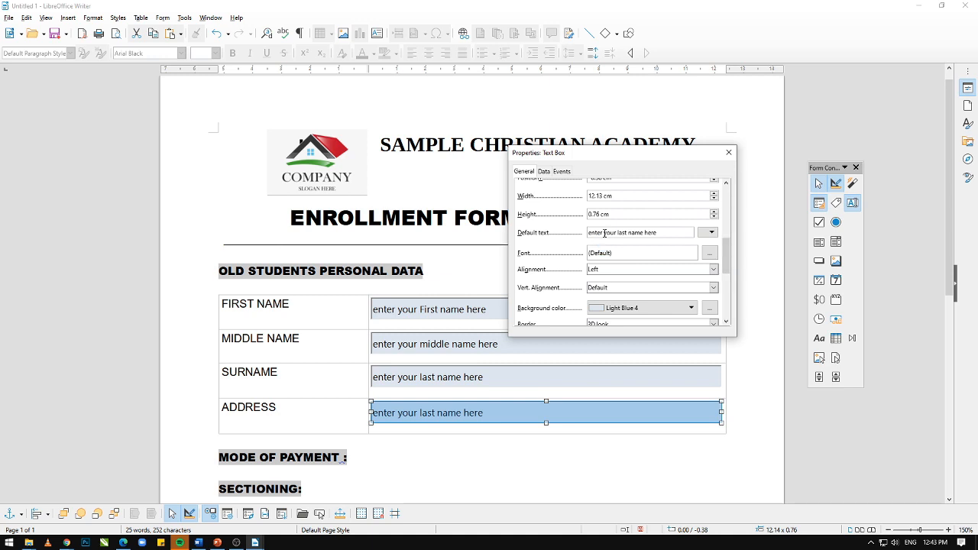
pyautogui.moveTo(667, 232); pyautogui.dragTo(577, 233)
pyautogui.write('Complete Address')
pyautogui.click(729, 152)
pyautogui.click(570, 474)
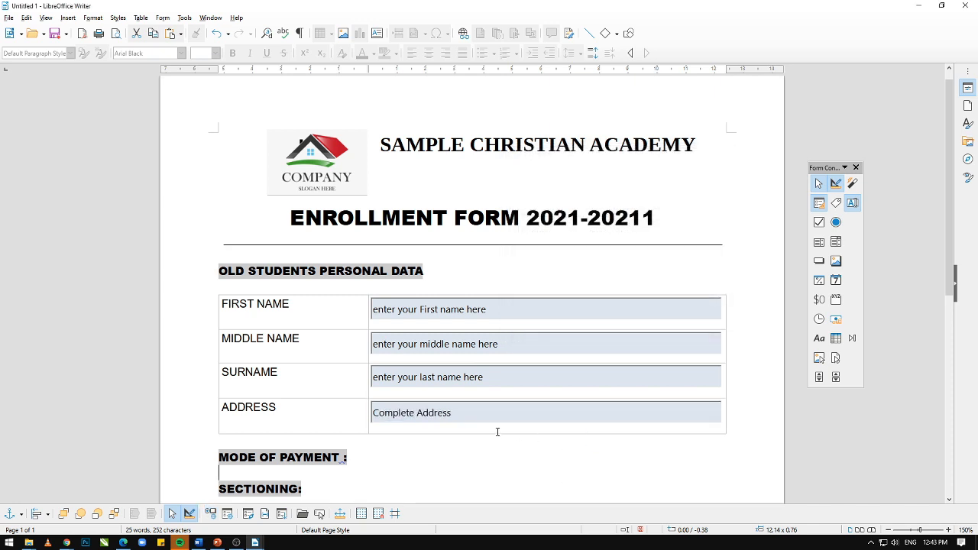
# Turn off design mode for the form controls
pyautogui.moveTo(955, 257); pyautogui.dragTo(952, 298)
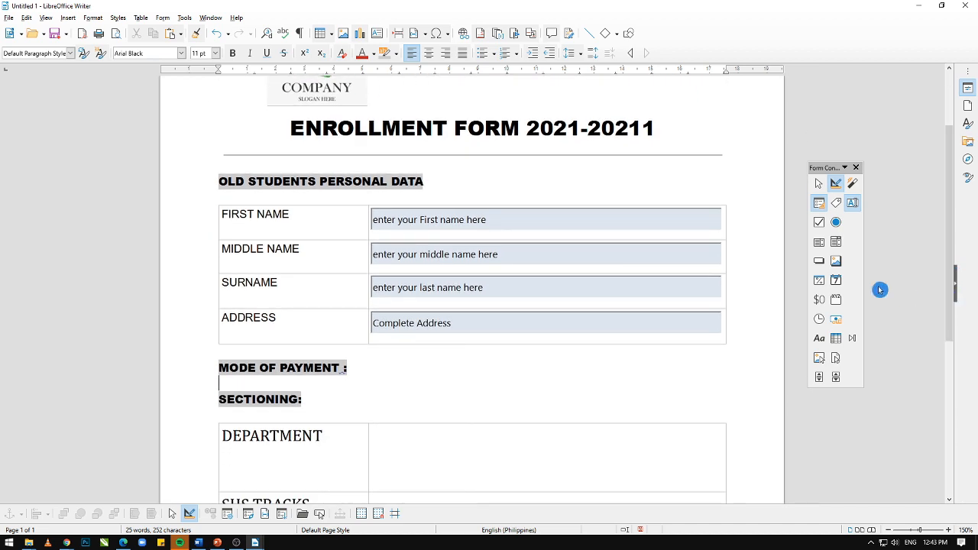
pyautogui.click(839, 185)
pyautogui.click(839, 186)
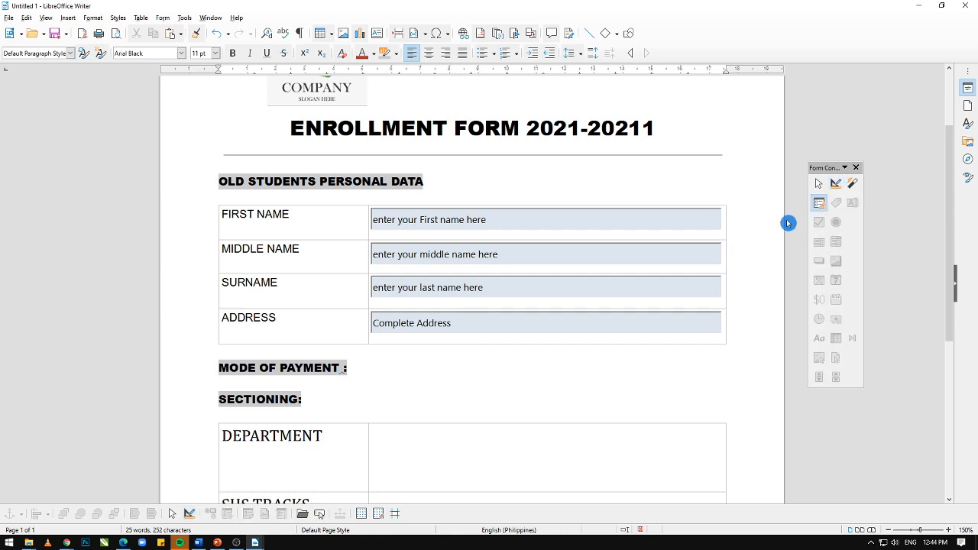
# Try out the FIRST NAME and MIDDLE NAME text boxes with design mode off
pyautogui.click(839, 188)
pyautogui.click(839, 188)
pyautogui.click(840, 188)
pyautogui.click(478, 220)
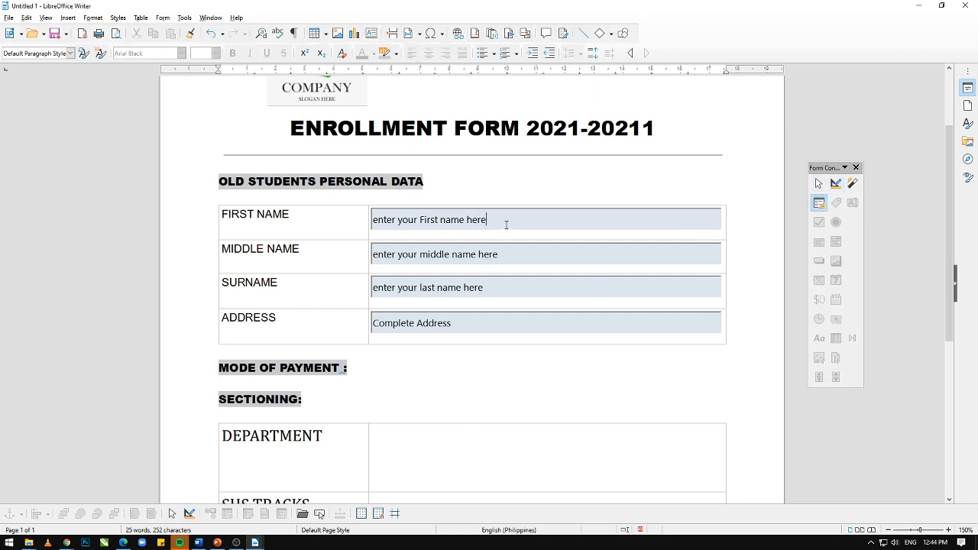
pyautogui.moveTo(486, 221); pyautogui.dragTo(366, 220)
pyautogui.click(410, 256)
# Turn on design mode and draw a list box about 3.9 cm wide and 0.6 cm high right after the MODE OF PAYMENT heading
pyautogui.click(836, 185)
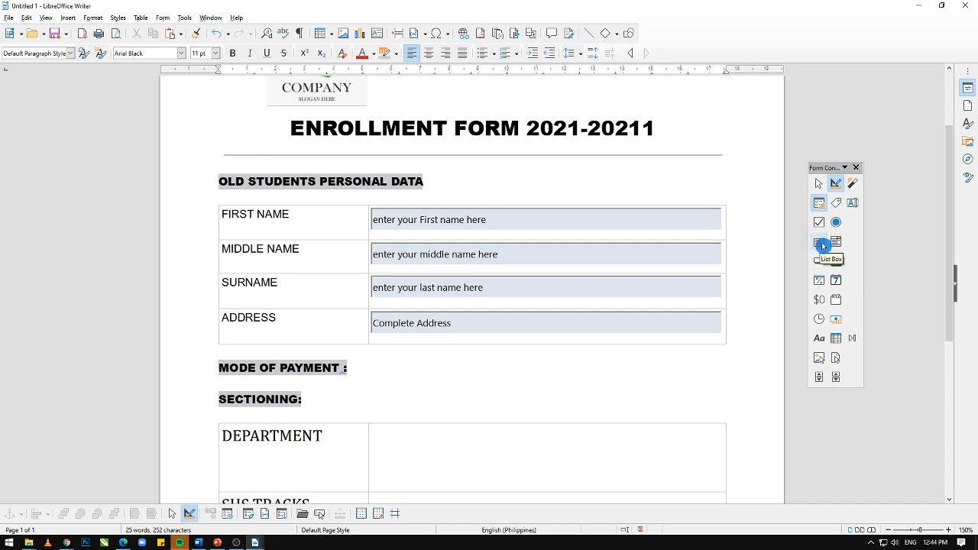
pyautogui.click(822, 244)
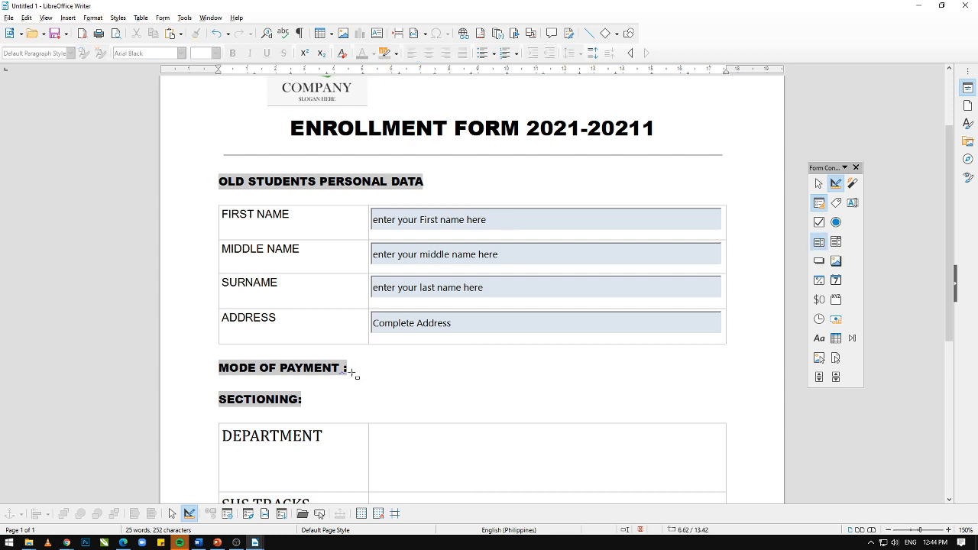
pyautogui.moveTo(359, 364); pyautogui.dragTo(472, 380)
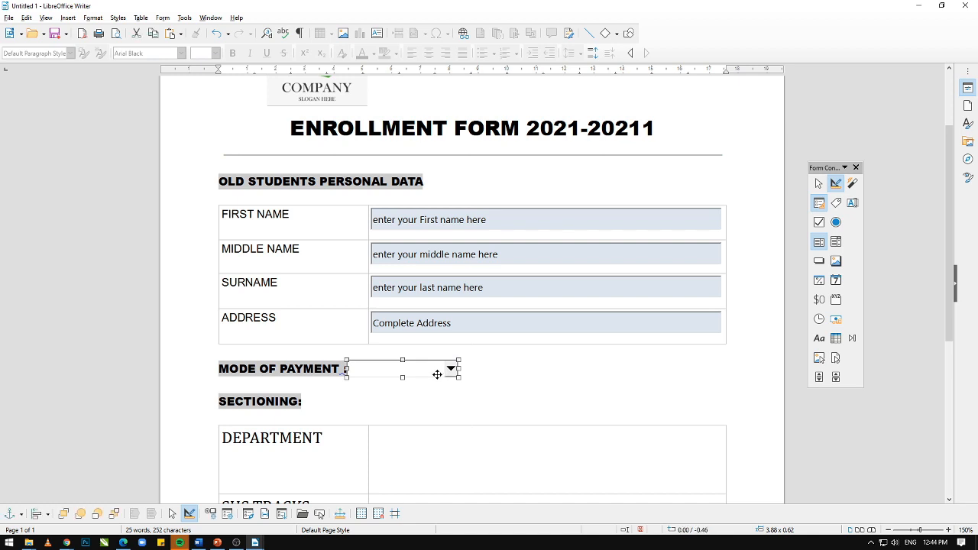
pyautogui.click(443, 378)
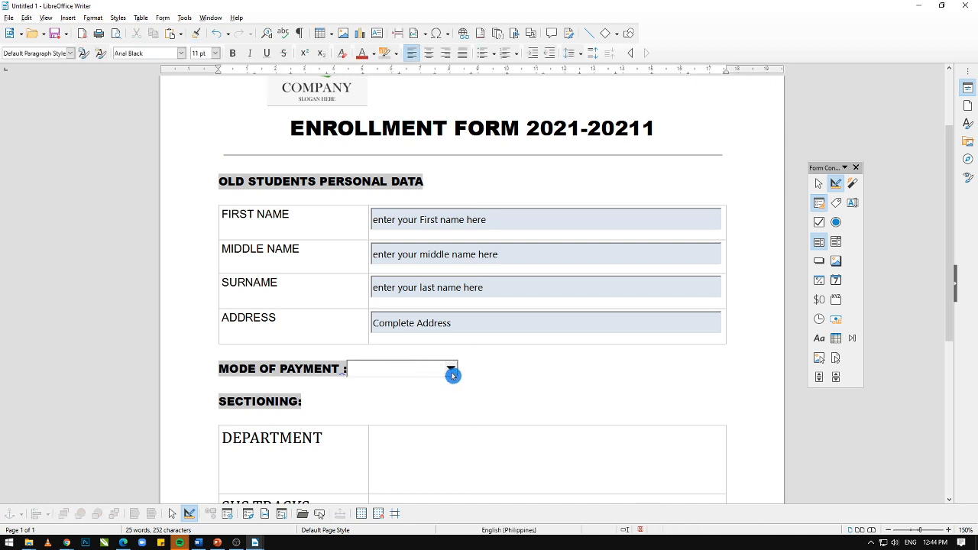
# Enter "Monthly" as the first list entry of the MODE OF PAYMENT list box
pyautogui.doubleClick(450, 371)
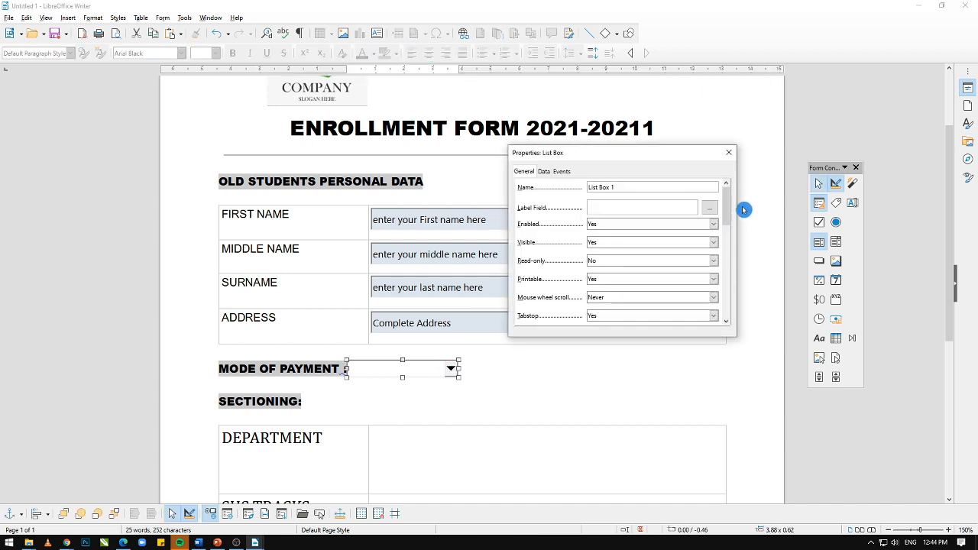
pyautogui.scroll(-1, 730, 206)
pyautogui.moveTo(730, 208); pyautogui.dragTo(726, 257)
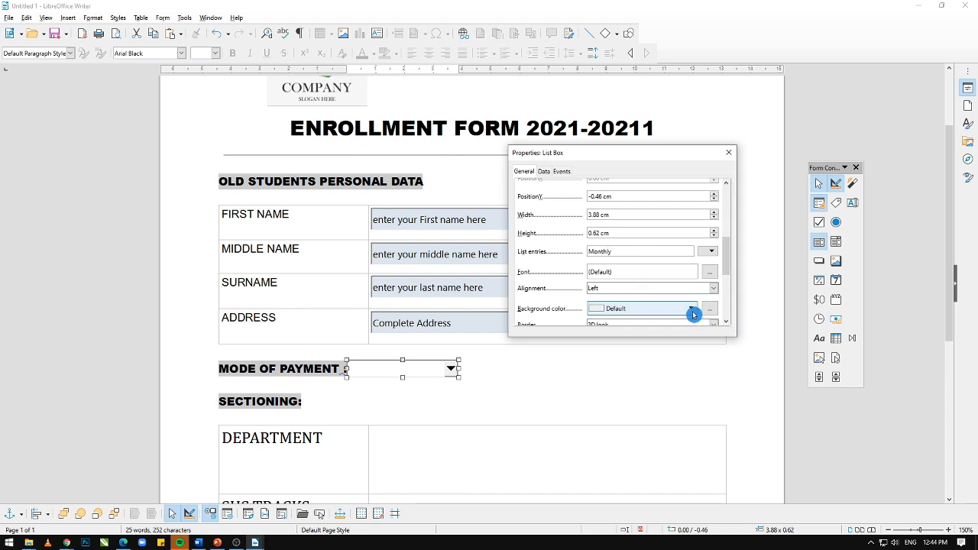
pyautogui.moveTo(726, 264); pyautogui.dragTo(727, 269)
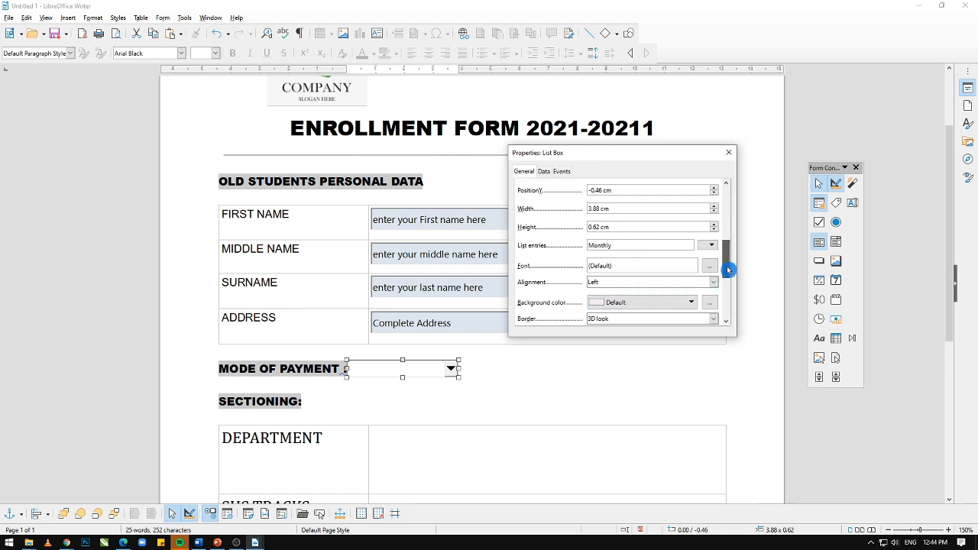
pyautogui.click(729, 153)
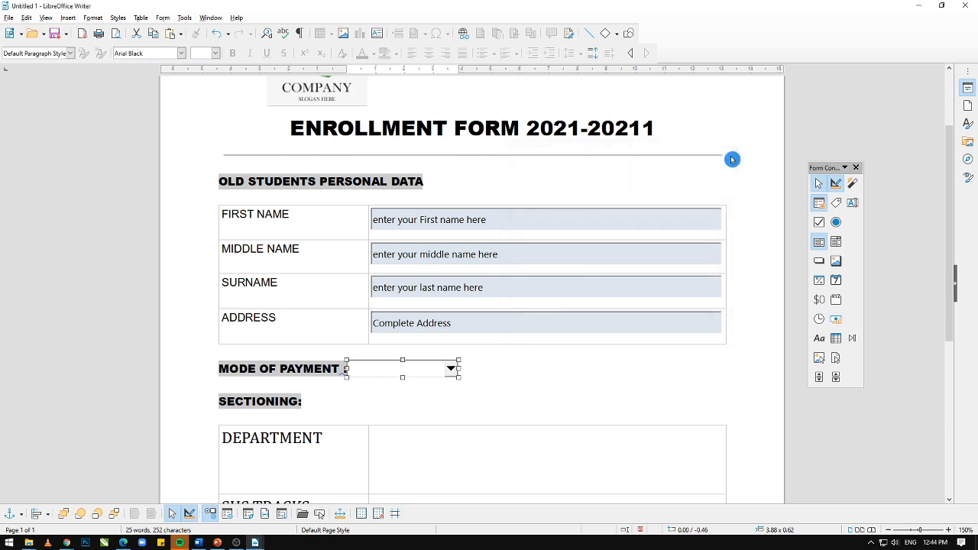
# Add "Quarterly" and "Cash" below "Monthly" in the MODE OF PAYMENT list box's entries
pyautogui.doubleClick(421, 373)
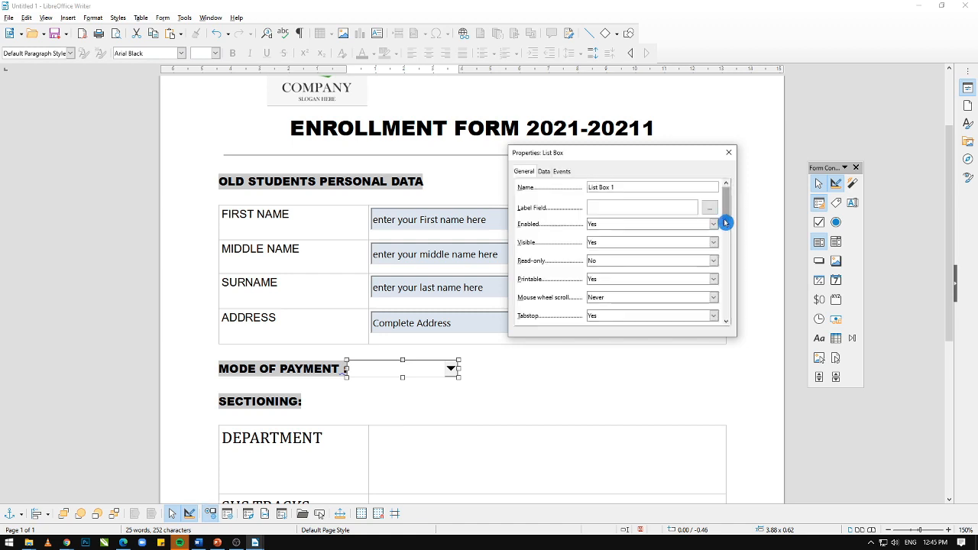
pyautogui.moveTo(732, 203); pyautogui.dragTo(734, 246)
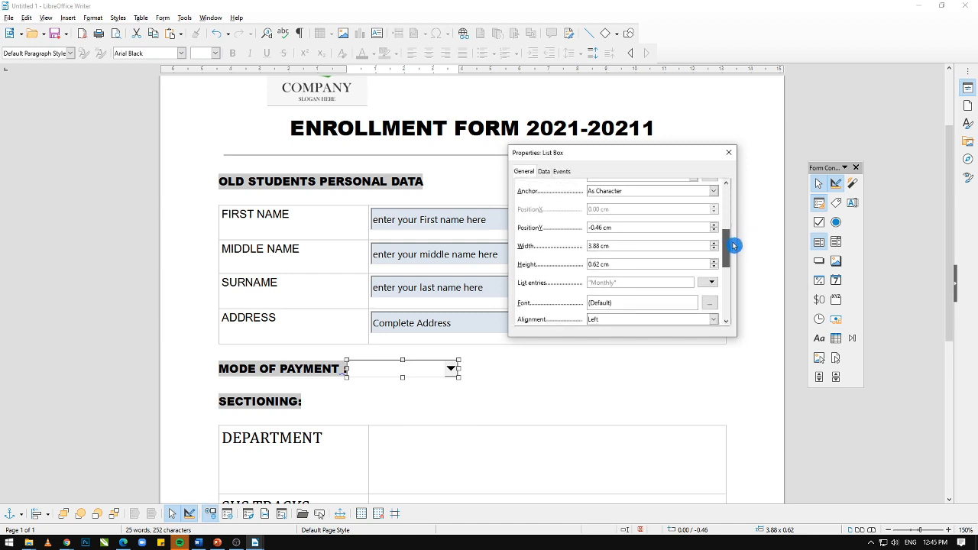
pyautogui.click(709, 285)
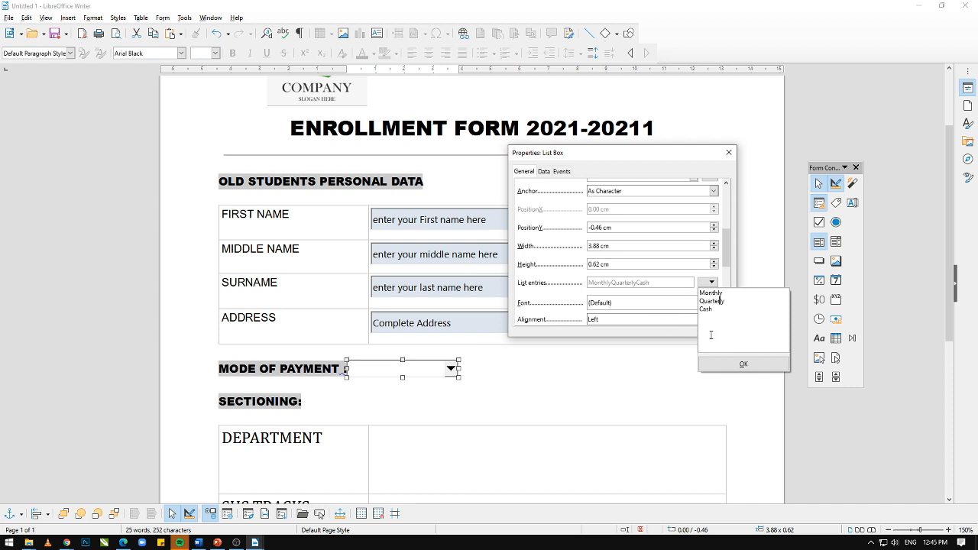
pyautogui.click(743, 365)
# Set the MODE OF PAYMENT list box's background color to Light Blue 4 and close its properties
pyautogui.scroll(-2, 727, 267)
pyautogui.click(693, 252)
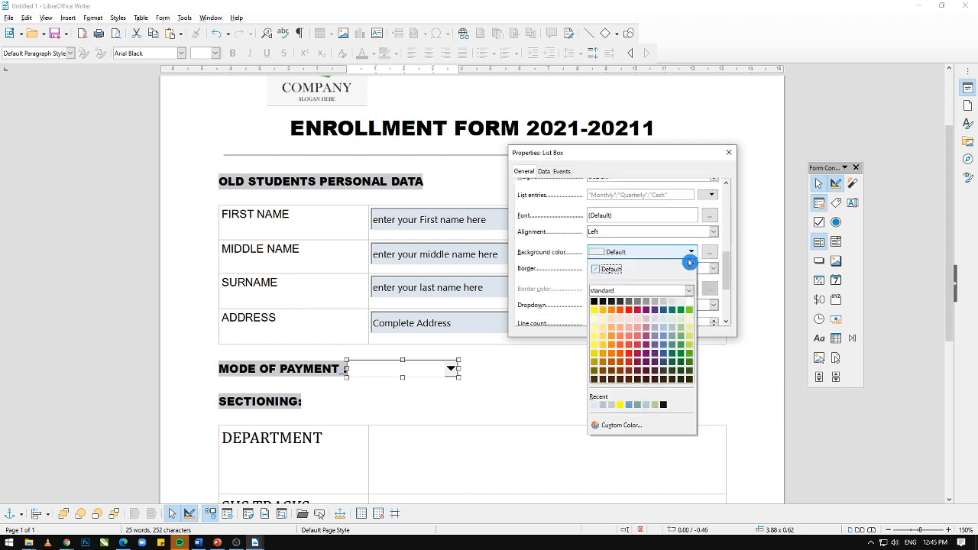
pyautogui.click(663, 306)
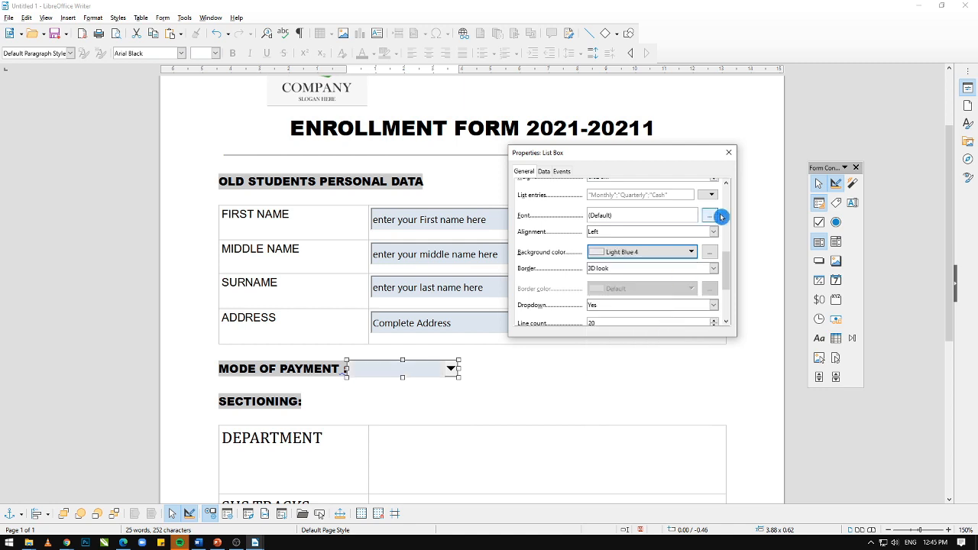
pyautogui.click(728, 153)
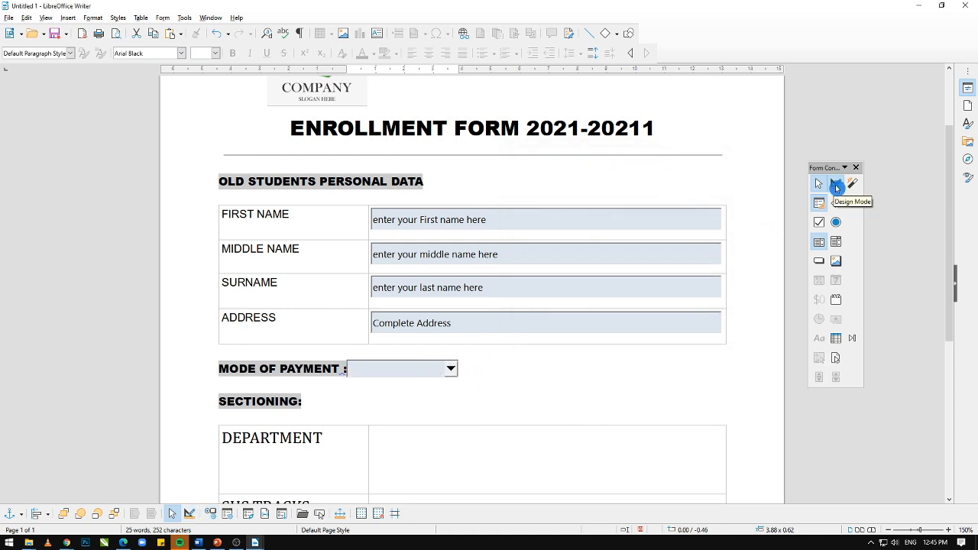
# Turn off design mode and test the MODE OF PAYMENT list box by choosing Monthly, Quarterly and Cash in turn
pyautogui.click(836, 185)
pyautogui.click(449, 372)
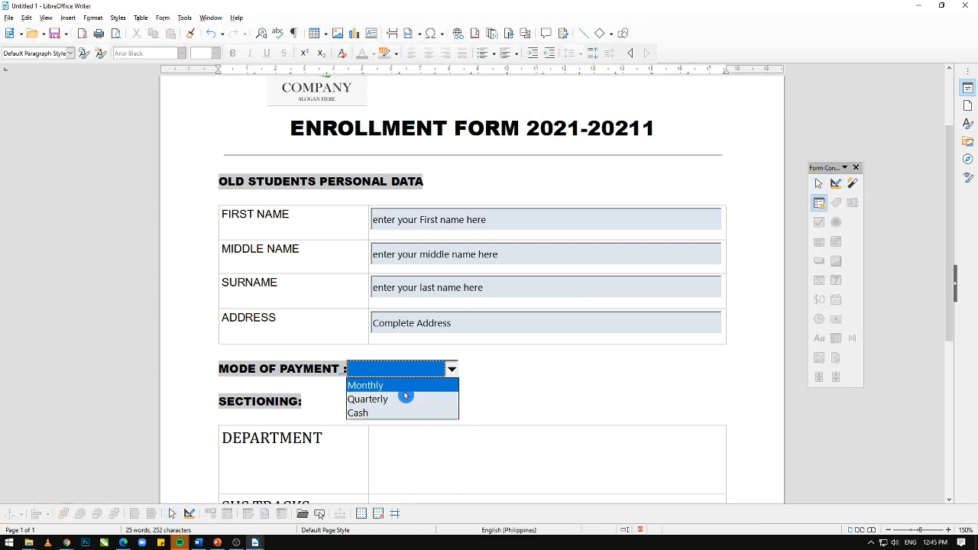
pyautogui.click(407, 388)
pyautogui.click(454, 370)
pyautogui.click(399, 396)
pyautogui.click(447, 370)
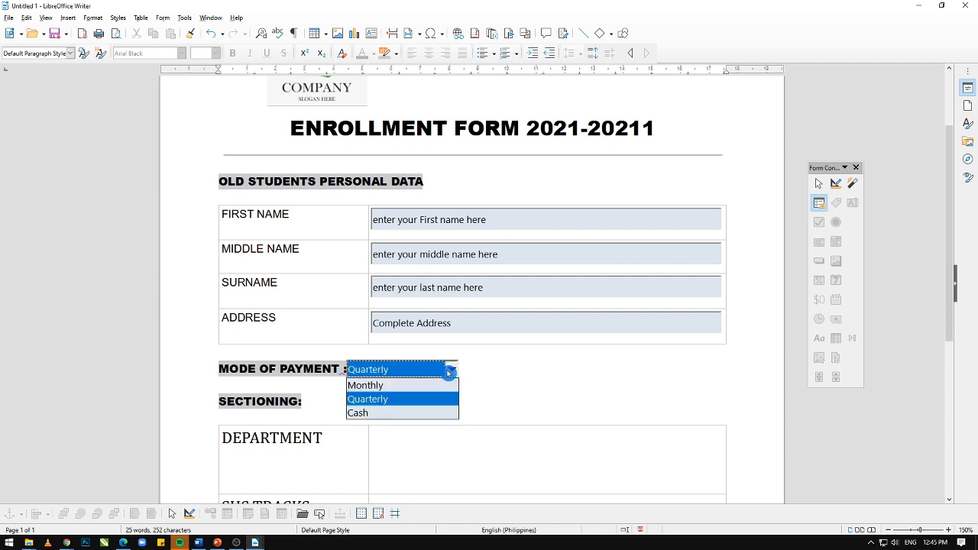
pyautogui.click(402, 410)
pyautogui.click(430, 370)
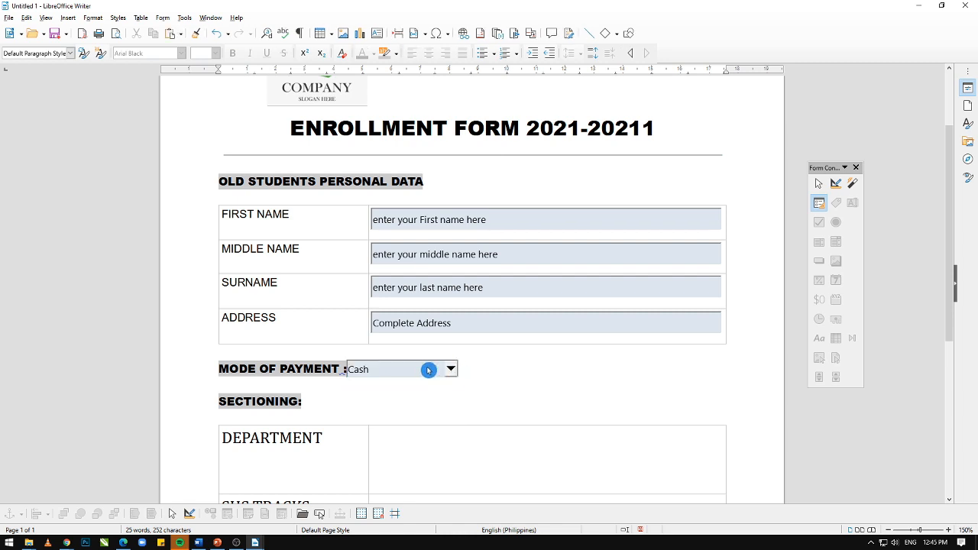
pyautogui.click(428, 370)
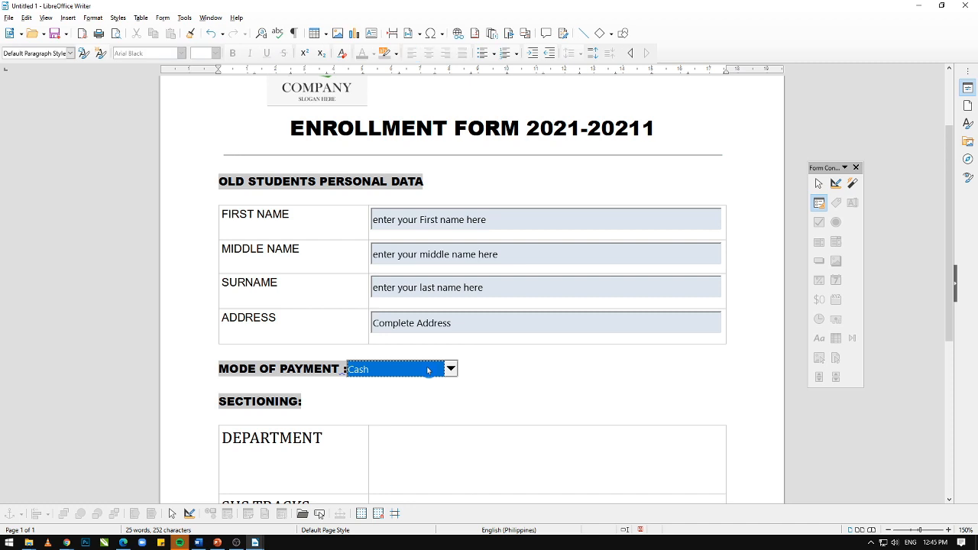
# Turn design mode back on and insert "Weekly" above "Monthly" in the MODE OF PAYMENT list box's entries
pyautogui.click(836, 186)
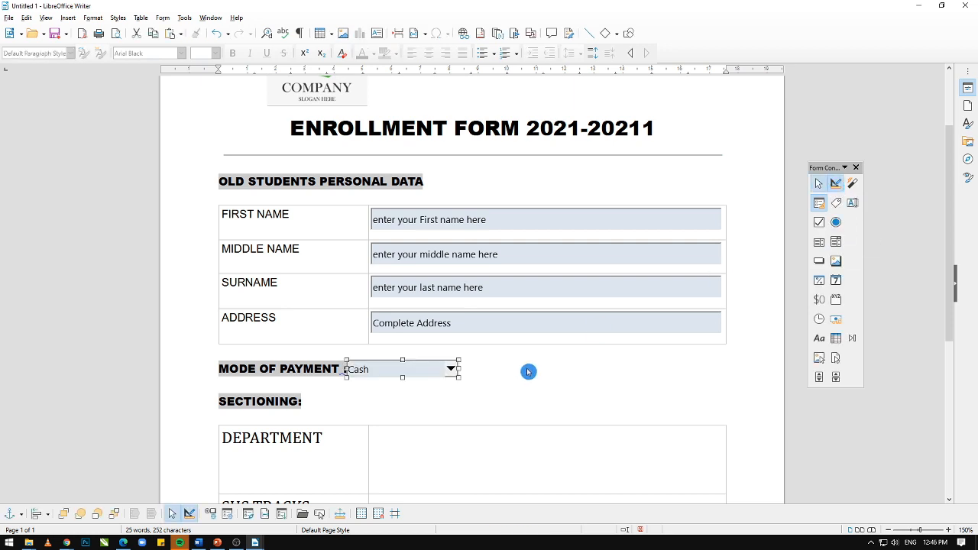
pyautogui.doubleClick(433, 371)
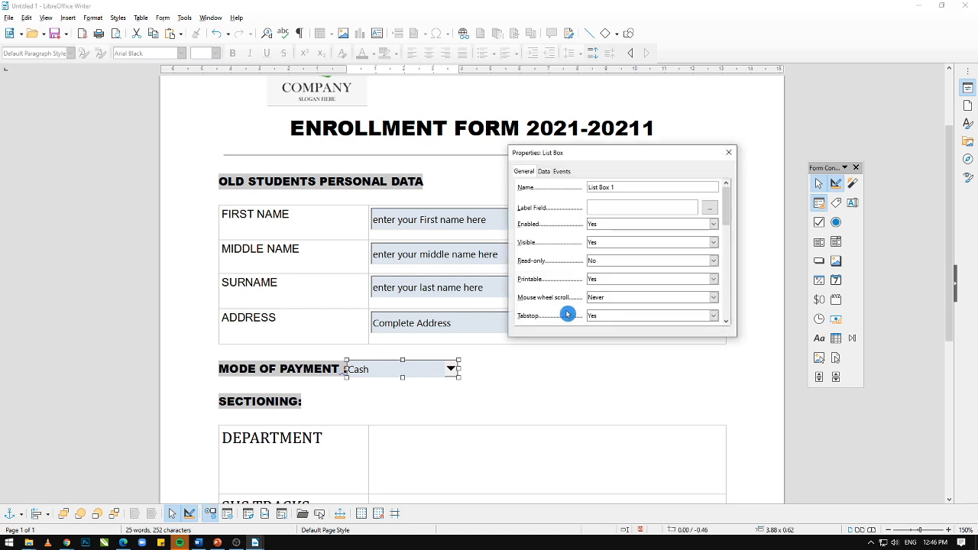
pyautogui.moveTo(730, 211); pyautogui.dragTo(721, 256)
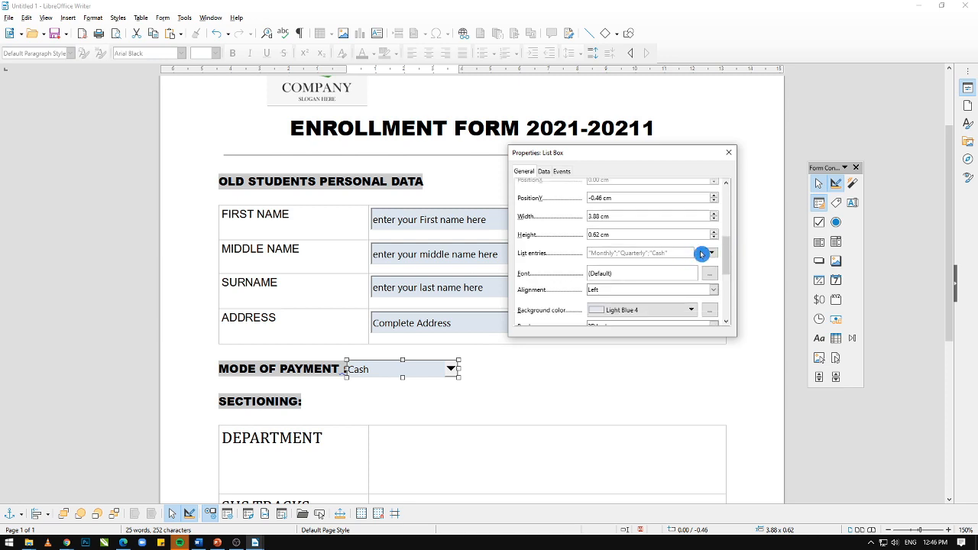
pyautogui.click(712, 253)
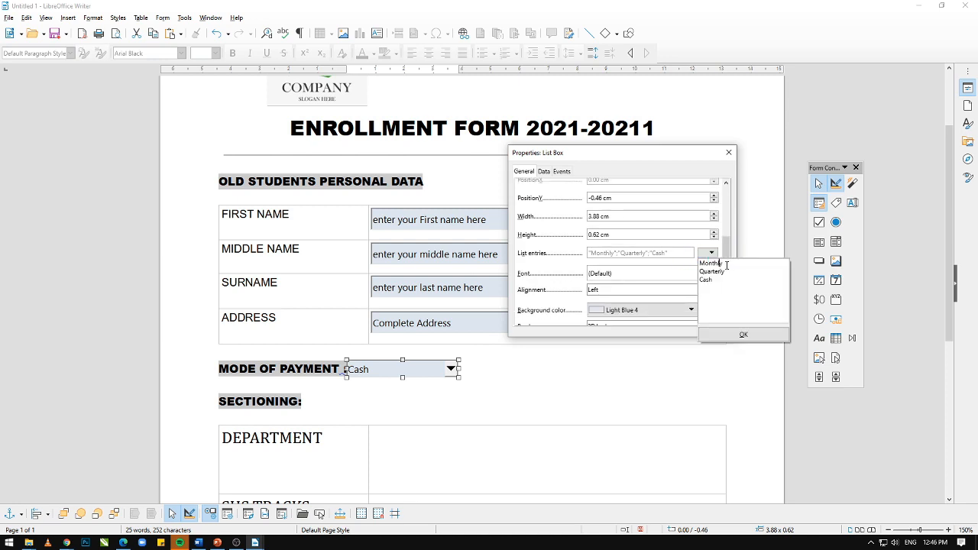
pyautogui.press('Return')
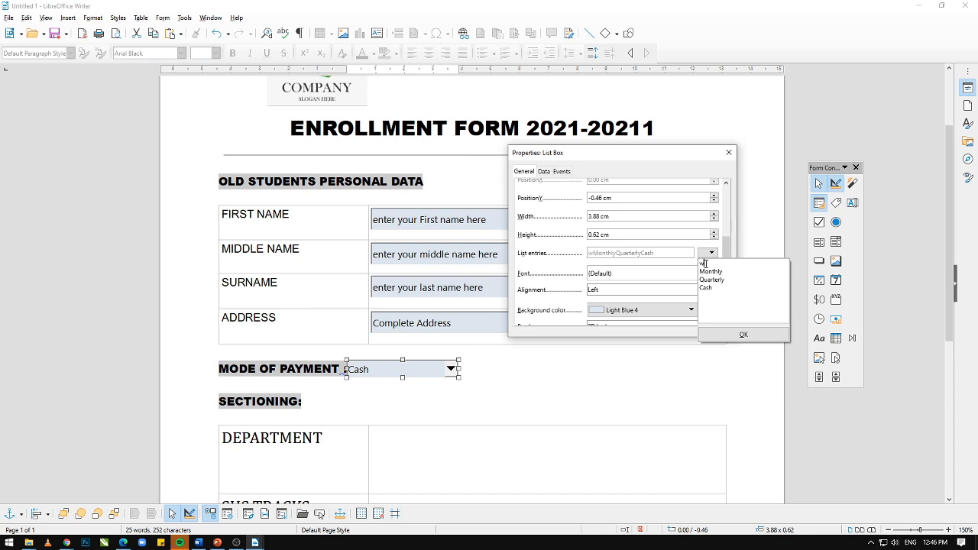
pyautogui.write('Weekly')
pyautogui.click(742, 337)
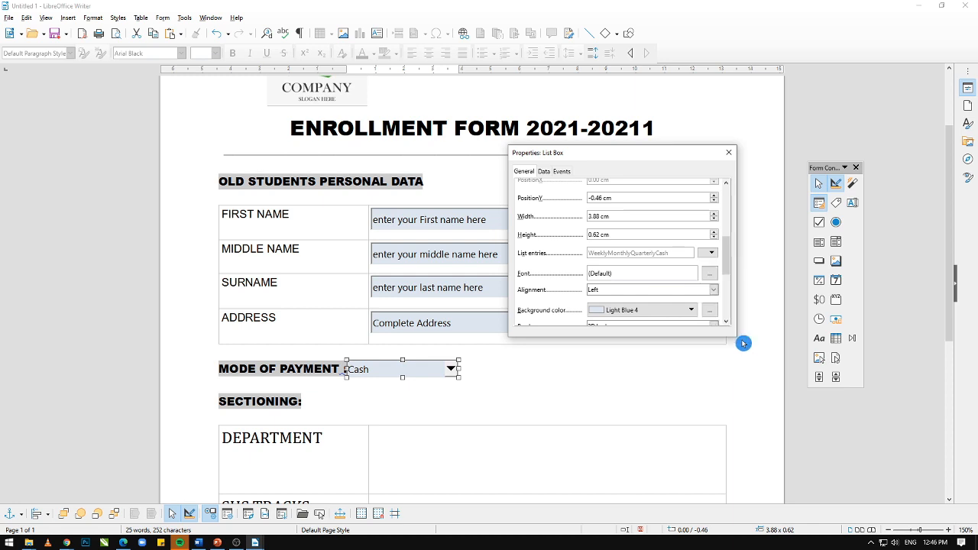
pyautogui.click(730, 158)
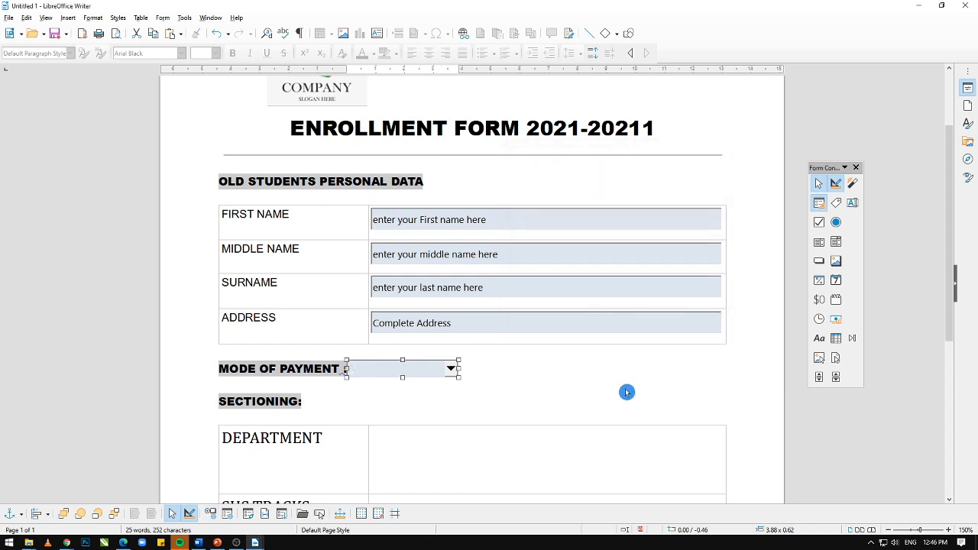
# Turn off design mode and check the choices offered by the MODE OF PAYMENT list box
pyautogui.click(835, 184)
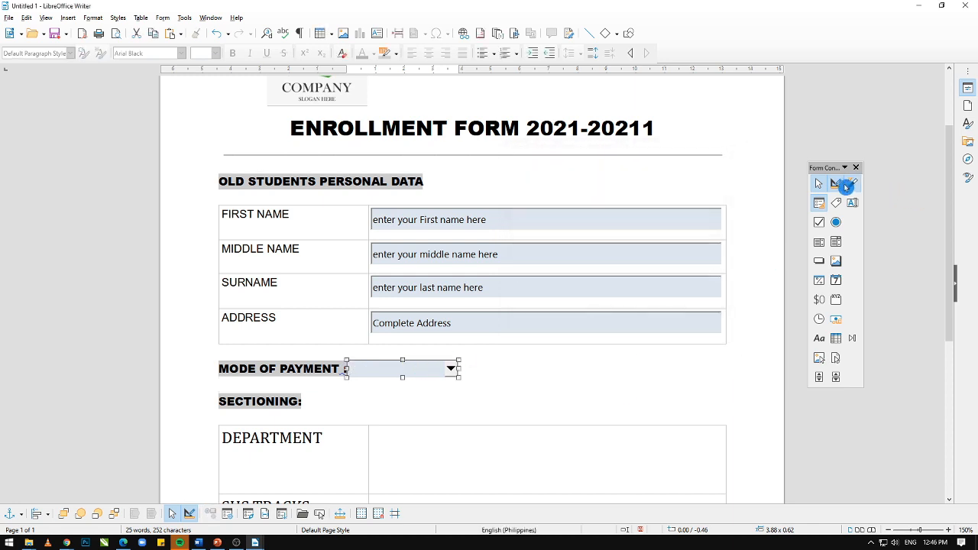
pyautogui.click(455, 374)
pyautogui.click(455, 375)
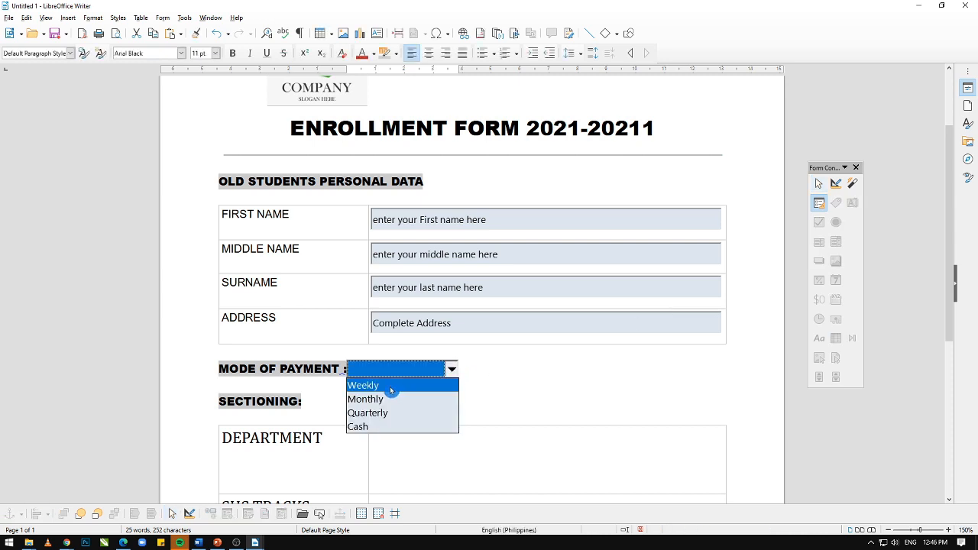
pyautogui.click(394, 426)
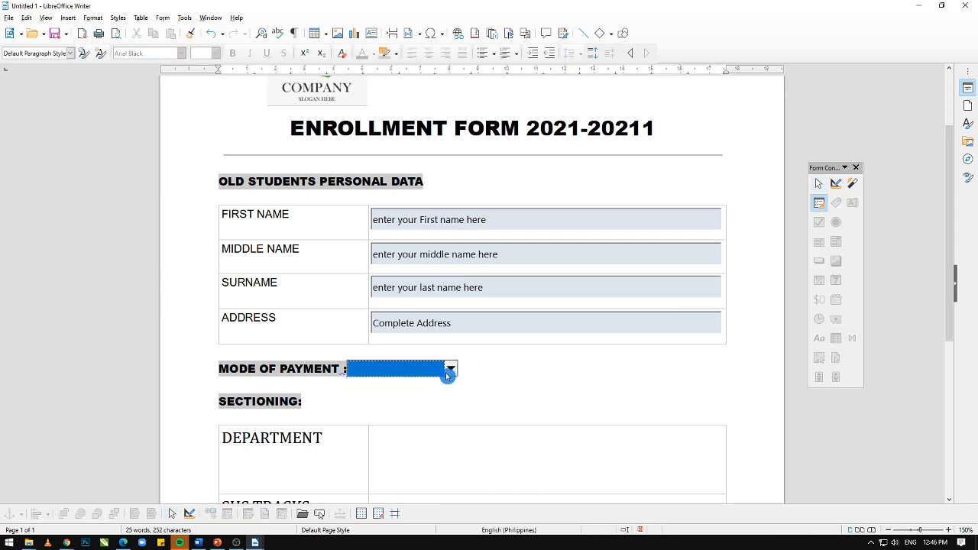
# Turn on design mode and draw an option button about 4.9 cm wide and 0.6 cm high in the empty DEPARTMENT cell
pyautogui.click(835, 184)
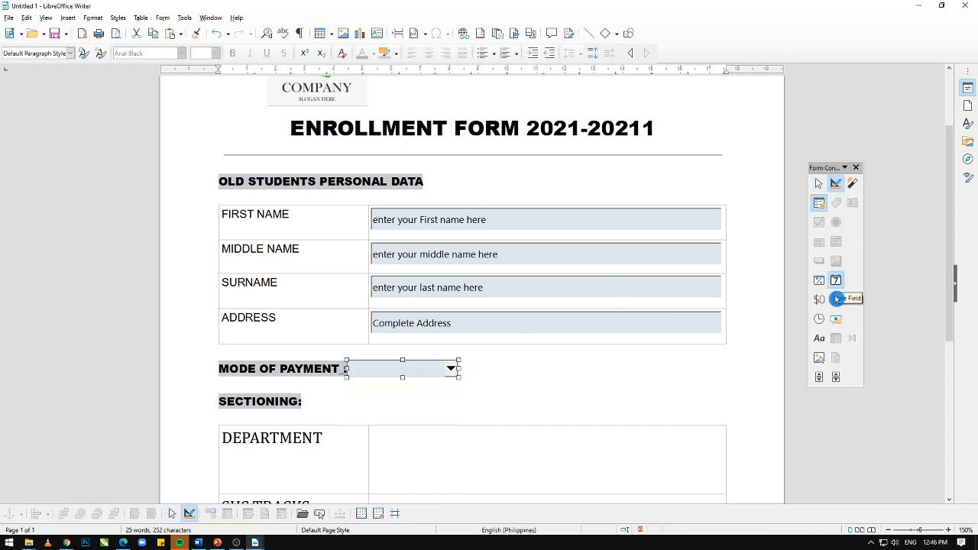
pyautogui.click(507, 375)
pyautogui.scroll(-1, 535, 401)
pyautogui.scroll(-1, 535, 401)
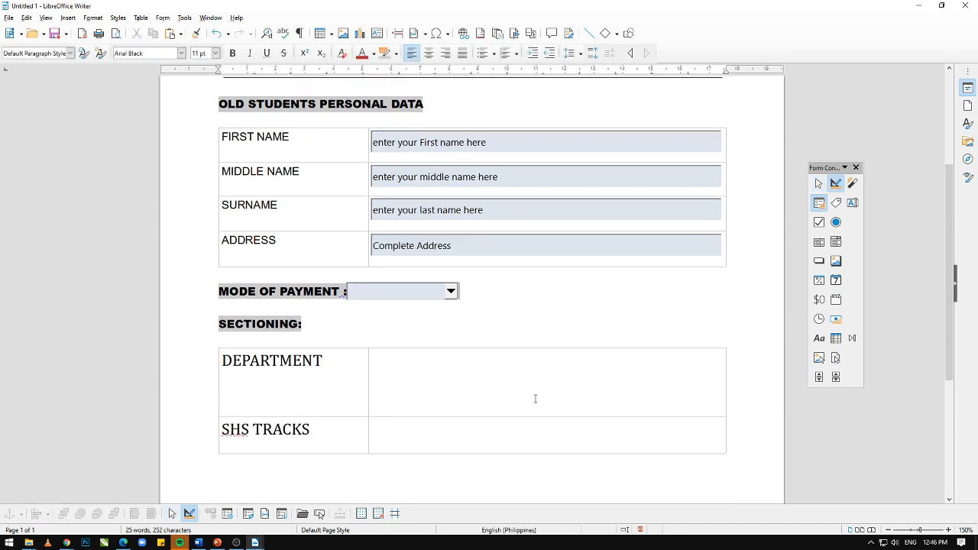
pyautogui.click(393, 367)
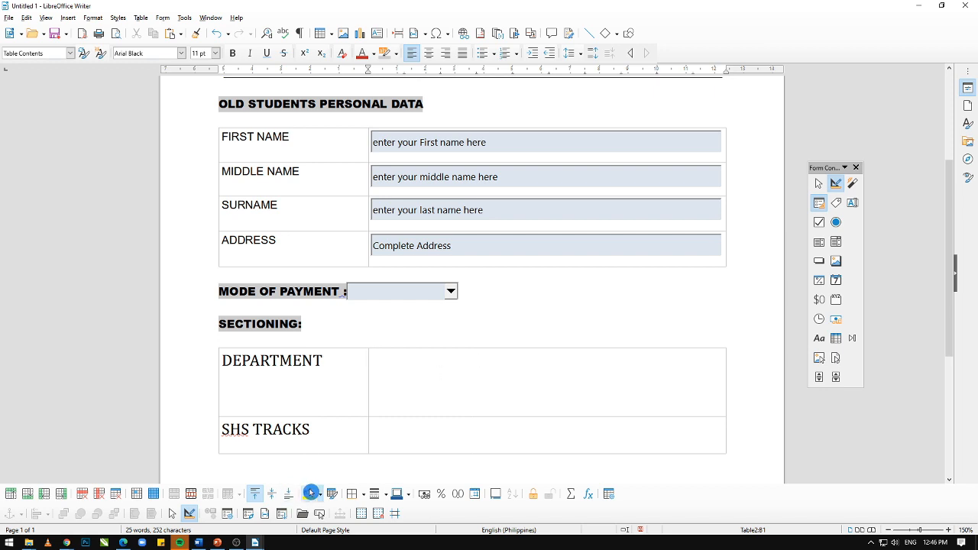
pyautogui.click(837, 224)
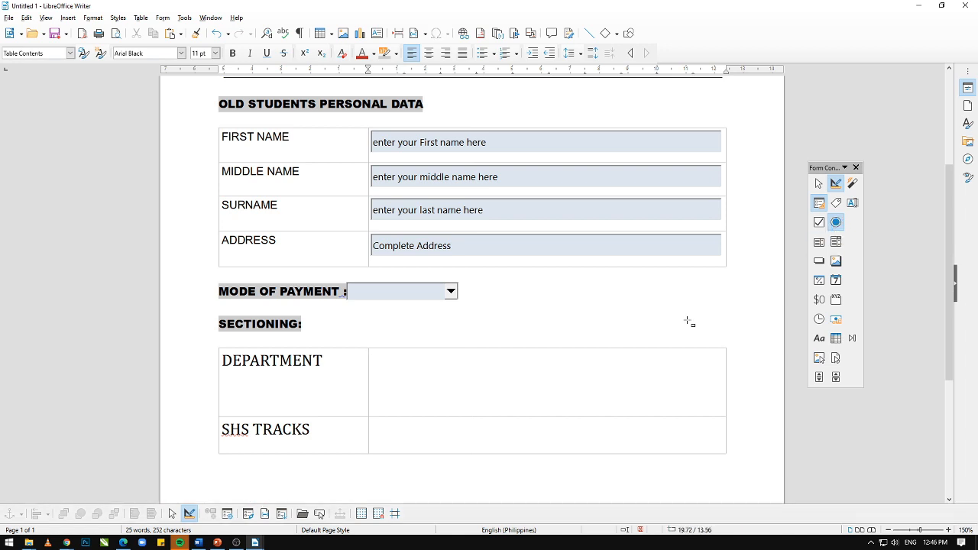
pyautogui.moveTo(376, 353); pyautogui.dragTo(517, 370)
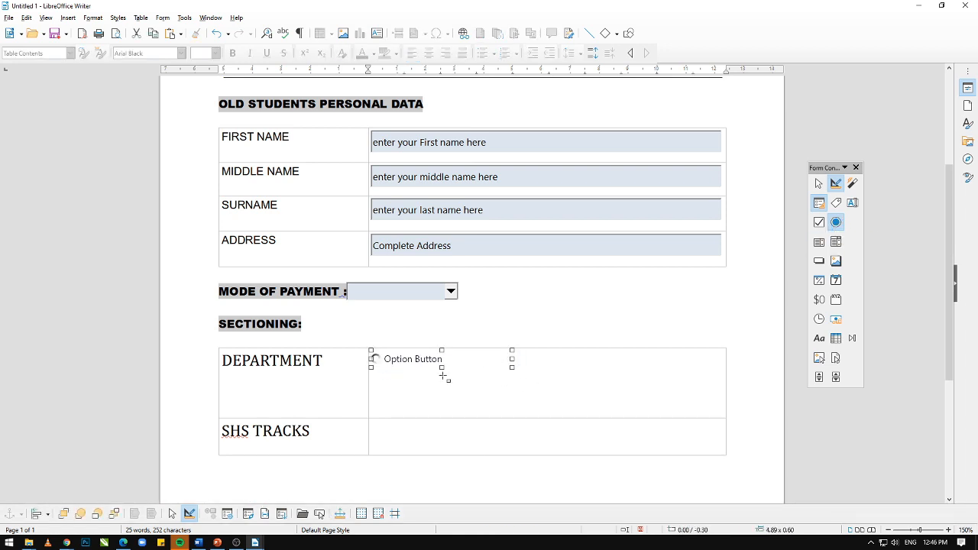
# Set the label of the option button in the DEPARTMENT cell to "ELEMENTARY DEPARTMENT"
pyautogui.doubleClick(419, 359)
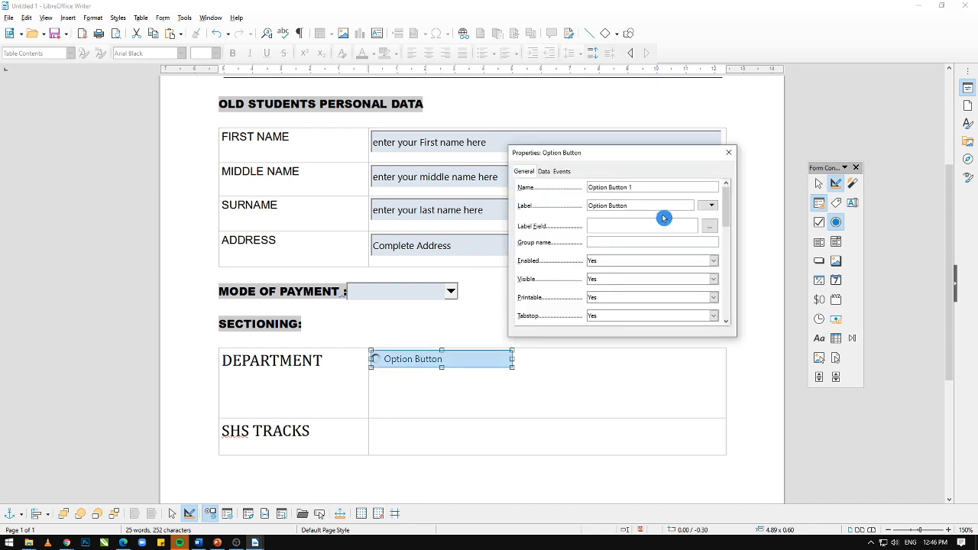
pyautogui.click(644, 206)
pyautogui.moveTo(650, 202); pyautogui.dragTo(577, 209)
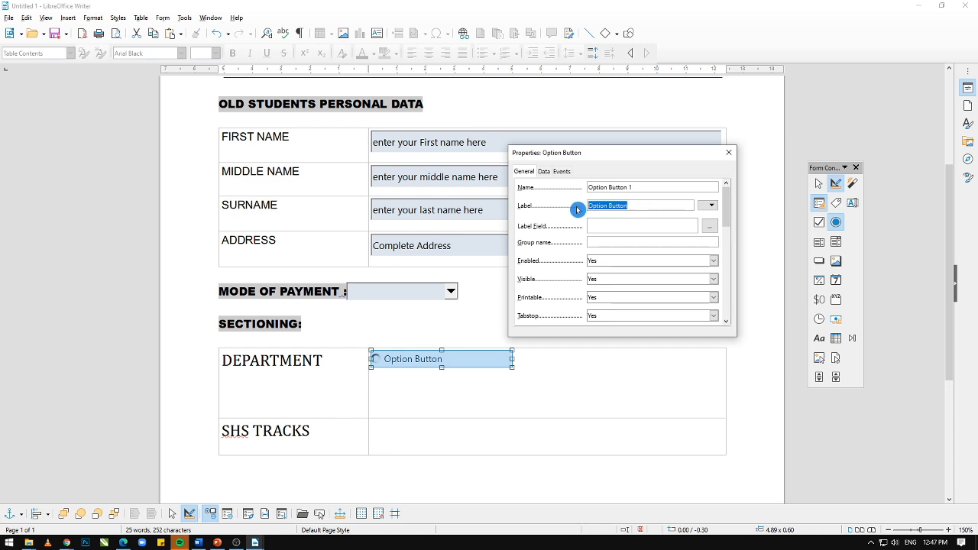
pyautogui.write('e')
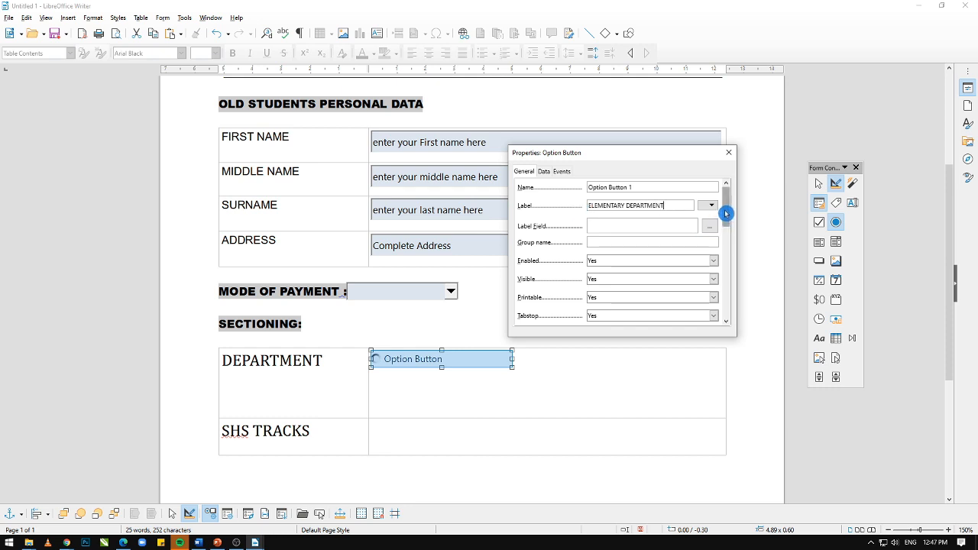
# Set the ELEMENTARY DEPARTMENT option button's background color to Light Blue 4 and close its properties
pyautogui.scroll(-1, 726, 223)
pyautogui.moveTo(729, 224); pyautogui.dragTo(731, 284)
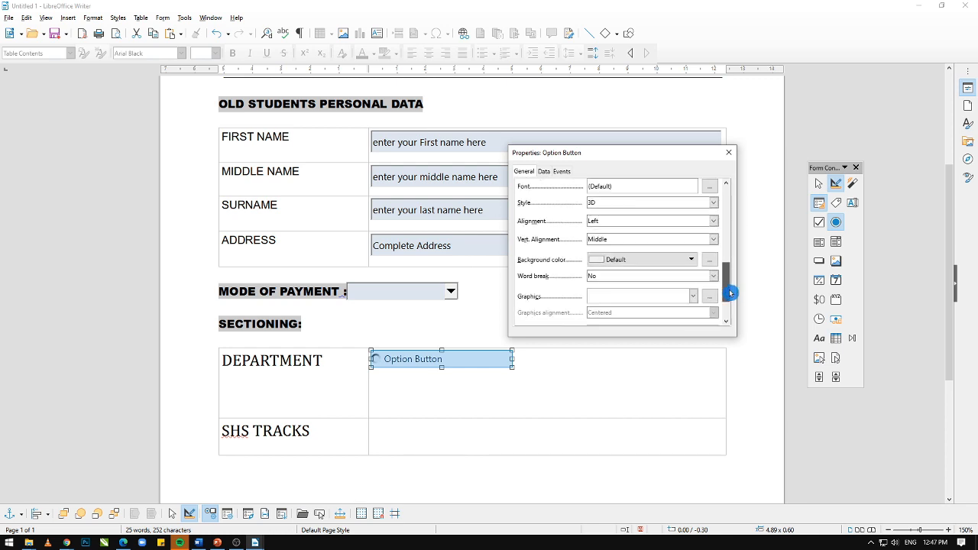
pyautogui.click(691, 269)
pyautogui.click(661, 332)
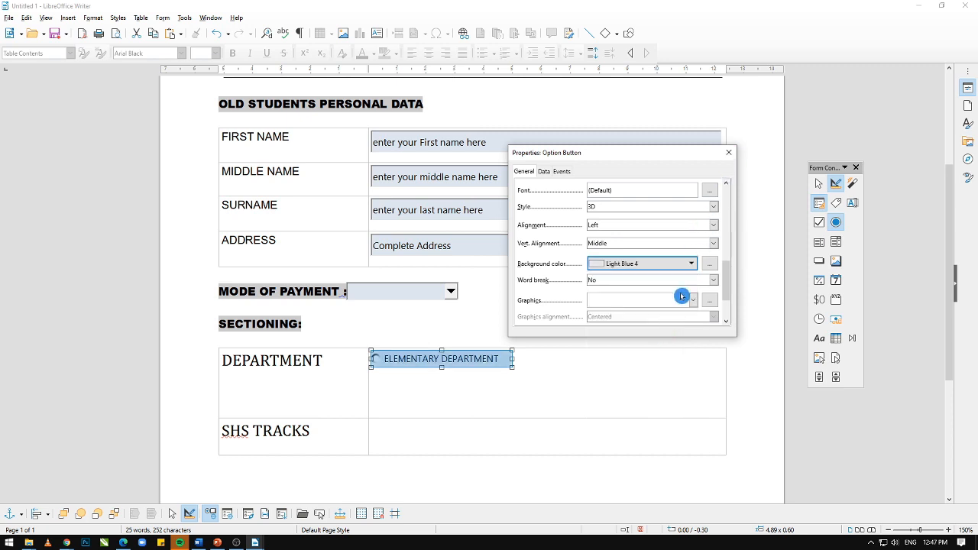
pyautogui.click(692, 263)
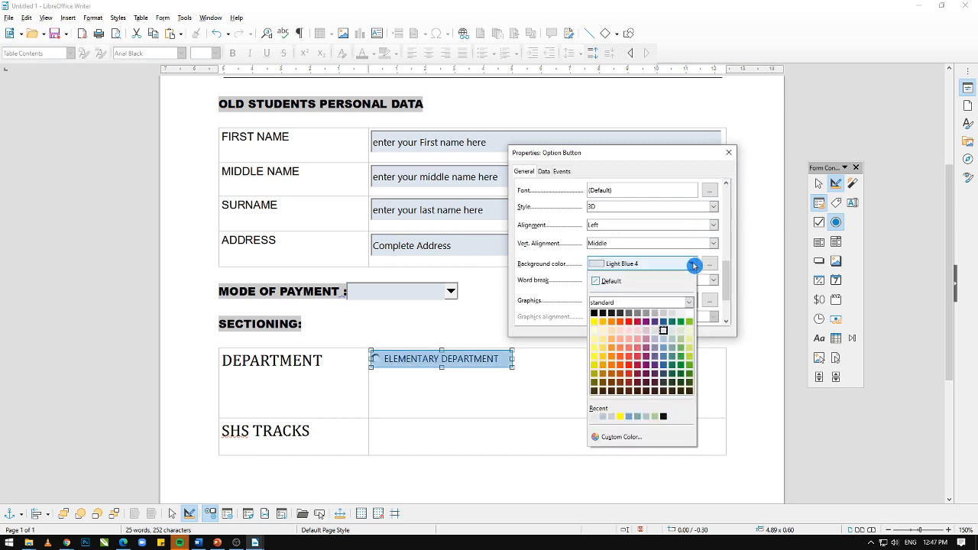
pyautogui.click(728, 153)
pyautogui.click(557, 369)
# Copy the ELEMENTARY DEPARTMENT option button, paste two copies beneath it in the same cell and remove the extra blank lines
pyautogui.click(441, 365)
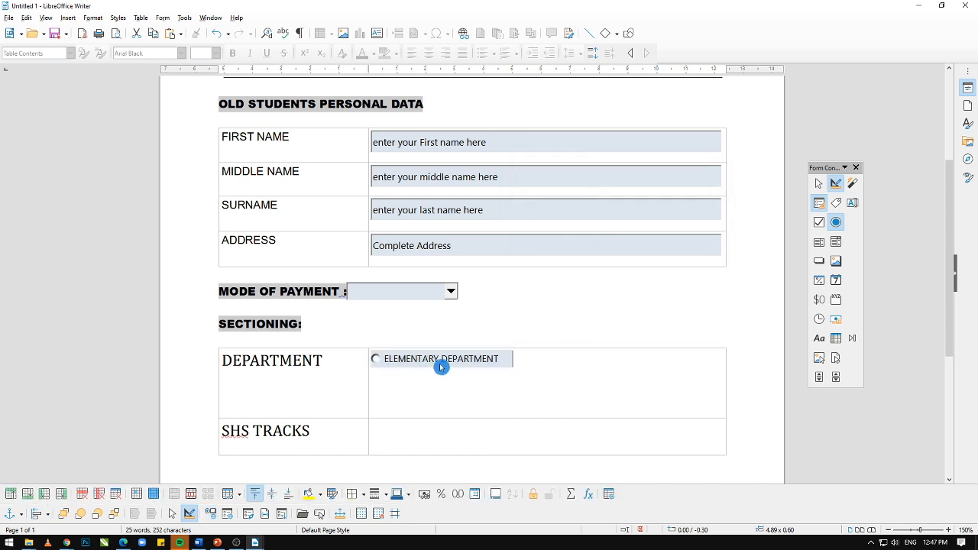
pyautogui.click(443, 365)
pyautogui.rightClick(474, 359)
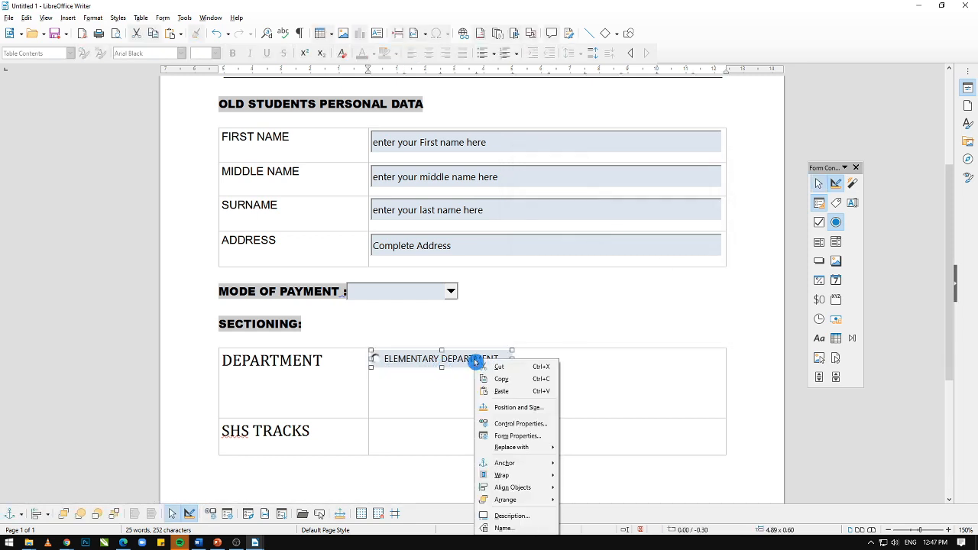
pyautogui.click(482, 380)
pyautogui.click(387, 385)
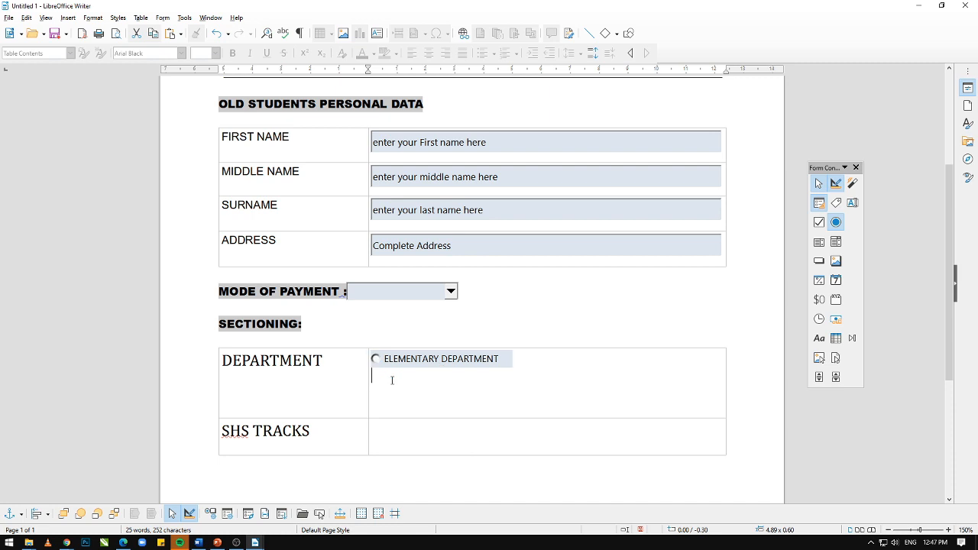
pyautogui.hotkey('ctrl', 'v')
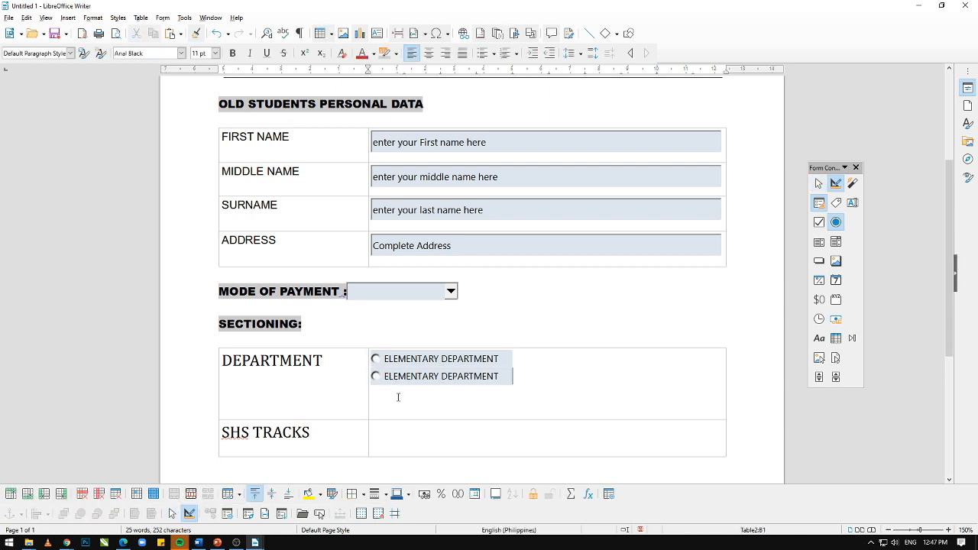
pyautogui.hotkey('ctrl', 'v')
pyautogui.press('BackSpace')
pyautogui.press('BackSpace')
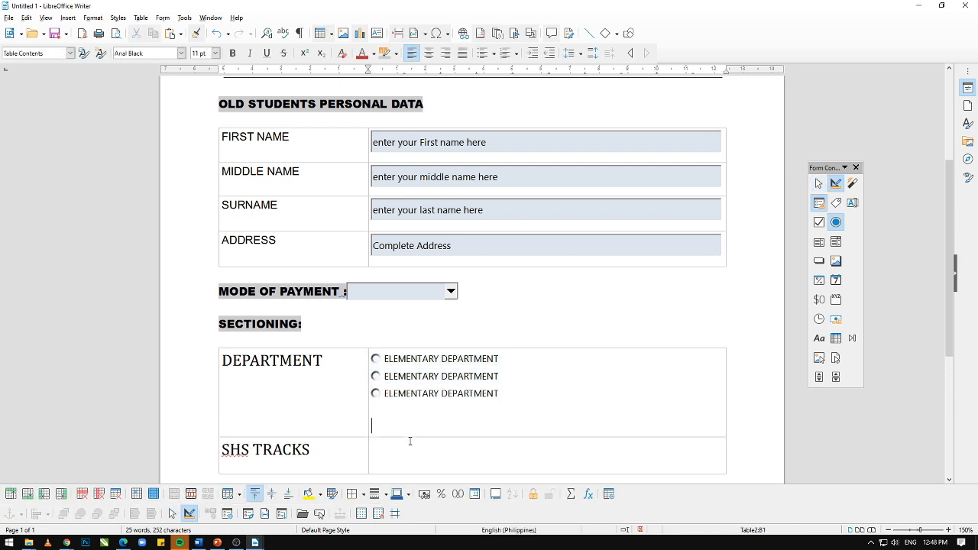
pyautogui.press('BackSpace')
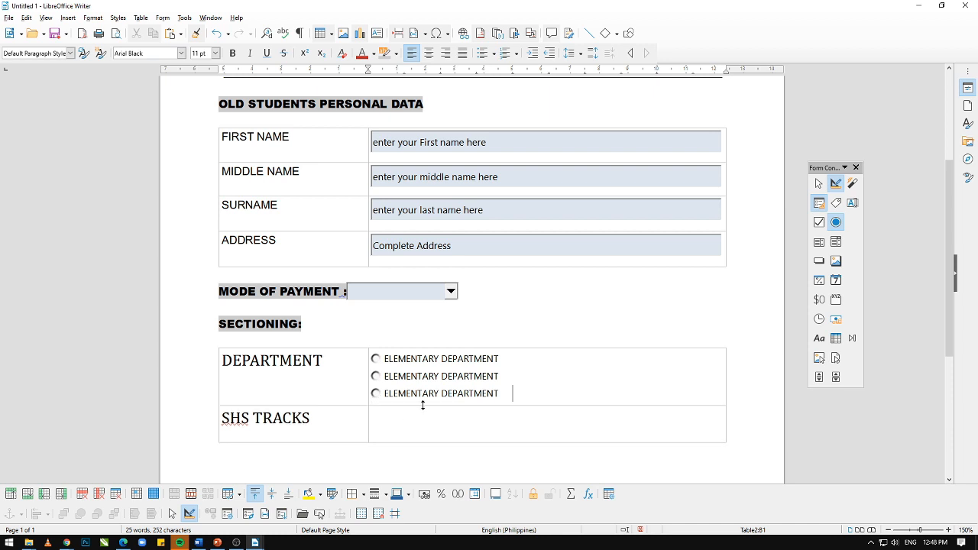
# Change the label of the second option button in the DEPARTMENT cell to "JUNIOR HIGH DEPARTMENT"
pyautogui.doubleClick(430, 372)
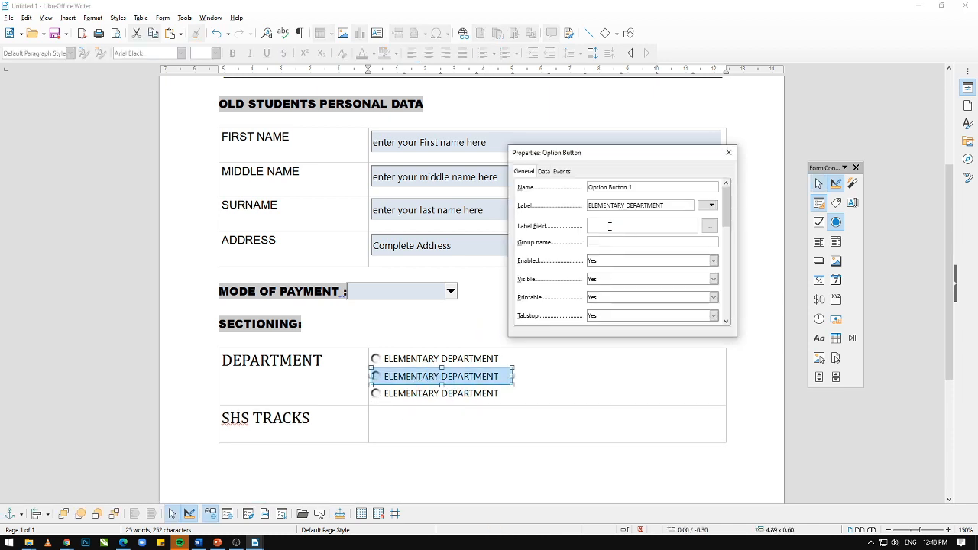
pyautogui.moveTo(617, 203); pyautogui.dragTo(574, 204)
pyautogui.write('JUNIOR')
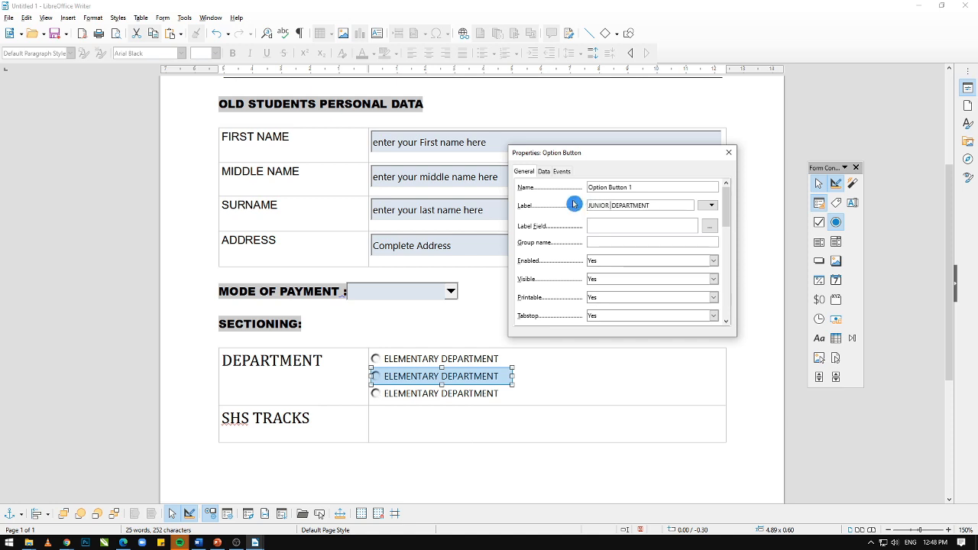
pyautogui.write(' HIGH')
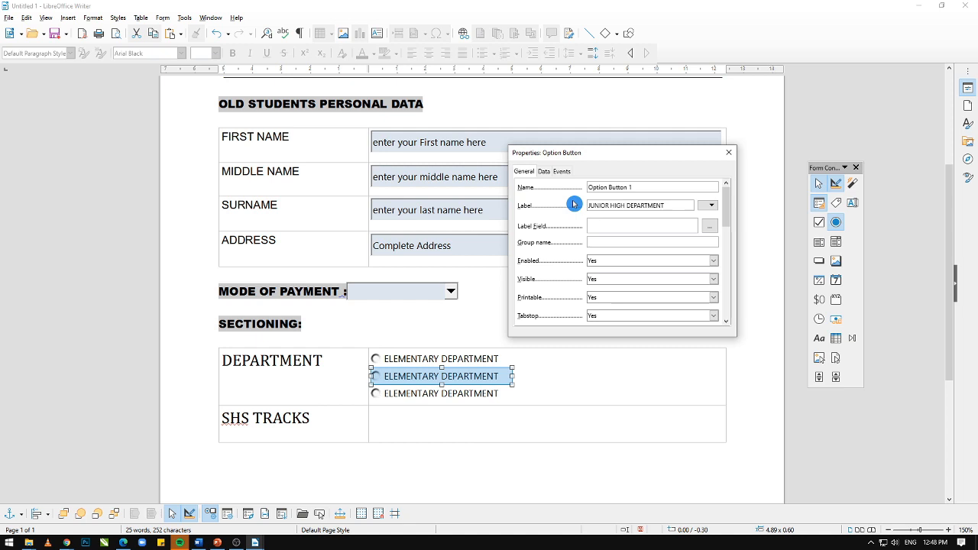
pyautogui.click(728, 152)
# Change the label of the third option button in the DEPARTMENT cell to "SENIOR HIGH SCHOOL DEPARTMENT"
pyautogui.click(480, 393)
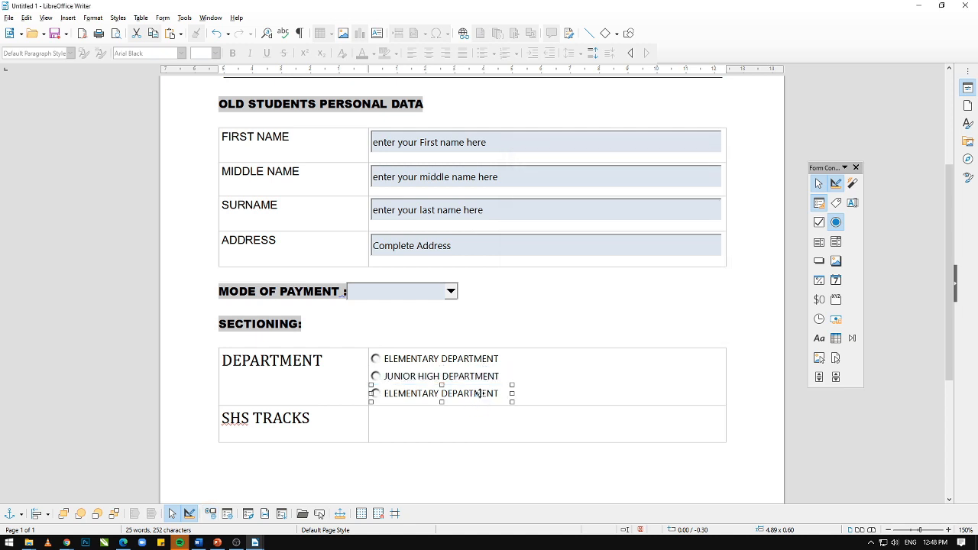
pyautogui.doubleClick(480, 393)
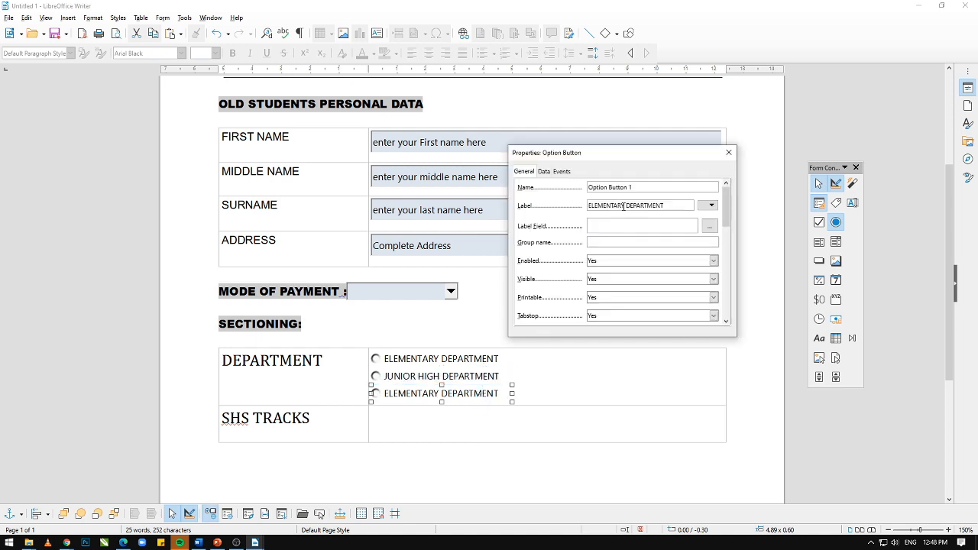
pyautogui.moveTo(625, 205); pyautogui.dragTo(587, 204)
pyautogui.write('SENIIOR HIGH')
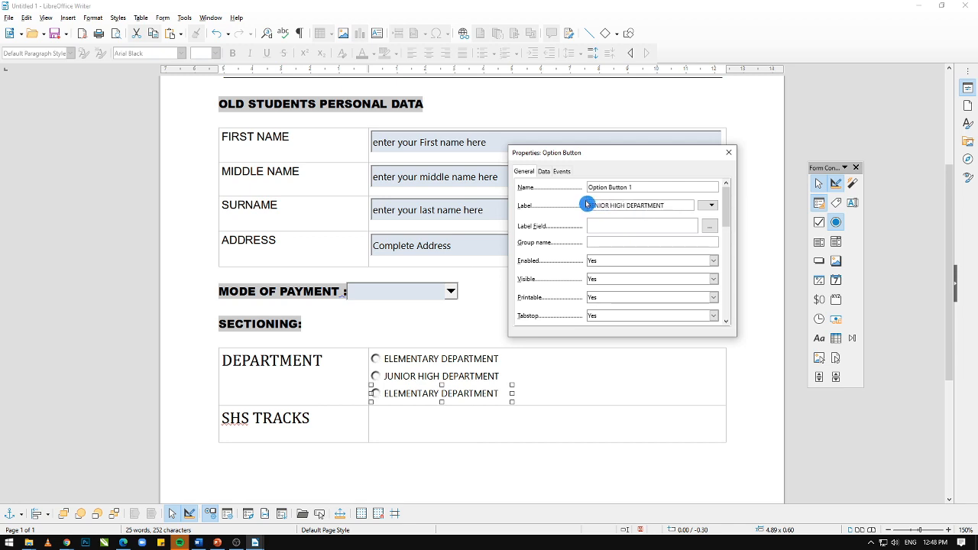
pyautogui.write(' SCHOOL')
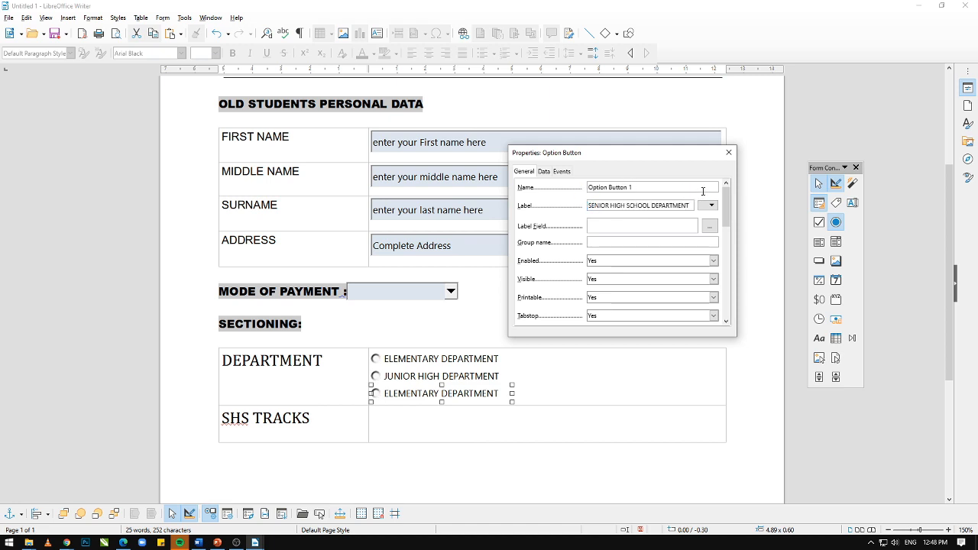
pyautogui.click(727, 155)
# Draw a check box about 4.2 cm wide and 0.6 cm high in the empty SHS TRACKS cell
pyautogui.click(509, 423)
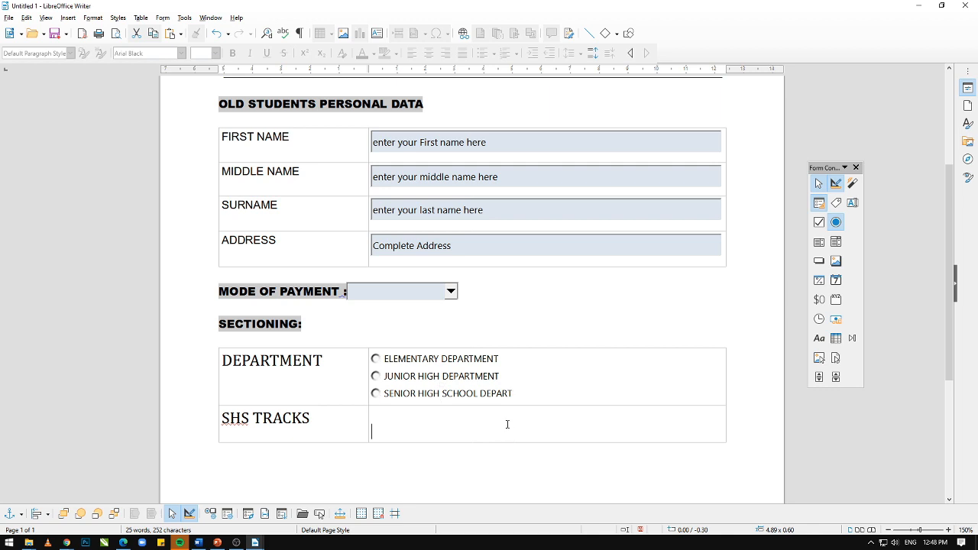
pyautogui.click(399, 397)
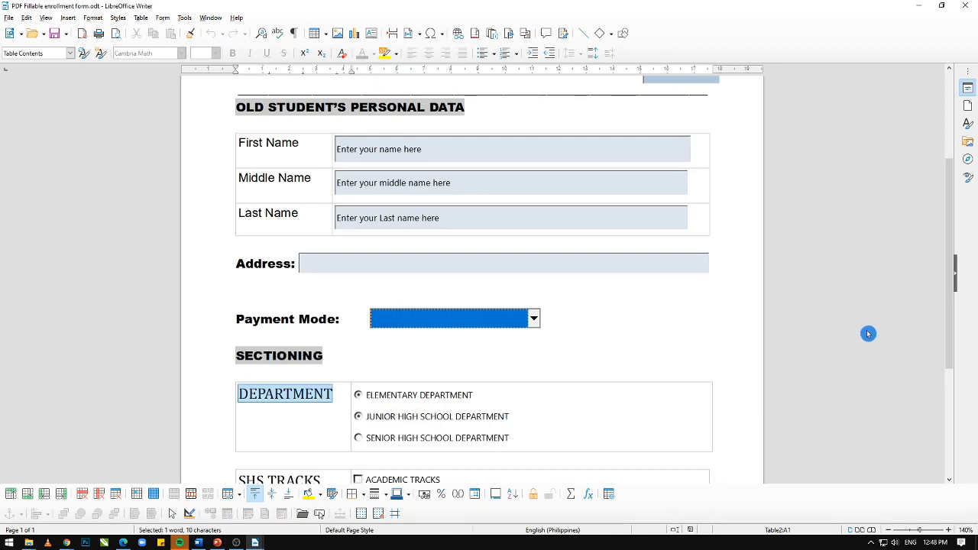
pyautogui.moveTo(948, 321); pyautogui.dragTo(948, 356)
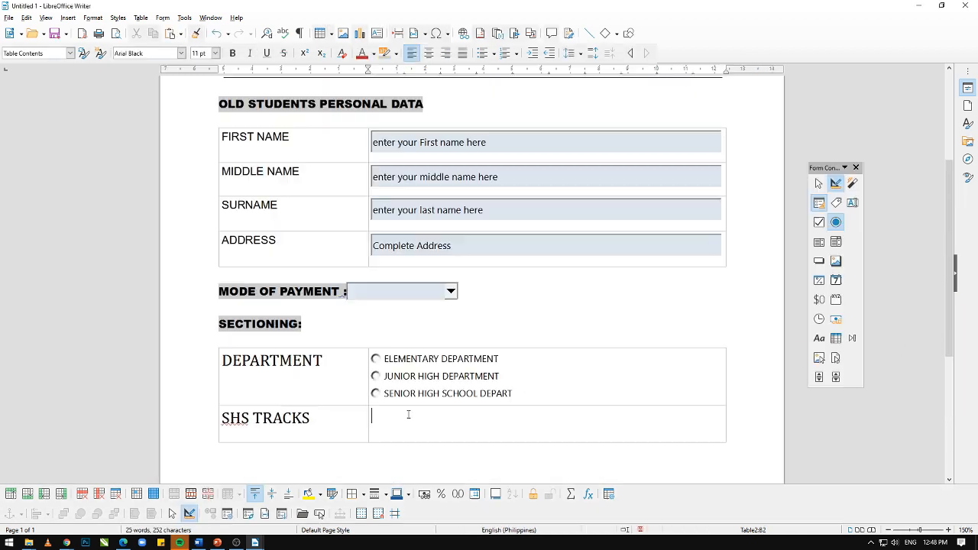
pyautogui.click(819, 221)
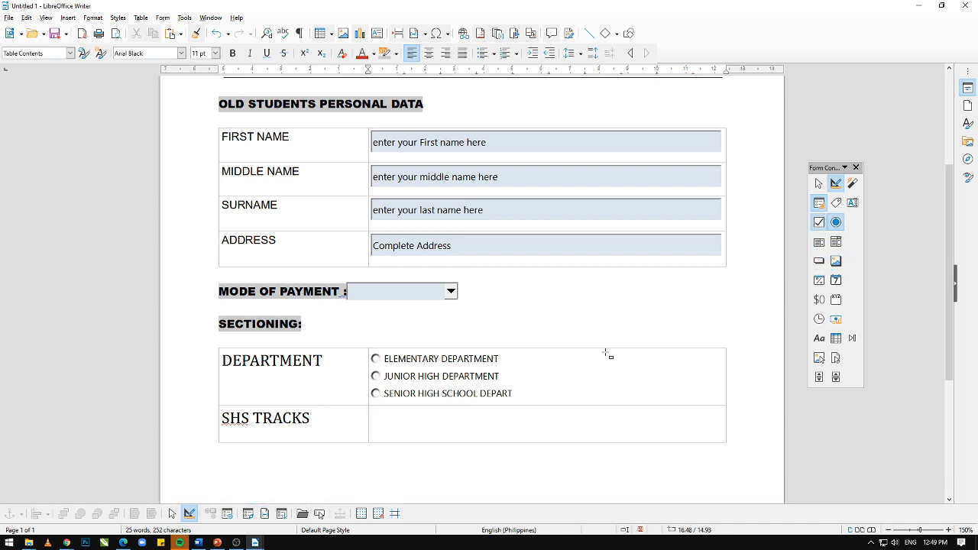
pyautogui.moveTo(375, 411); pyautogui.dragTo(494, 426)
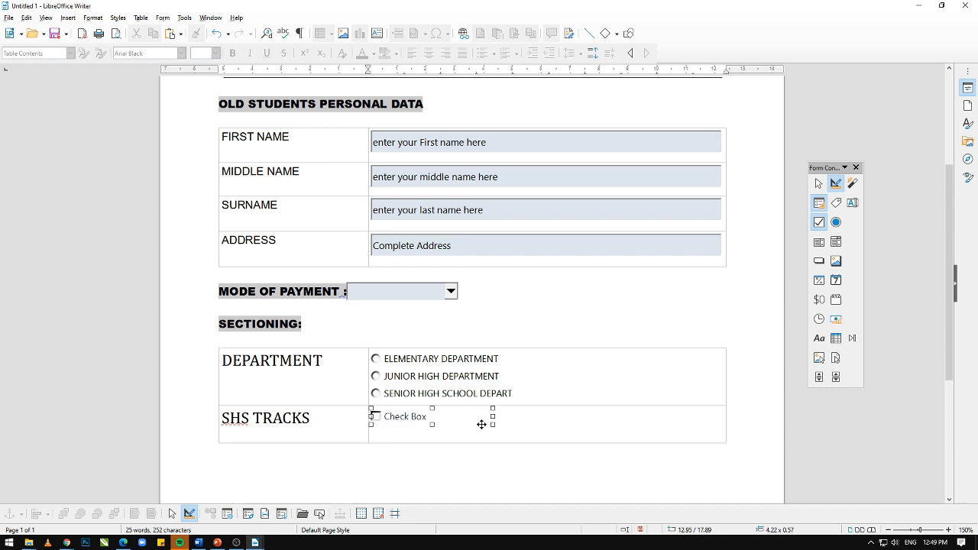
# Set the label of the check box in the SHS TRACKS cell to "Academic Tracks"
pyautogui.doubleClick(419, 417)
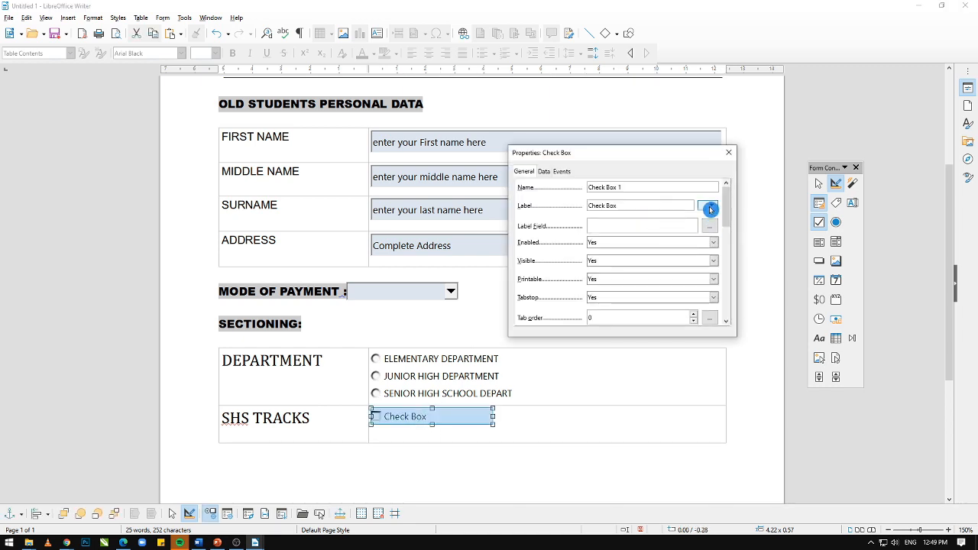
pyautogui.moveTo(646, 208); pyautogui.dragTo(562, 208)
pyautogui.write('a')
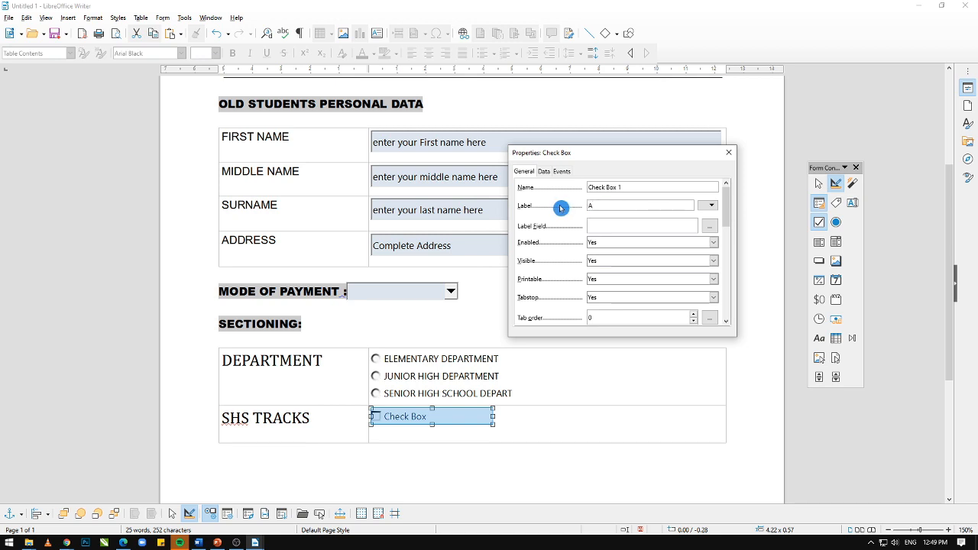
pyautogui.write('cademic Tracks')
pyautogui.click(729, 152)
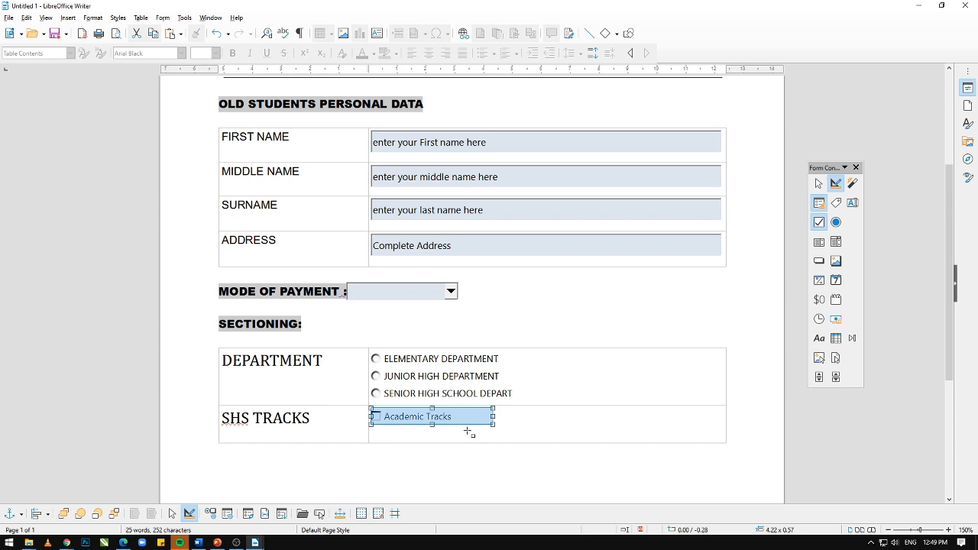
pyautogui.click(524, 420)
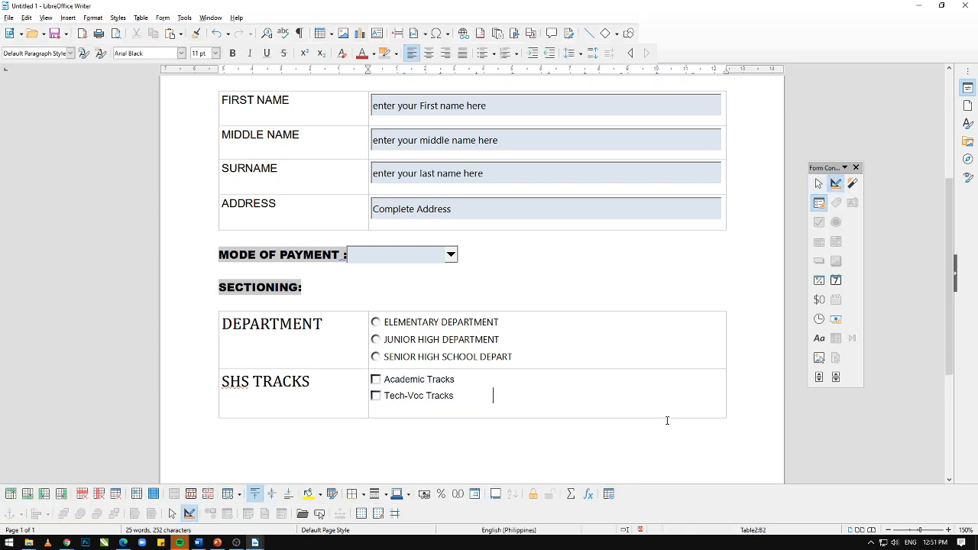
# Draw a check box about 2.8 cm wide and 0.9 cm high below the SECTIONING table
pyautogui.scroll(2, 573, 390)
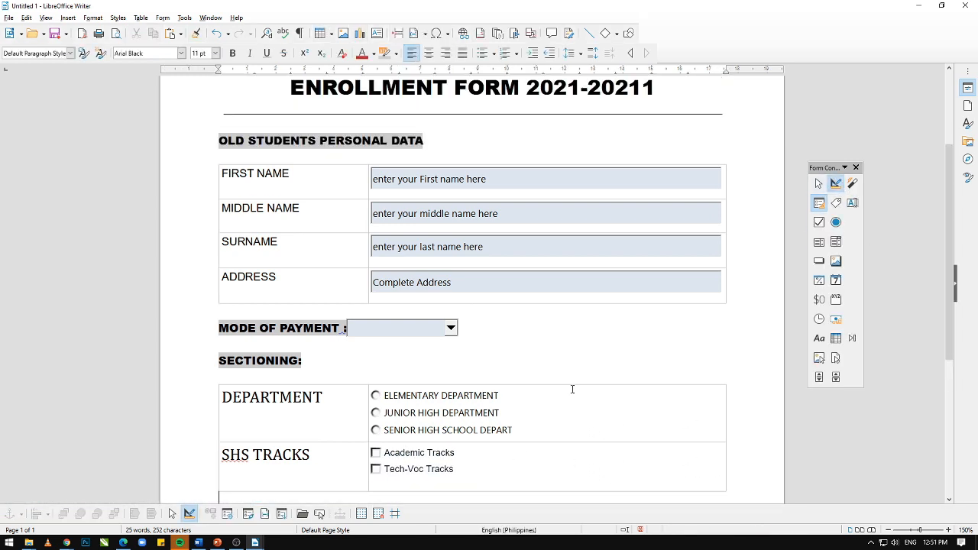
pyautogui.scroll(-5, 572, 380)
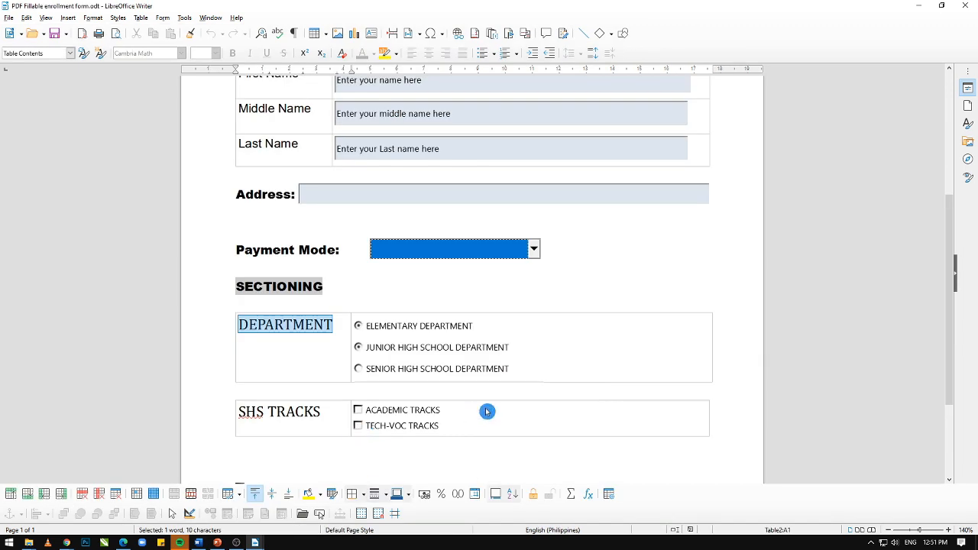
pyautogui.scroll(-3, 477, 413)
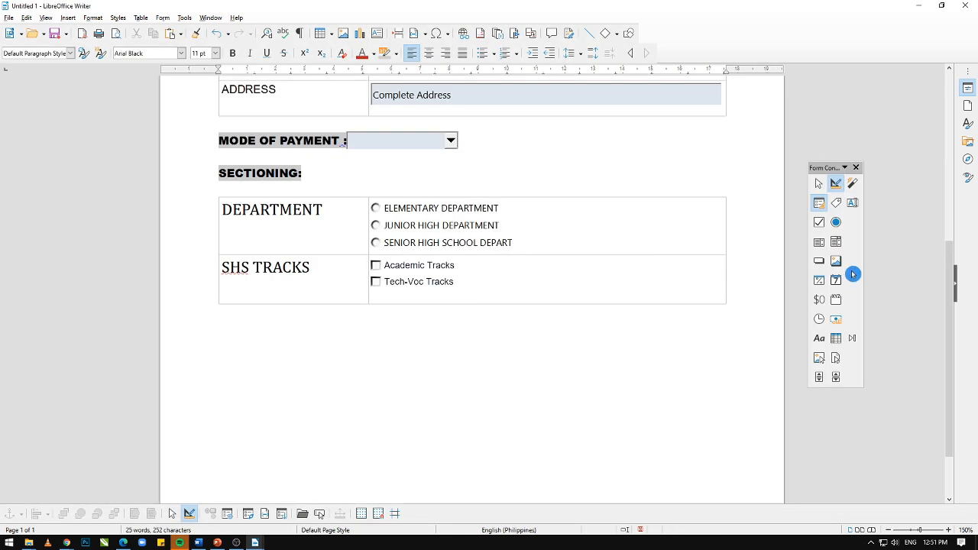
pyautogui.click(819, 222)
pyautogui.moveTo(221, 337)
pyautogui.mouseDown()
pyautogui.moveTo(302, 353)
pyautogui.moveTo(300, 363)
pyautogui.mouseUp()
# Label the check box below the table "I agree with the terms" and widen it to about 4.6 cm
pyautogui.doubleClick(258, 349)
pyautogui.tripleClick(668, 204)
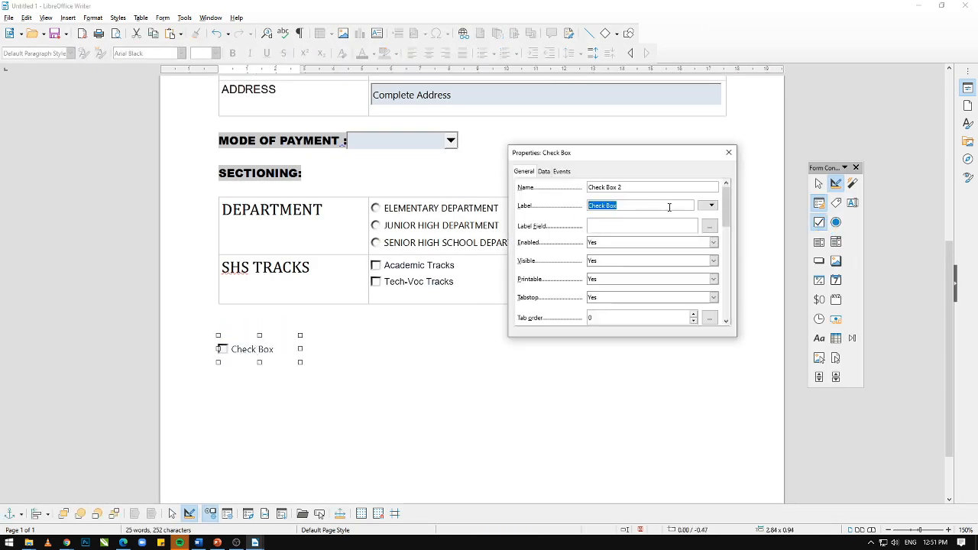
pyautogui.write('I agree with the t')
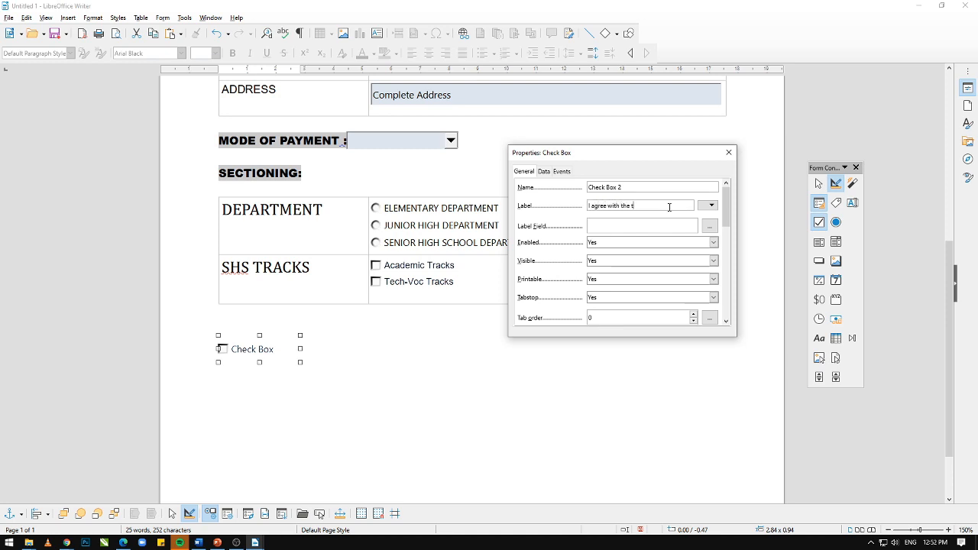
pyautogui.write('s')
pyautogui.click(729, 153)
pyautogui.moveTo(300, 349); pyautogui.dragTo(352, 349)
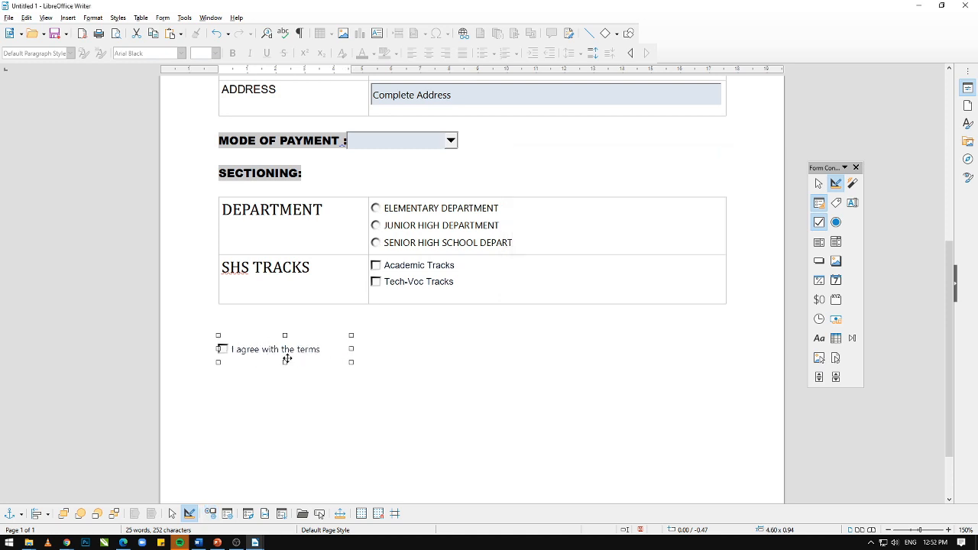
# Turn off design mode and test the "I agree with the terms" check box
pyautogui.click(837, 185)
pyautogui.click(312, 348)
pyautogui.click(223, 351)
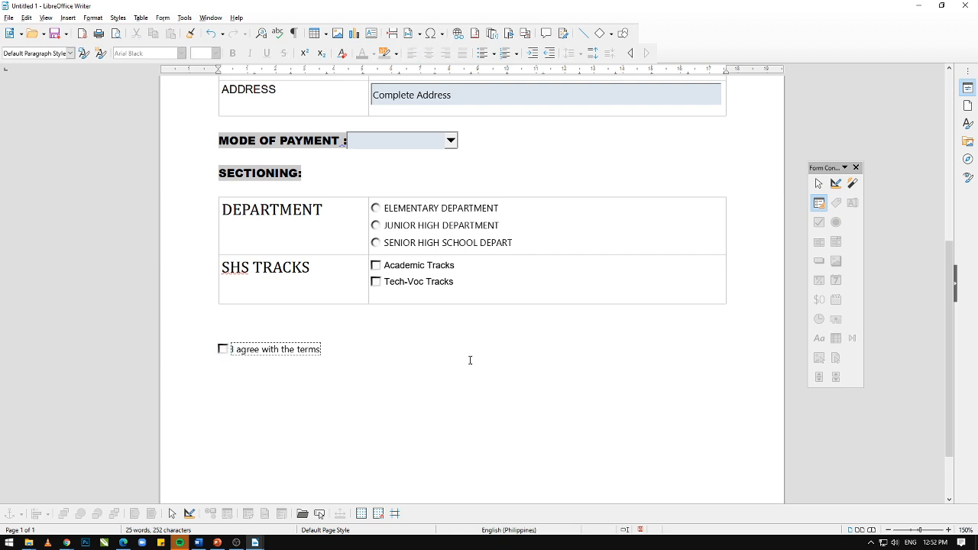
# Leave form design mode off and add the text "Date:" on the line below the "I agree with the terms" check box
pyautogui.click(837, 185)
pyautogui.click(436, 371)
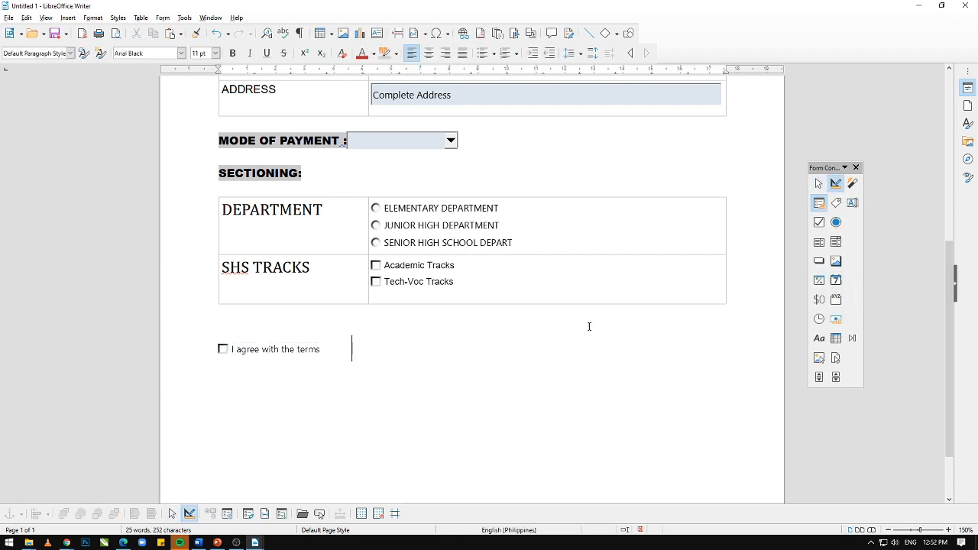
pyautogui.click(836, 280)
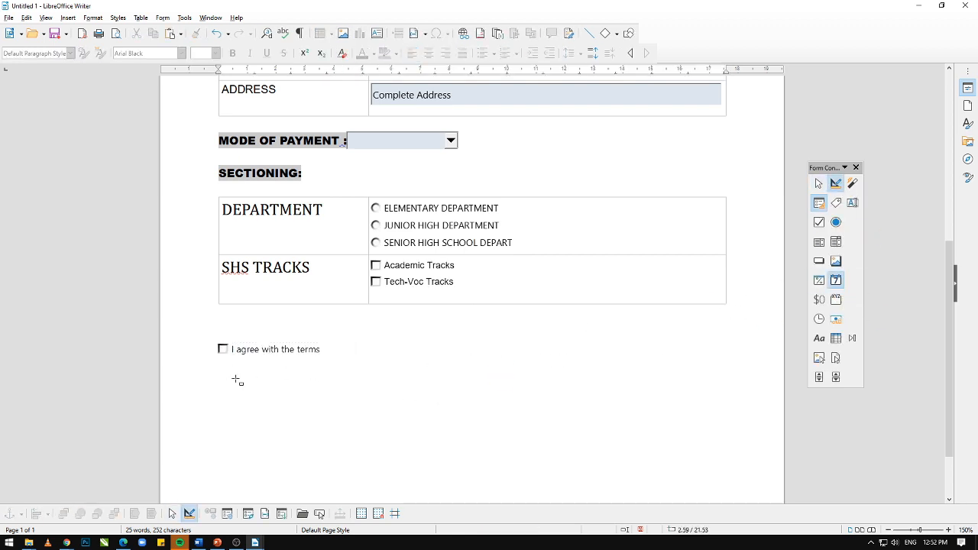
pyautogui.click(836, 183)
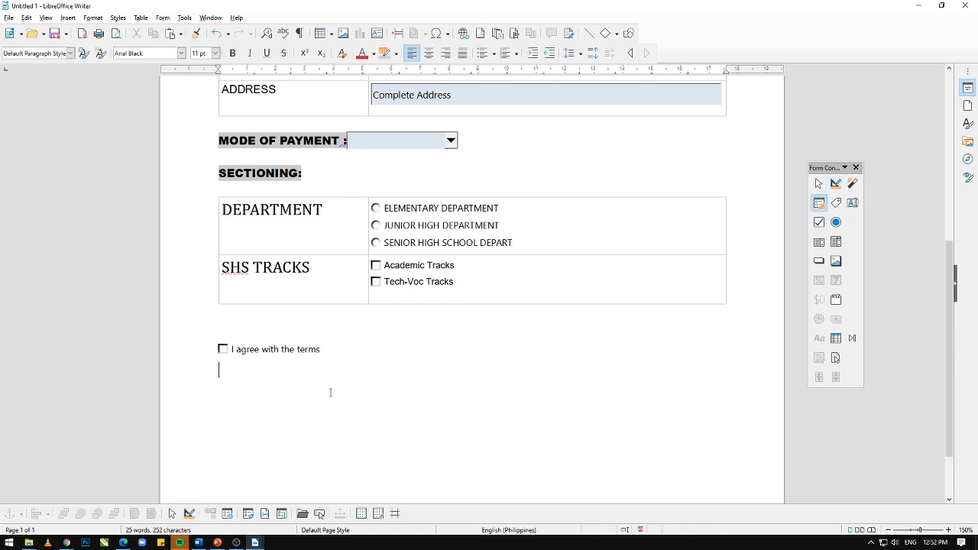
pyautogui.write('Date:')
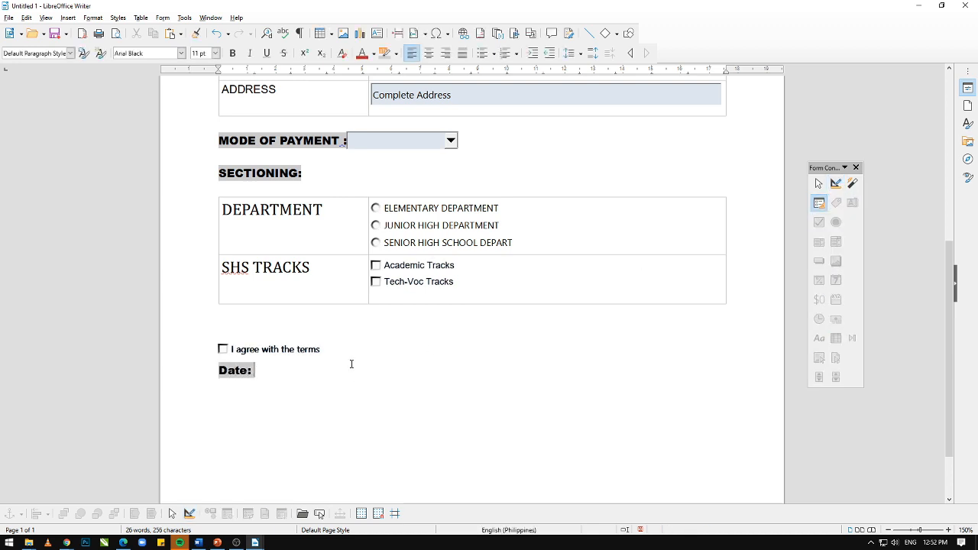
# Format the "Date:" text in Arial at 10.5 pt
pyautogui.moveTo(254, 370); pyautogui.dragTo(218, 370)
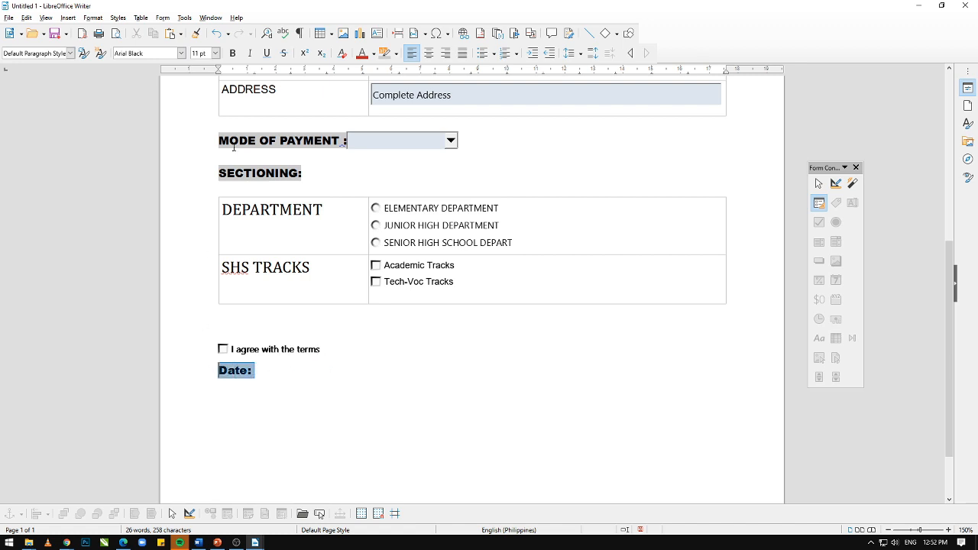
pyautogui.click(182, 53)
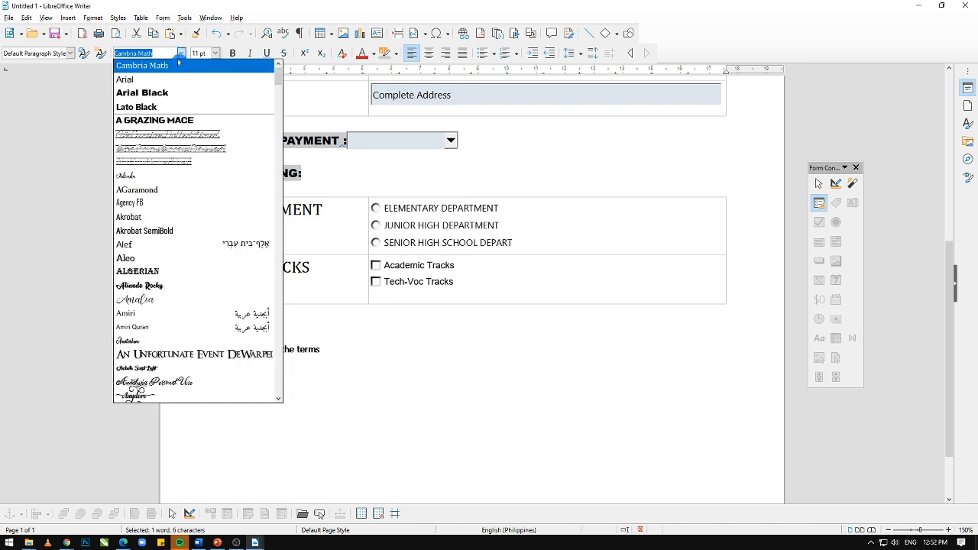
pyautogui.click(167, 80)
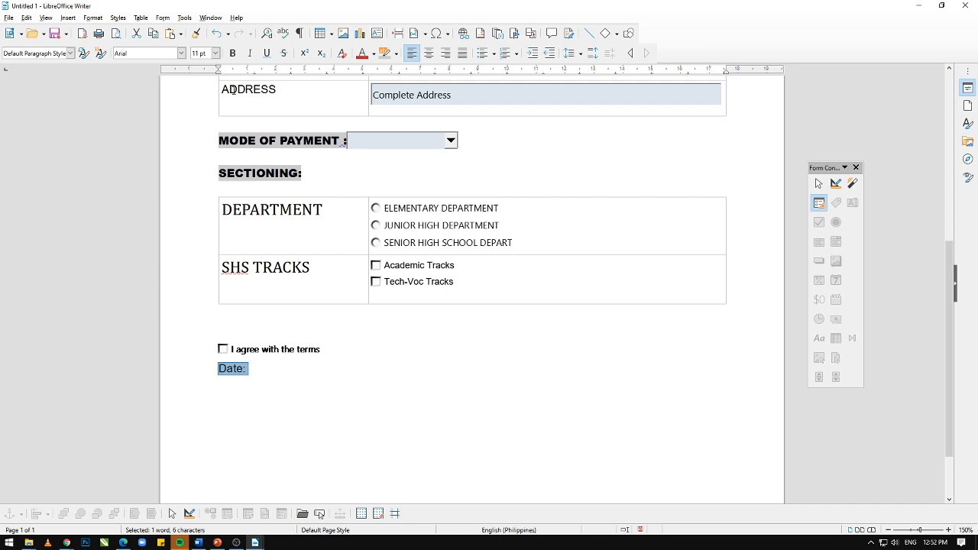
pyautogui.click(215, 53)
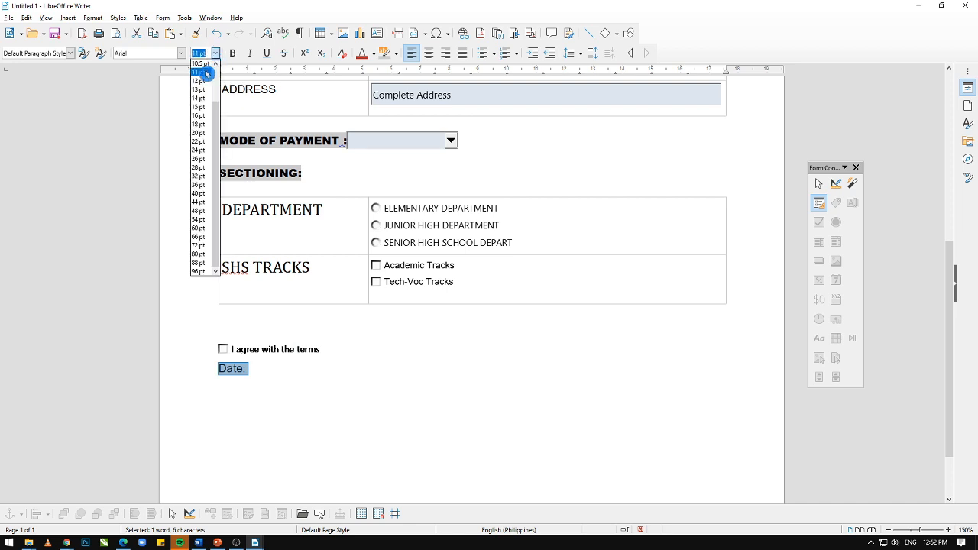
pyautogui.click(203, 64)
pyautogui.click(258, 371)
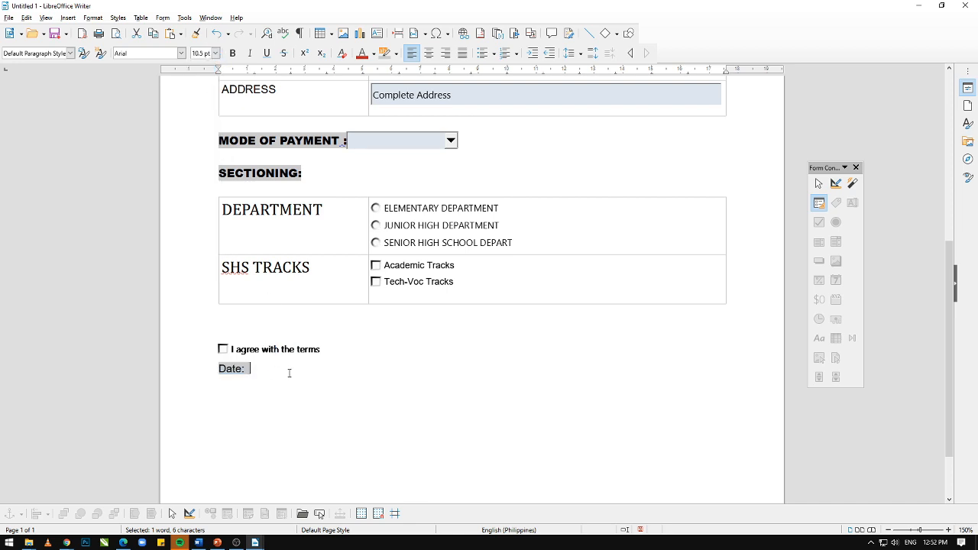
# In design mode, draw a date field about 3.16 cm wide and 0.57 cm high beside the "Date:" text
pyautogui.click(823, 205)
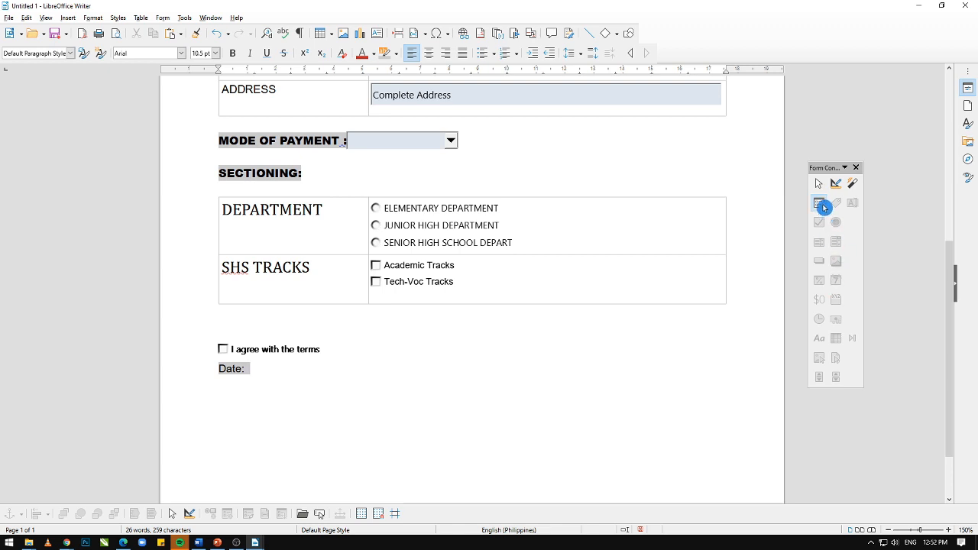
pyautogui.click(835, 183)
pyautogui.click(836, 283)
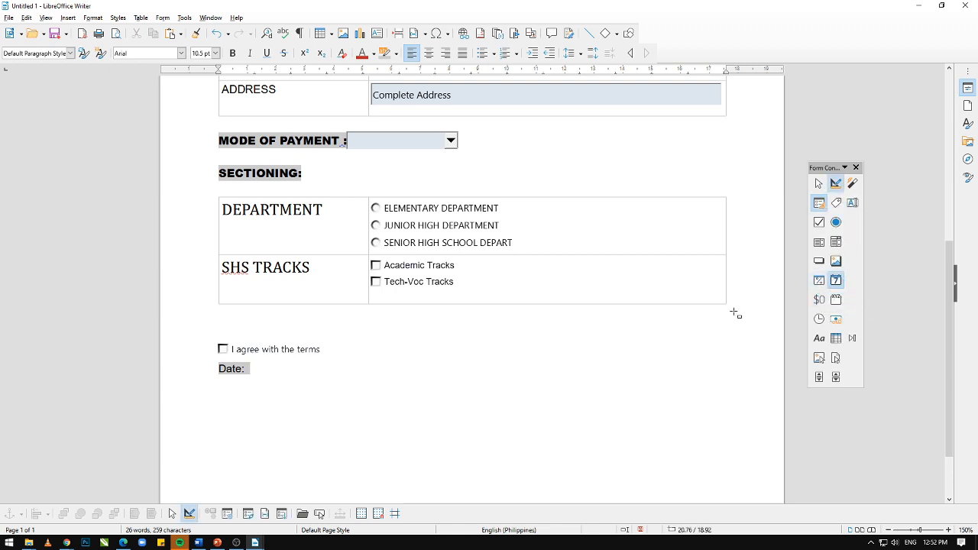
pyautogui.moveTo(257, 367)
pyautogui.mouseDown()
pyautogui.moveTo(347, 384)
pyautogui.moveTo(341, 377)
pyautogui.mouseUp()
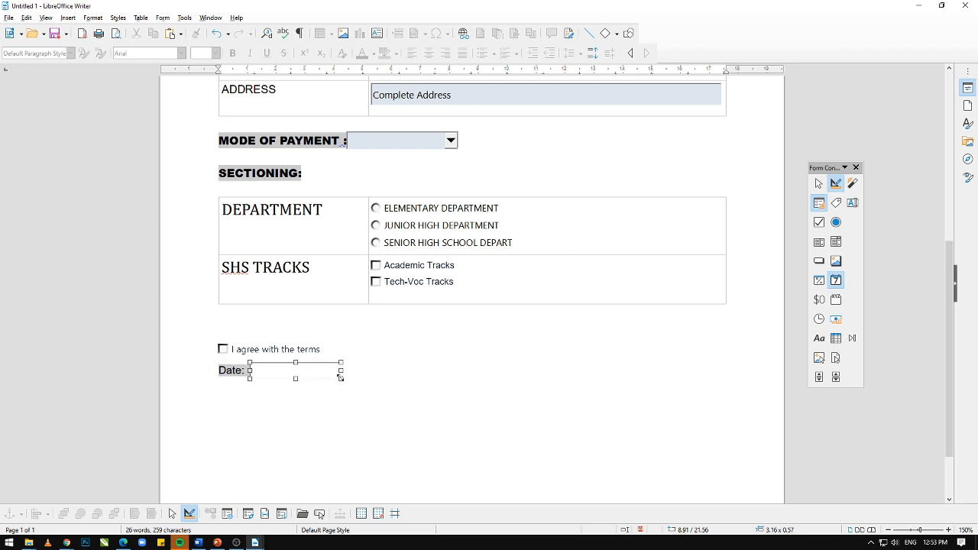
pyautogui.click(269, 371)
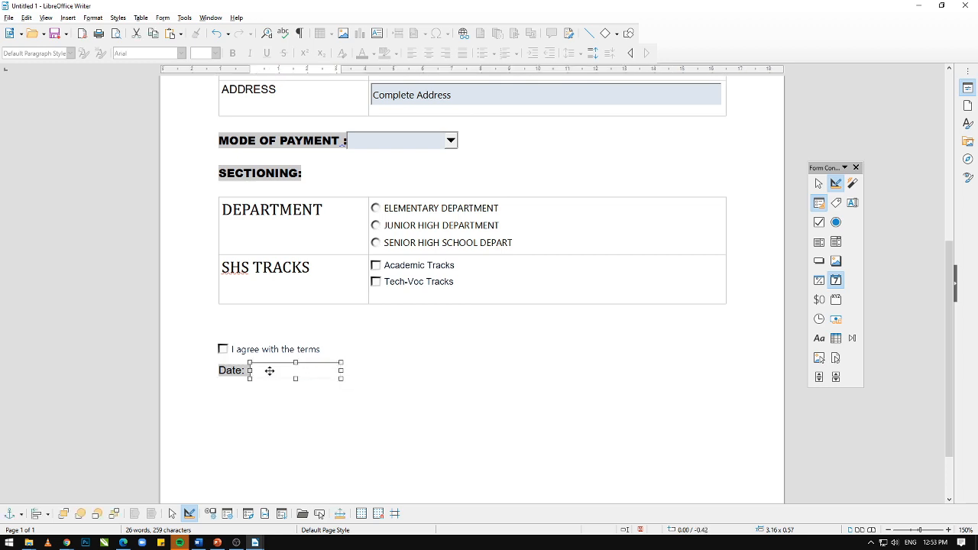
pyautogui.doubleClick(319, 373)
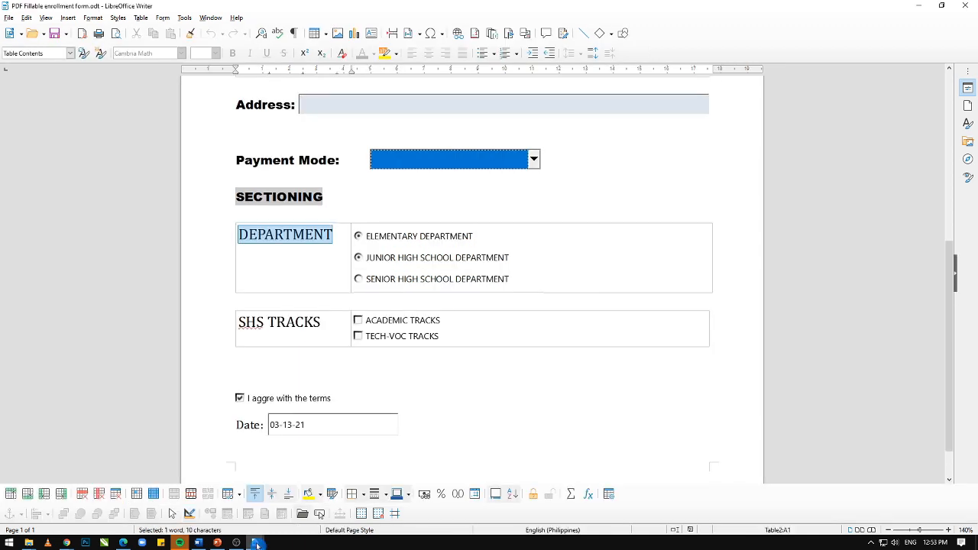
pyautogui.moveTo(256, 544)
pyautogui.click(306, 497)
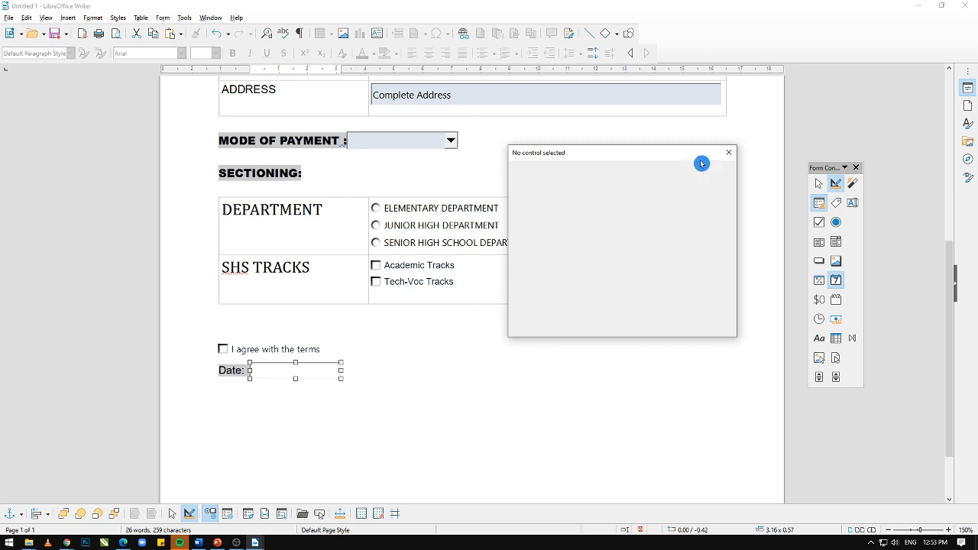
pyautogui.click(728, 152)
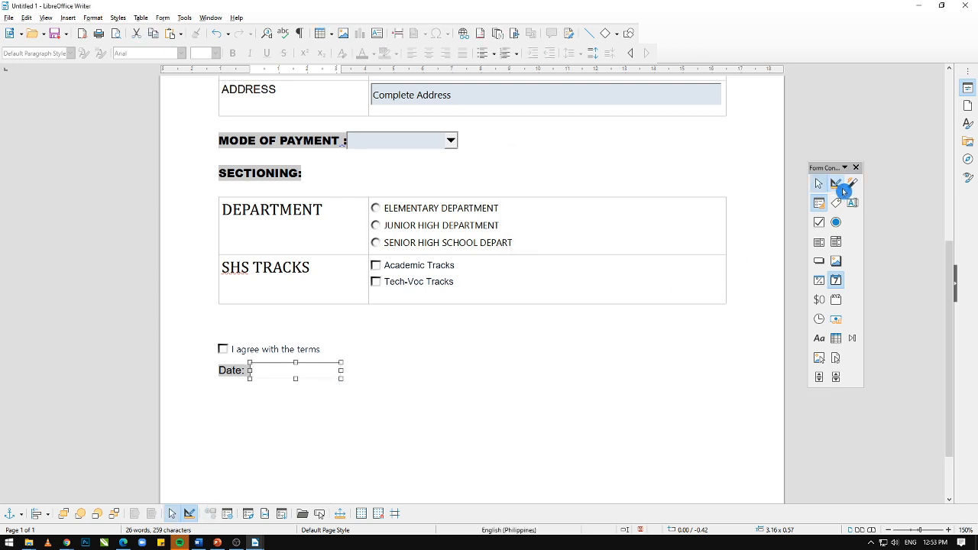
# Turn off design mode and test the date field by entering 03-15-21
pyautogui.click(836, 184)
pyautogui.click(298, 371)
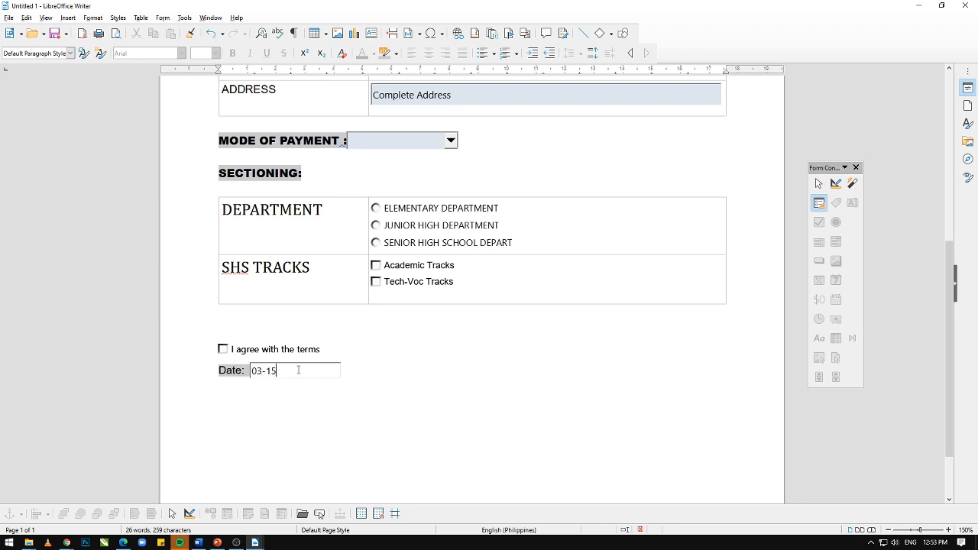
pyautogui.press('Tab')
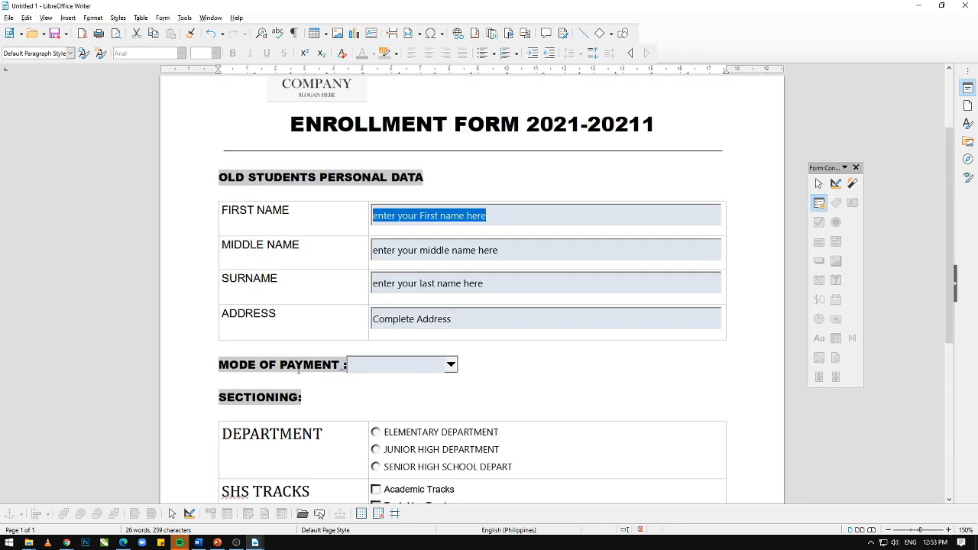
pyautogui.click(518, 354)
pyautogui.scroll(-6, 518, 354)
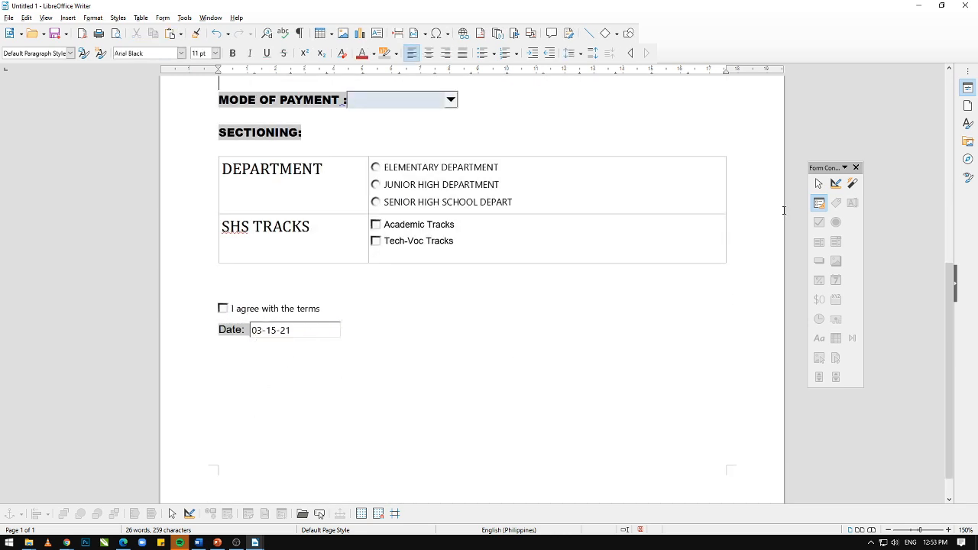
# Test the Elementary and Senior High School department option buttons with design mode off, and close the Form Controls toolbar
pyautogui.click(835, 186)
pyautogui.scroll(6, 458, 338)
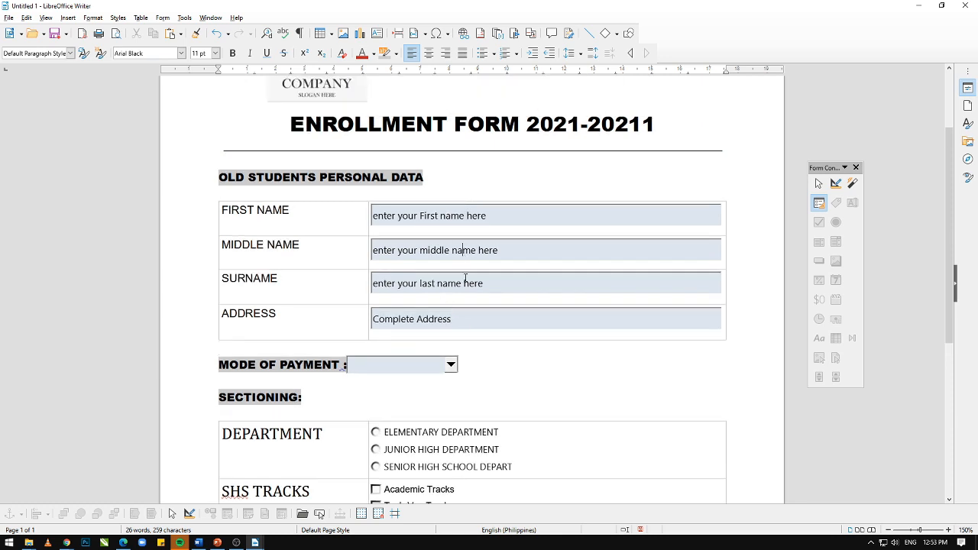
pyautogui.click(463, 284)
pyautogui.scroll(-2, 515, 347)
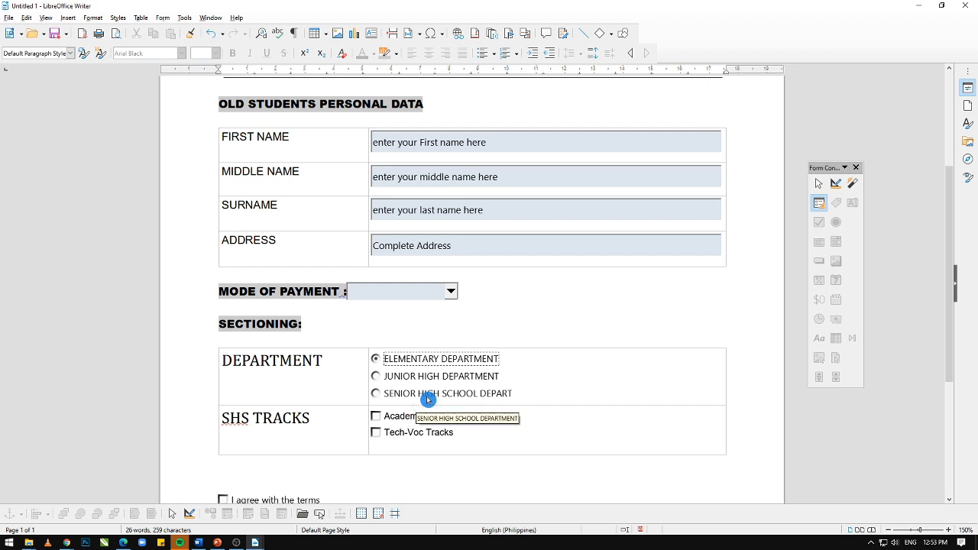
pyautogui.click(375, 394)
pyautogui.click(950, 531)
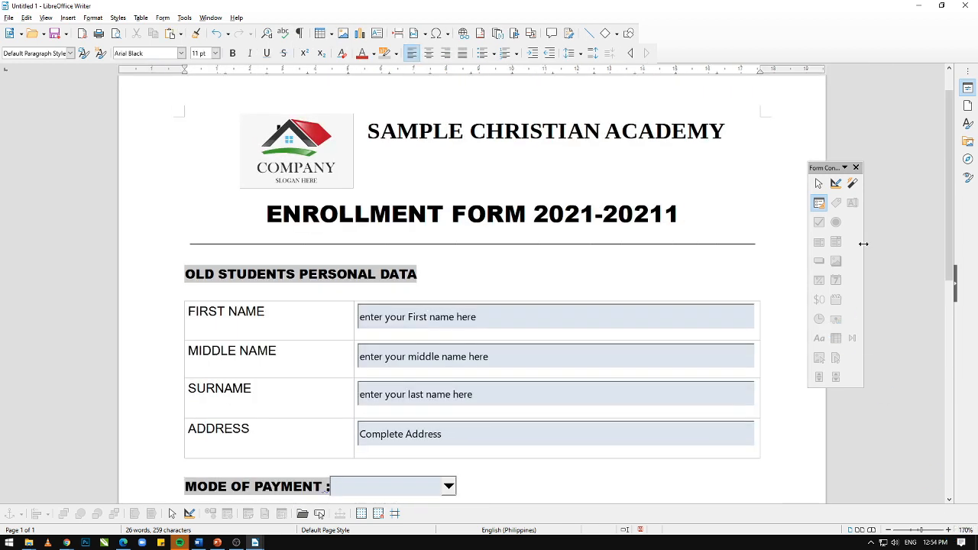
pyautogui.click(856, 167)
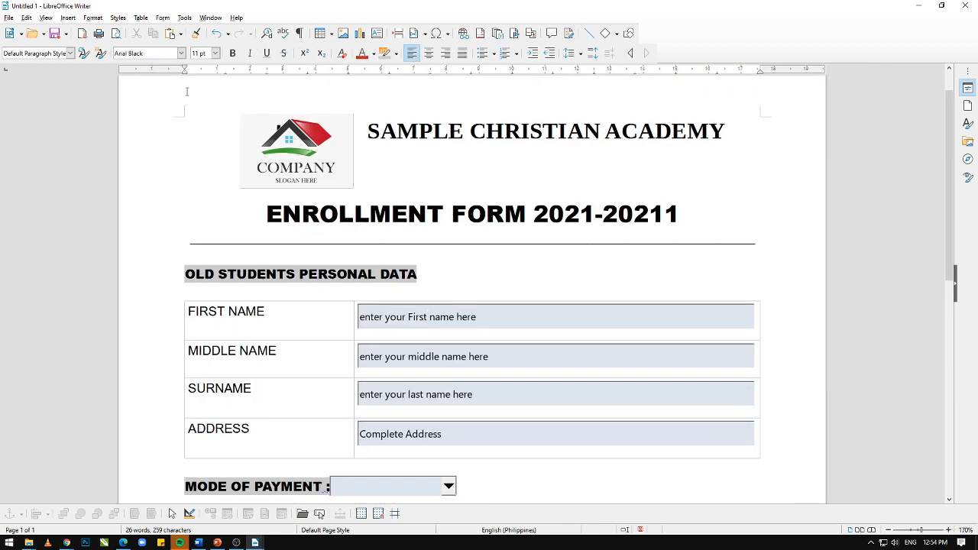
# Export the form as a PDF named "Enrollment FILLABLE form" into the folder D:\akin\channel\Fillable PDF Form
pyautogui.click(85, 36)
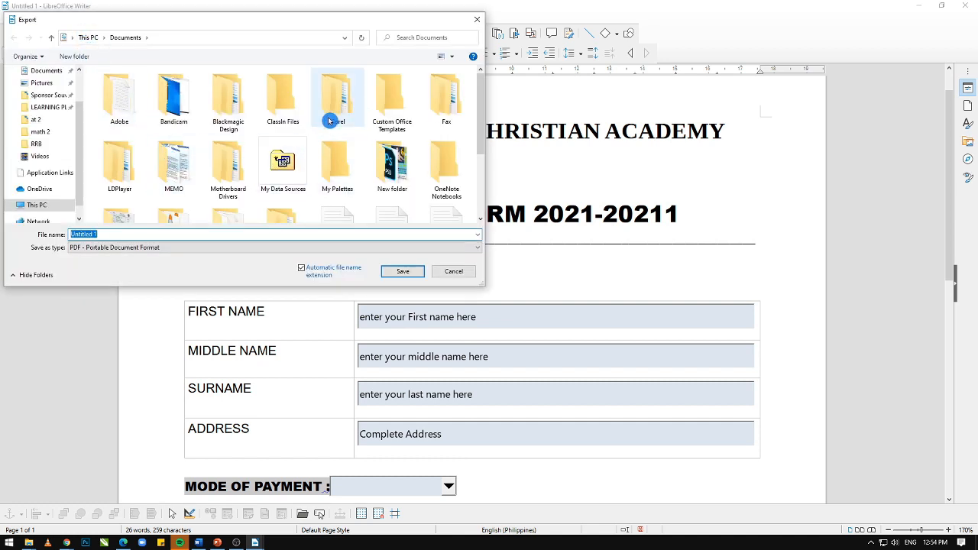
pyautogui.click(54, 205)
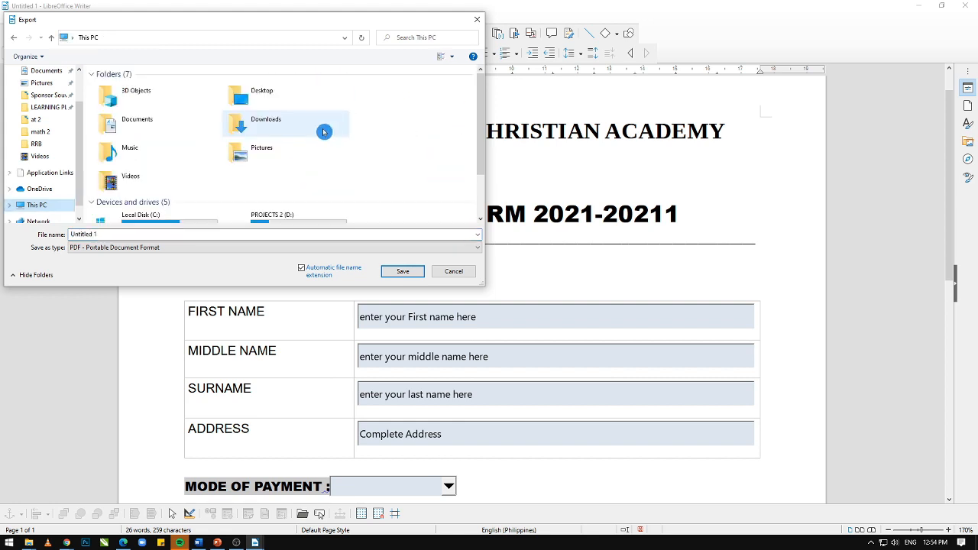
pyautogui.scroll(-1, 321, 129)
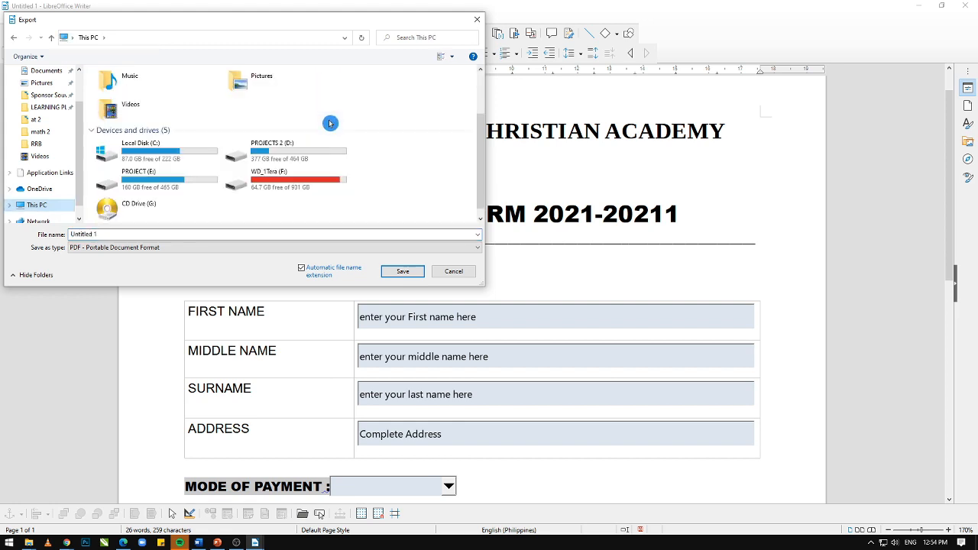
pyautogui.doubleClick(294, 144)
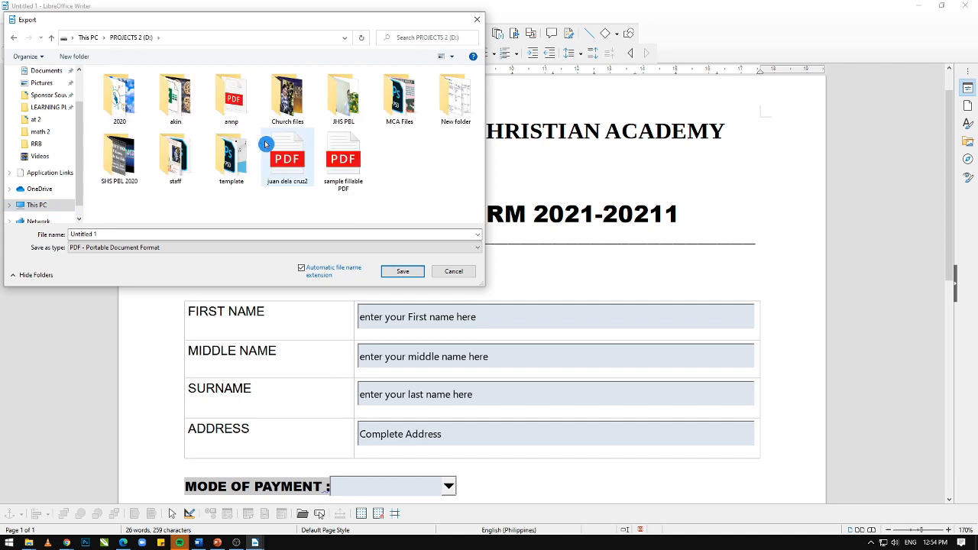
pyautogui.doubleClick(177, 97)
pyautogui.doubleClick(237, 111)
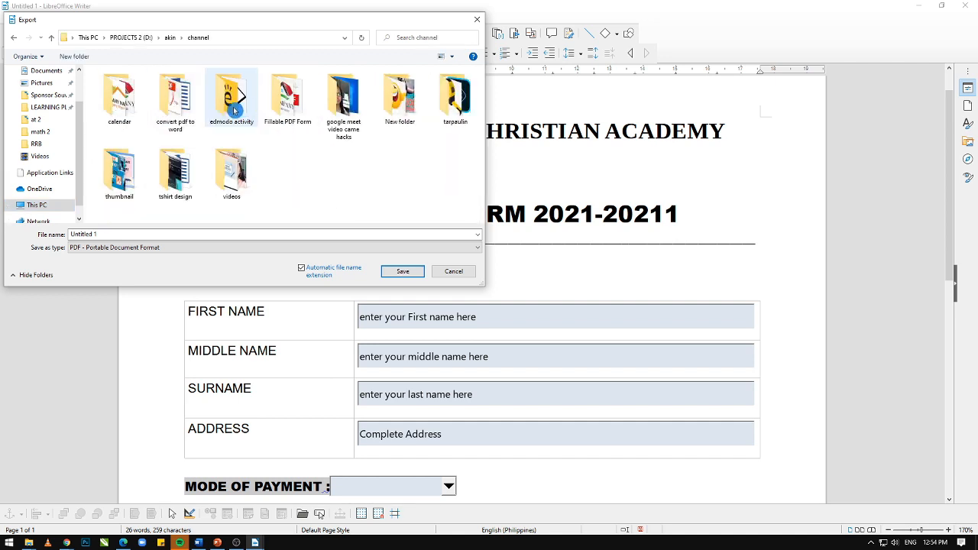
pyautogui.click(290, 107)
pyautogui.doubleClick(289, 107)
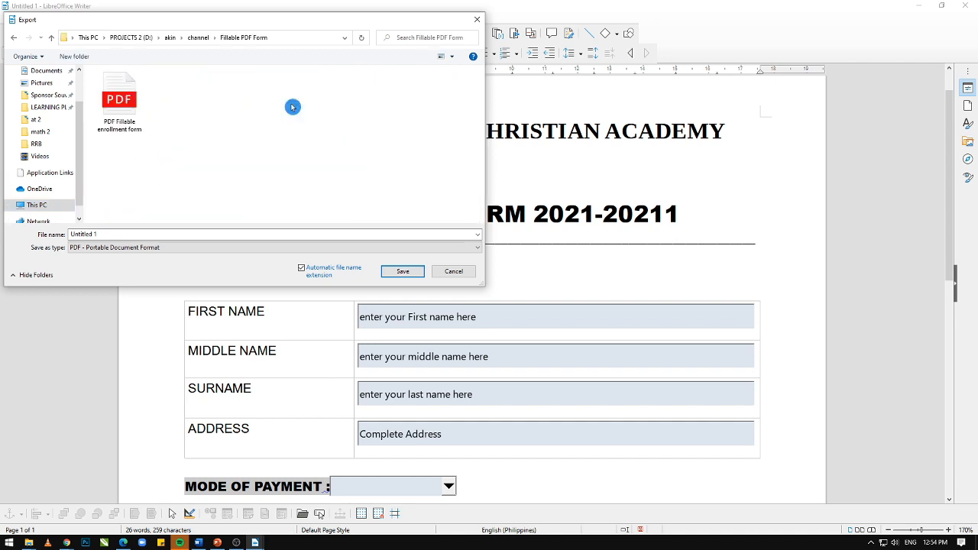
pyautogui.moveTo(71, 234); pyautogui.dragTo(120, 235)
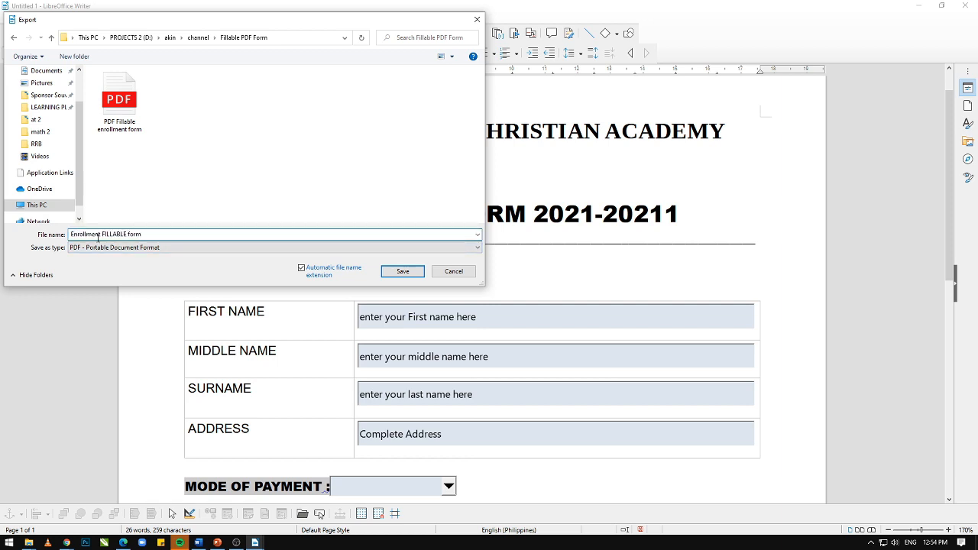
pyautogui.click(401, 273)
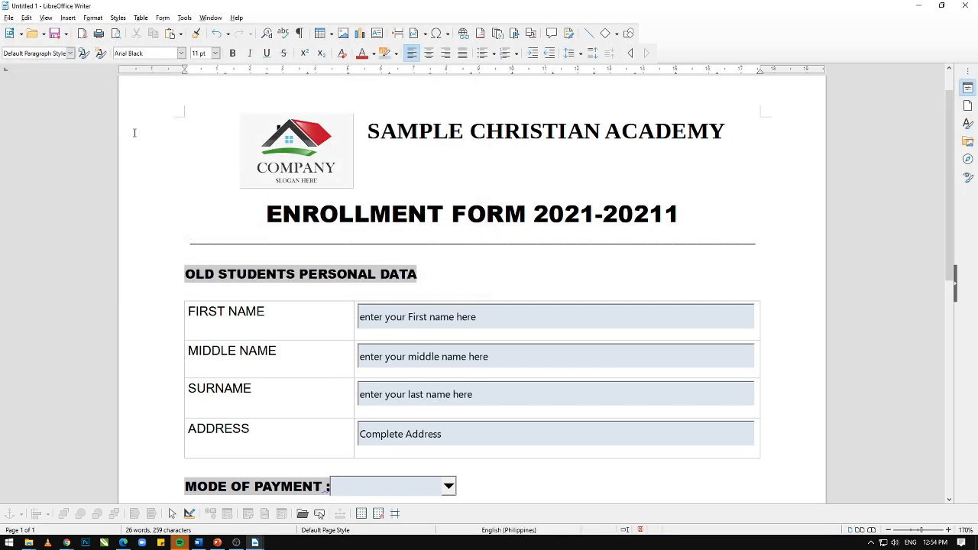
# Open the Export as PDF options for the enrollment form
pyautogui.click(9, 19)
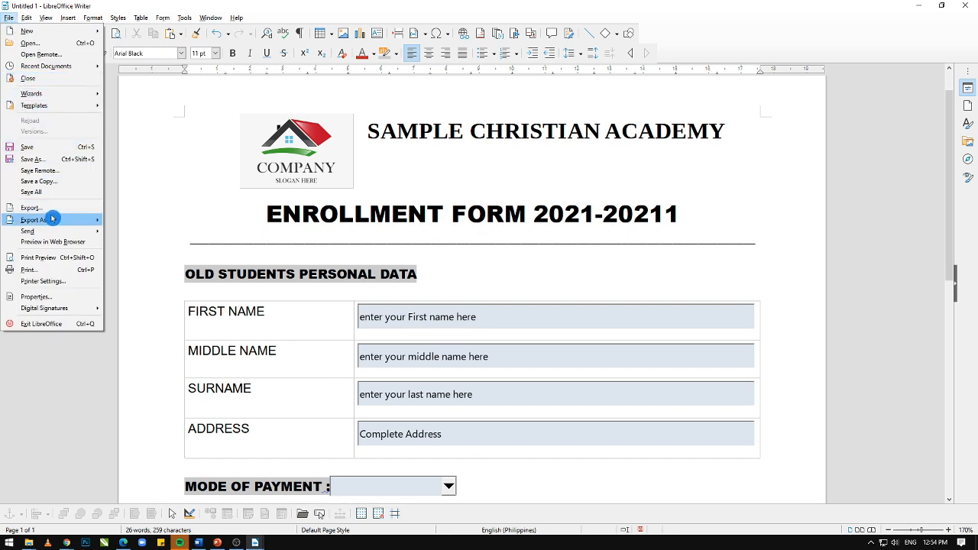
pyautogui.moveTo(52, 221)
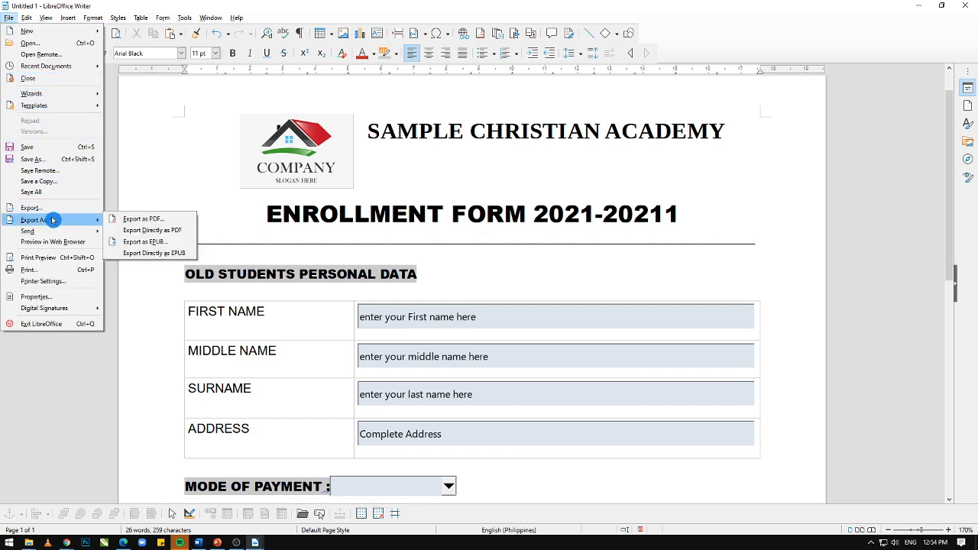
pyautogui.click(156, 220)
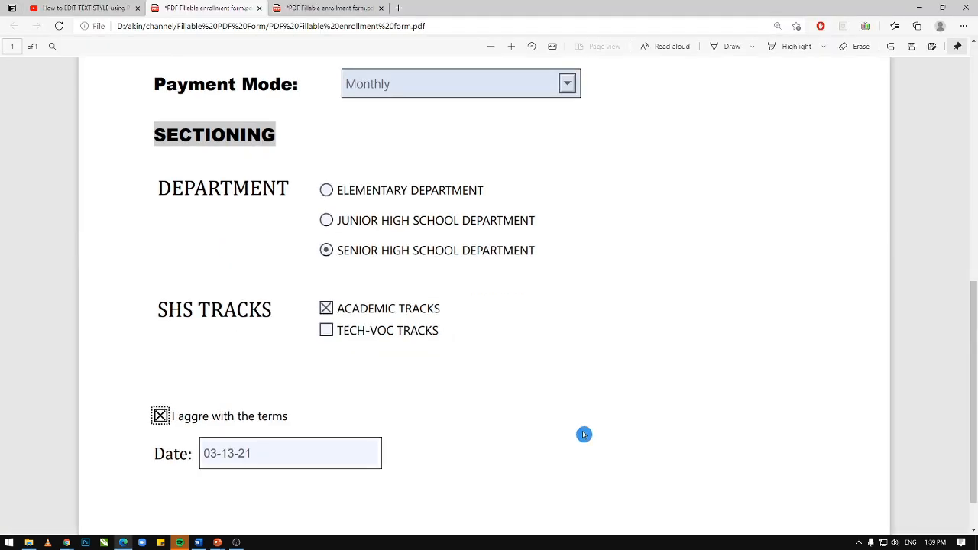
# Replace the Academic Tracks selection with Tech-Voc Tracks and set the Payment Mode to Cash
pyautogui.click(327, 309)
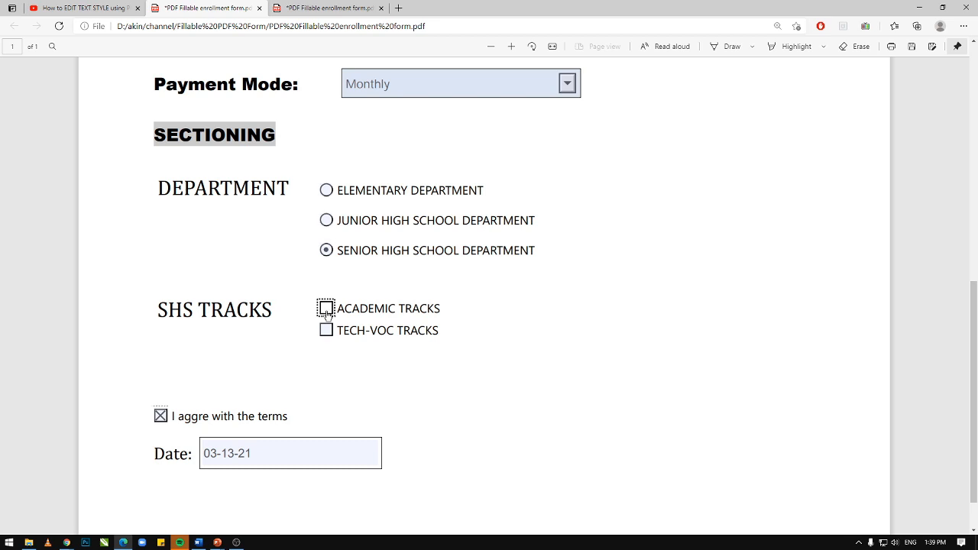
pyautogui.click(327, 331)
pyautogui.scroll(3, 382, 339)
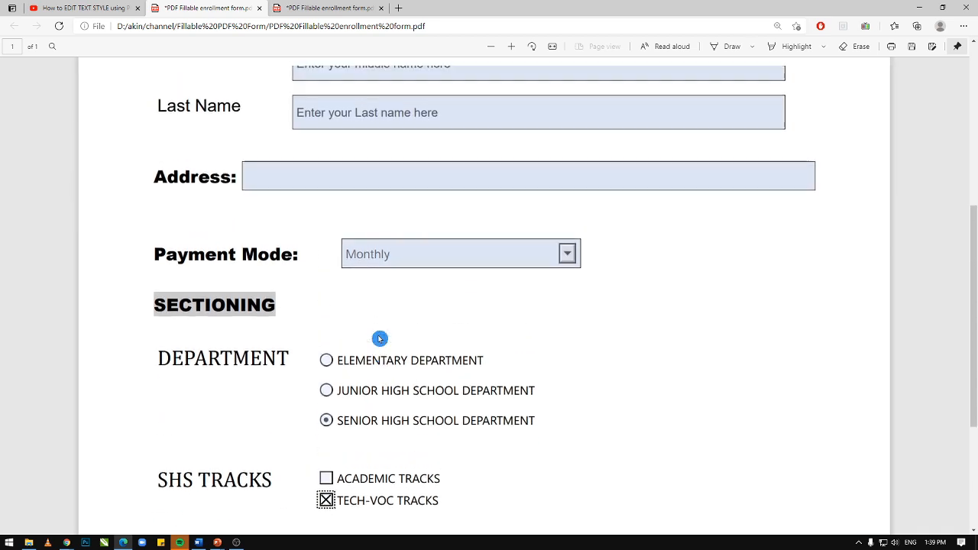
pyautogui.click(568, 310)
pyautogui.click(442, 331)
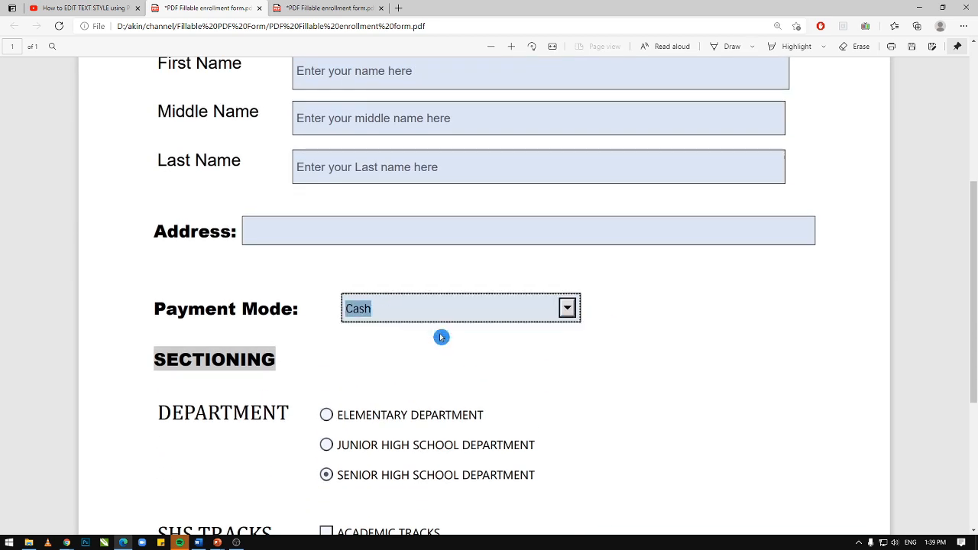
# Replace the placeholder text in the First Name field with the student's first name
pyautogui.scroll(3, 527, 344)
pyautogui.click(431, 302)
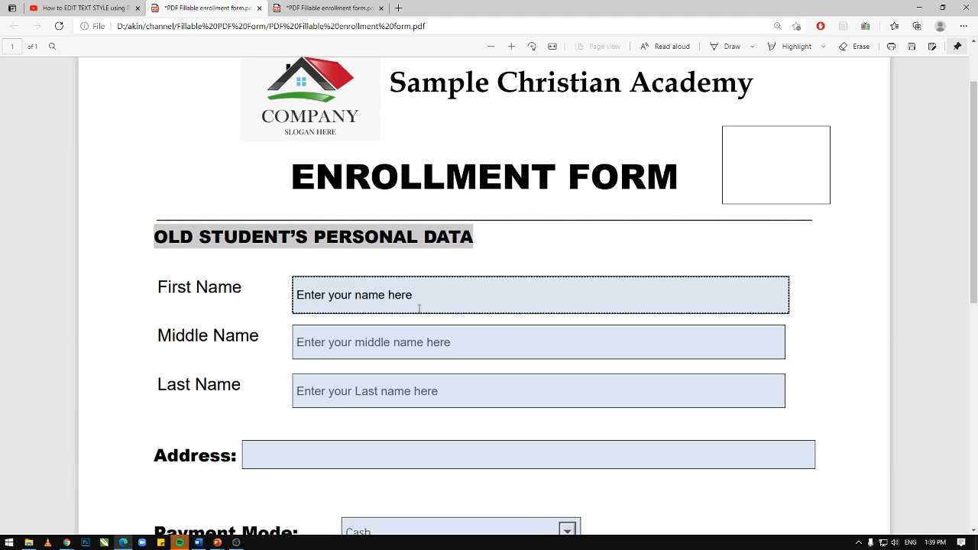
pyautogui.moveTo(419, 313); pyautogui.dragTo(255, 291)
pyautogui.press('BackSpace')
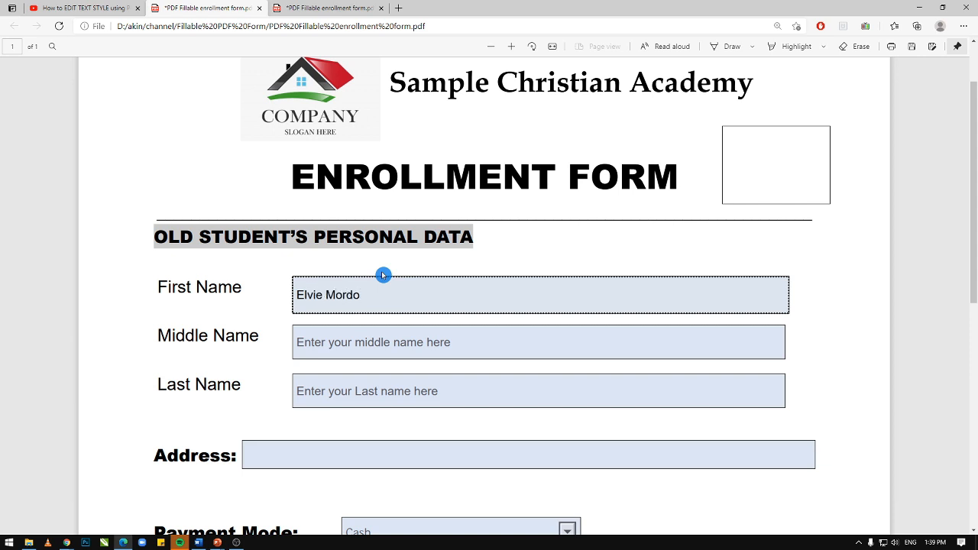
pyautogui.moveTo(370, 298); pyautogui.dragTo(290, 295)
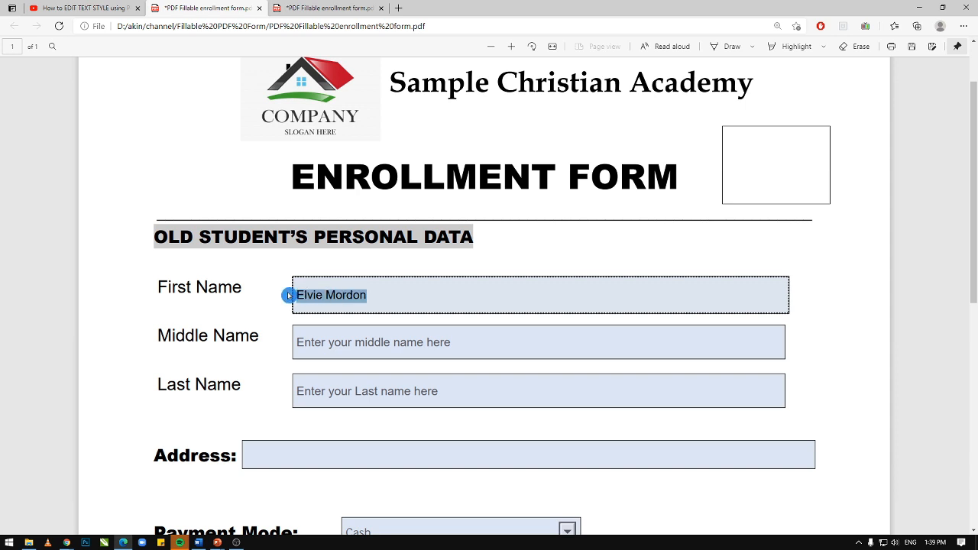
pyautogui.write('Elvie')
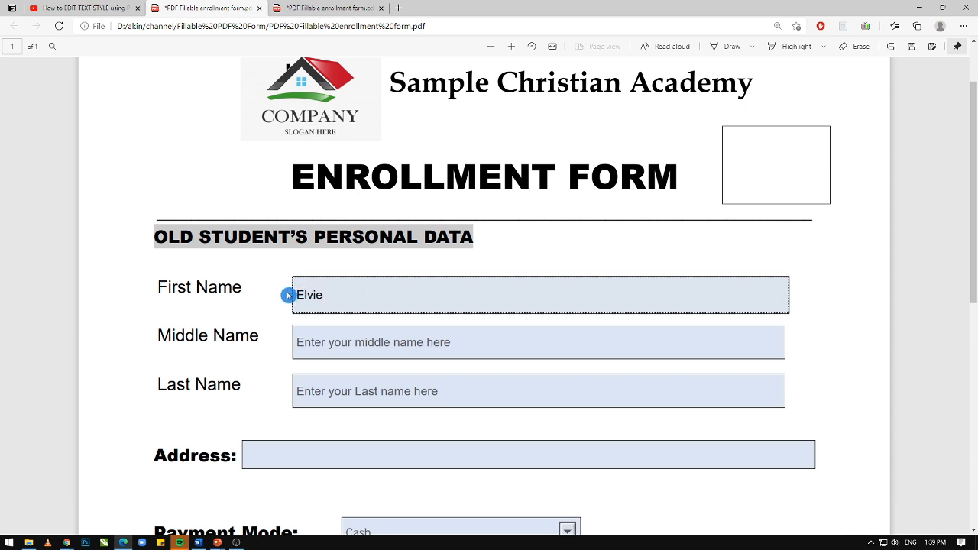
pyautogui.click(312, 342)
pyautogui.hotkey('ctrl', 'a')
pyautogui.write('Mo')
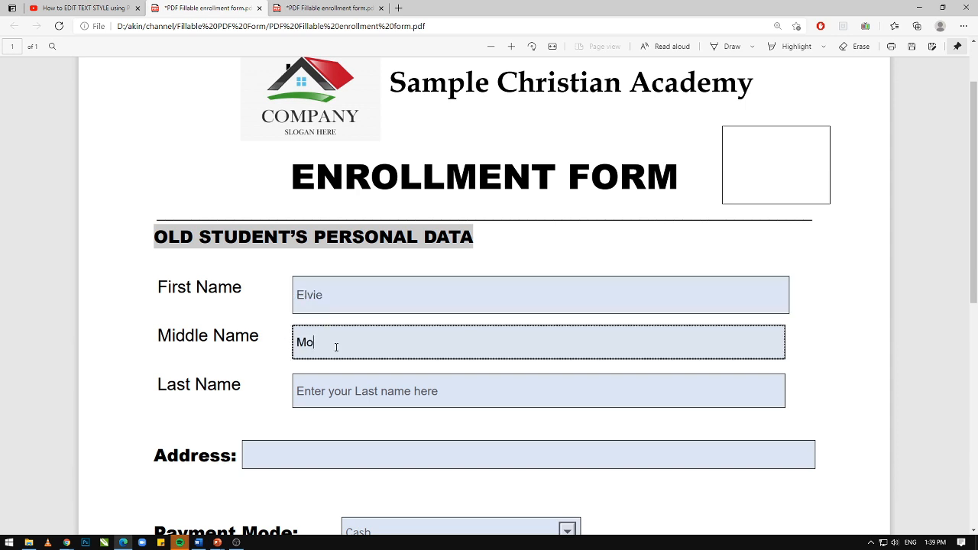
pyautogui.click(353, 393)
pyautogui.hotkey('ctrl', 'a')
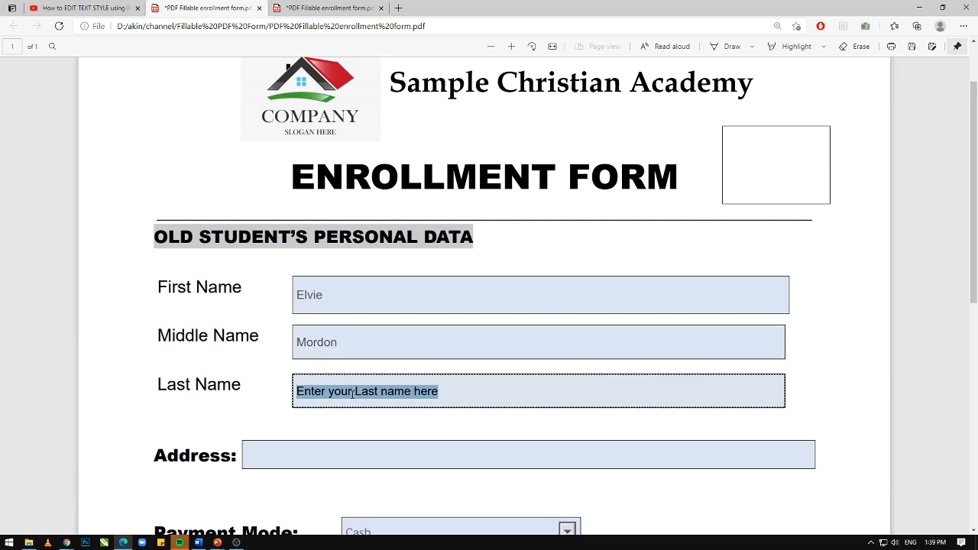
# Enter the student's middle name and last name in their fields, replacing the existing text
pyautogui.click(363, 338)
pyautogui.hotkey('ctrl', 'a')
pyautogui.press('BackSpace')
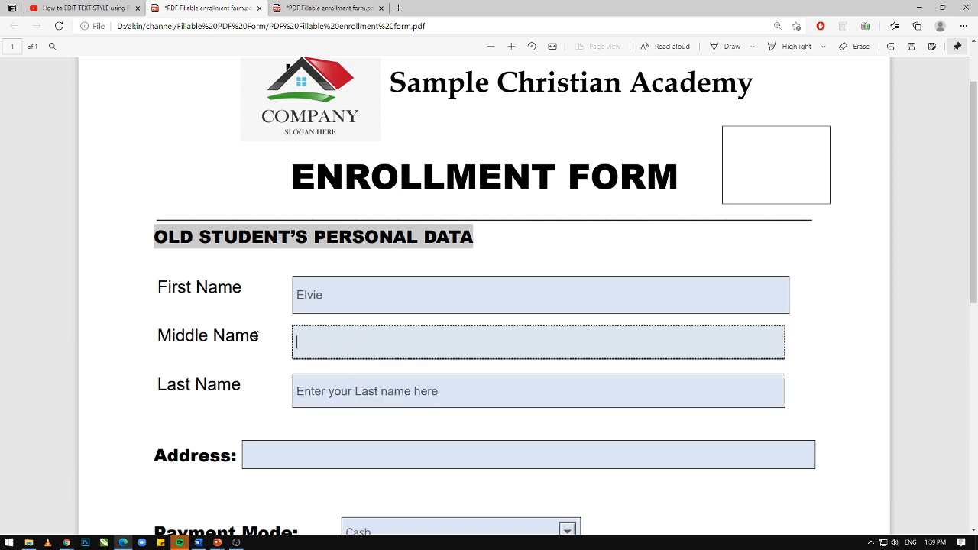
pyautogui.click(339, 392)
pyautogui.hotkey('ctrl', 'a')
pyautogui.write('m')
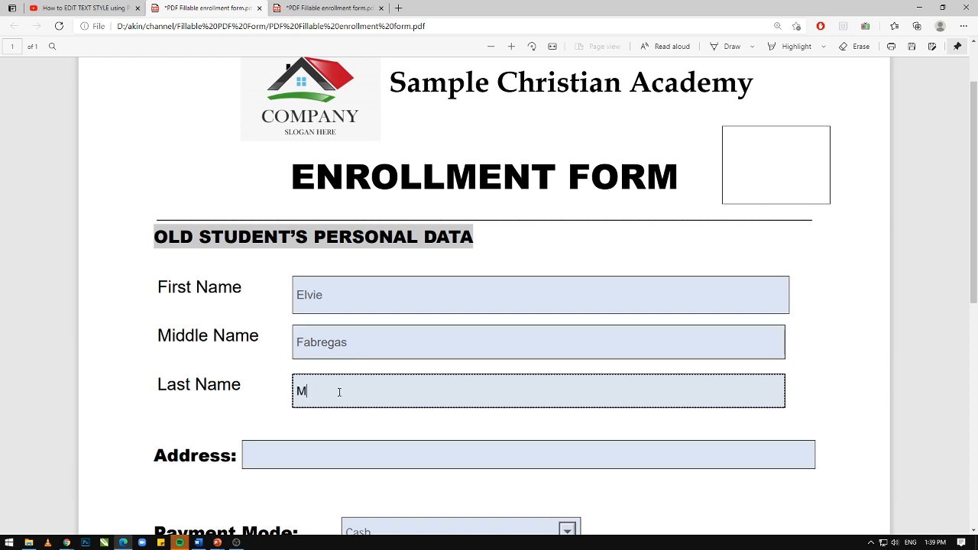
# Fill in the Address field with the student's address
pyautogui.click(317, 458)
pyautogui.scroll(-2, 327, 446)
pyautogui.scroll(2, 327, 446)
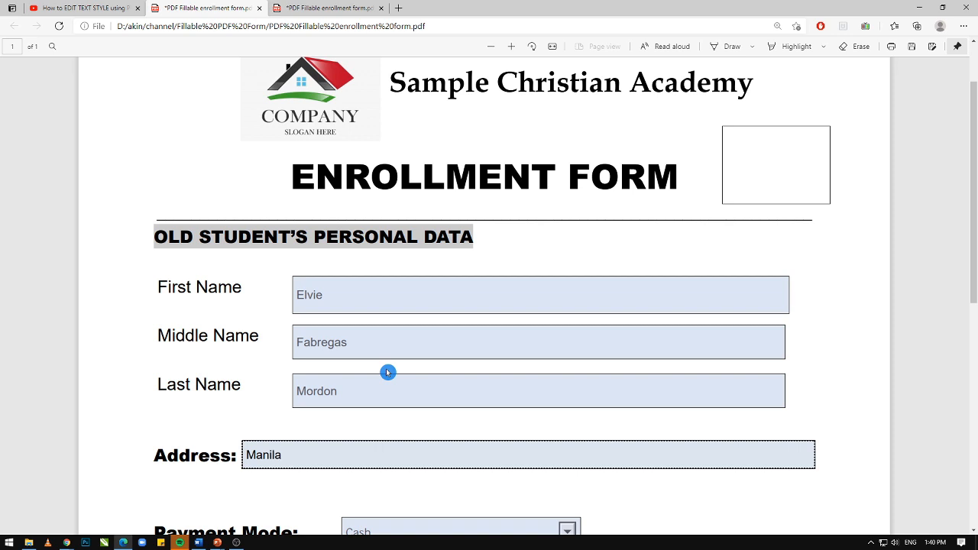
pyautogui.scroll(-1, 400, 418)
pyautogui.write('Sampaloc,')
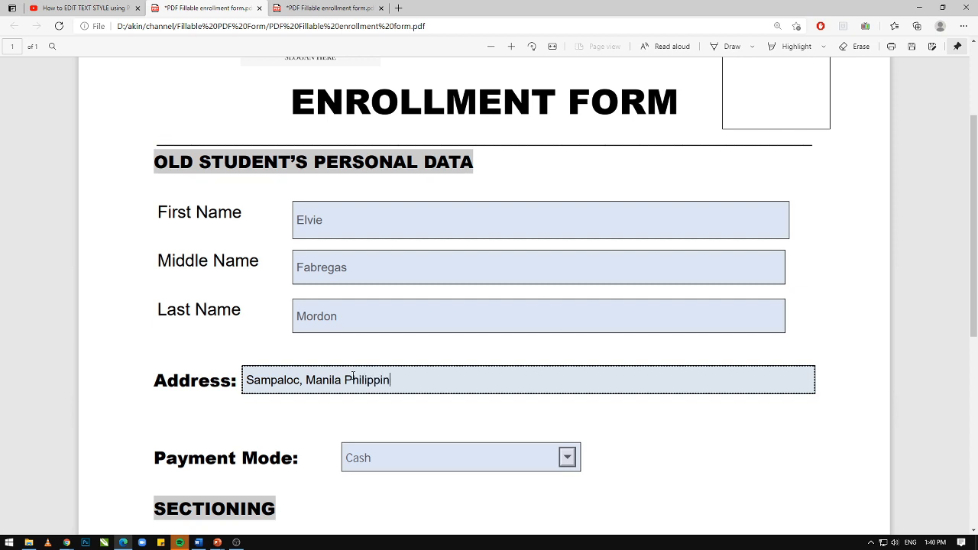
# Set the enrollment form's Payment Mode to Monthly
pyautogui.click(566, 457)
pyautogui.scroll(-1, 400, 441)
pyautogui.click(400, 419)
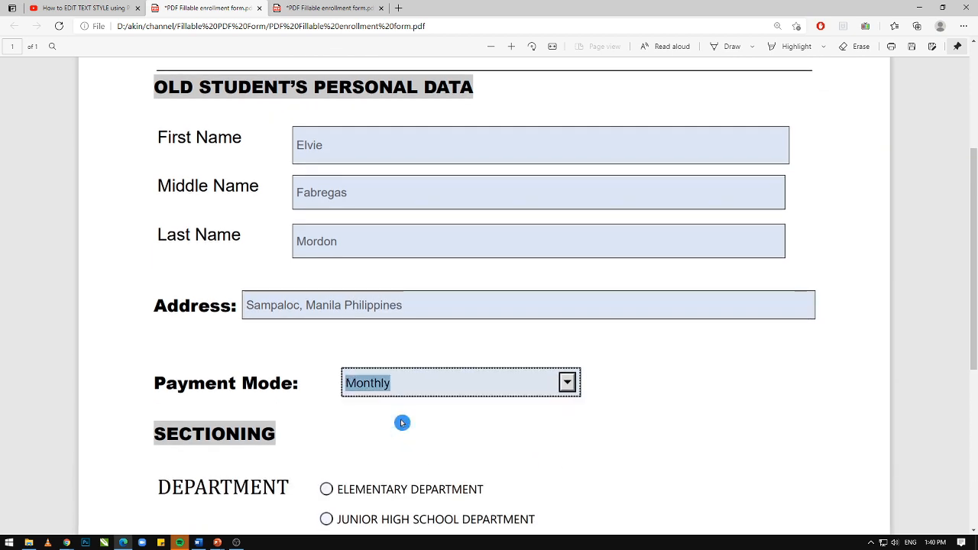
# Test the Junior High School and Elementary option buttons, finishing with Senior High School Department selected
pyautogui.scroll(-2, 424, 425)
pyautogui.click(327, 372)
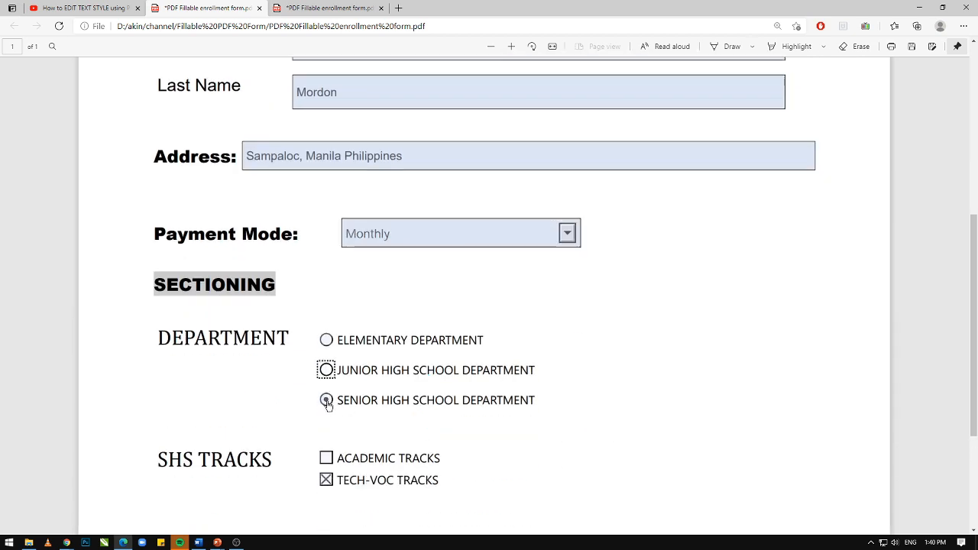
pyautogui.doubleClick(327, 372)
pyautogui.click(324, 388)
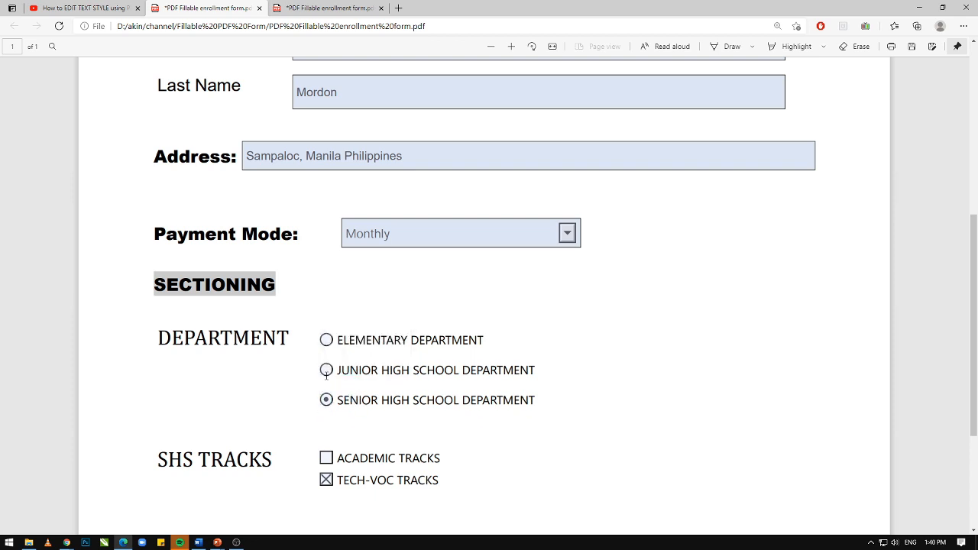
pyautogui.doubleClick(327, 372)
pyautogui.click(327, 340)
pyautogui.click(327, 403)
# Check Academic Tracks and uncheck Tech-Voc Tracks under SHS Tracks
pyautogui.scroll(-1, 330, 419)
pyautogui.click(327, 384)
pyautogui.click(326, 405)
# Test the terms agreement check box, clear the Date field and review the filled-in enrollment form
pyautogui.scroll(-2, 345, 451)
pyautogui.click(160, 365)
pyautogui.moveTo(217, 401); pyautogui.dragTo(272, 409)
pyautogui.press('BackSpace')
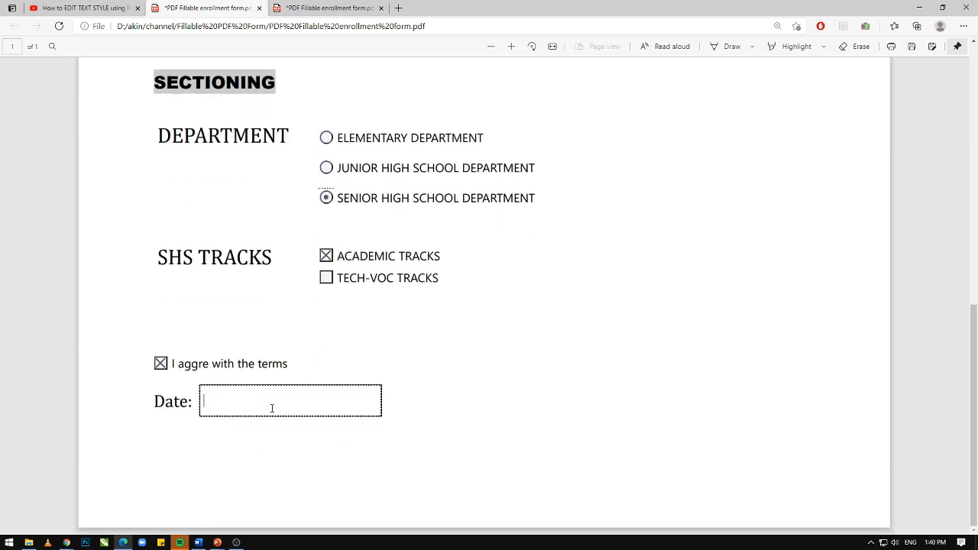
pyautogui.click(572, 365)
pyautogui.click(358, 402)
pyautogui.click(500, 393)
pyautogui.scroll(7, 499, 393)
pyautogui.scroll(-2, 550, 375)
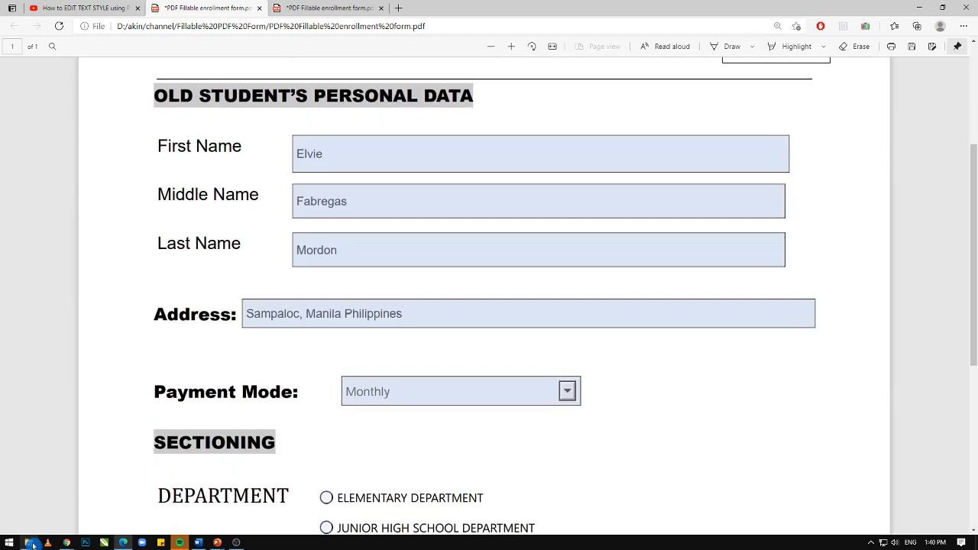
# Show the Fillable PDF Form folder, then start LibreOffice Writer and open the recent document PDF Fillable Form_cookie.odt
pyautogui.click(33, 545)
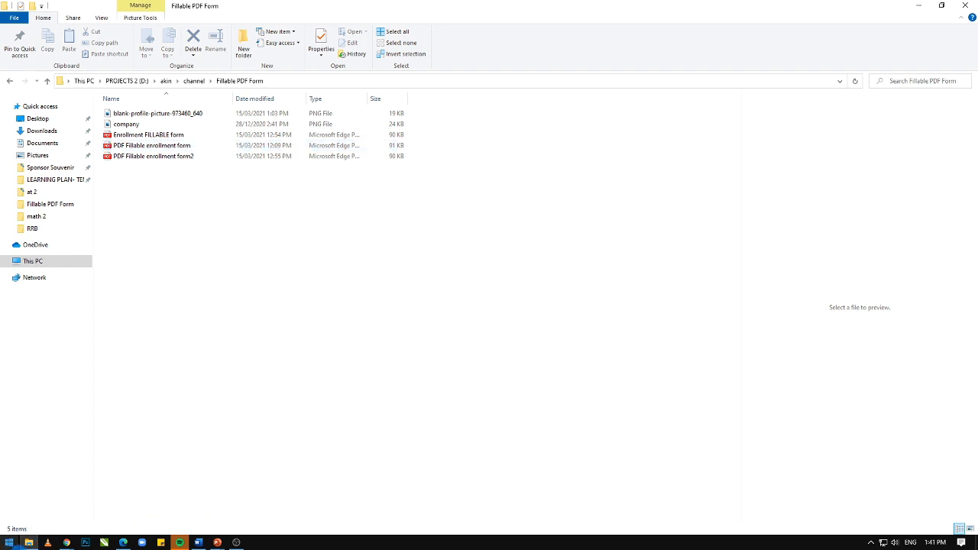
pyautogui.click(8, 542)
pyautogui.click(99, 280)
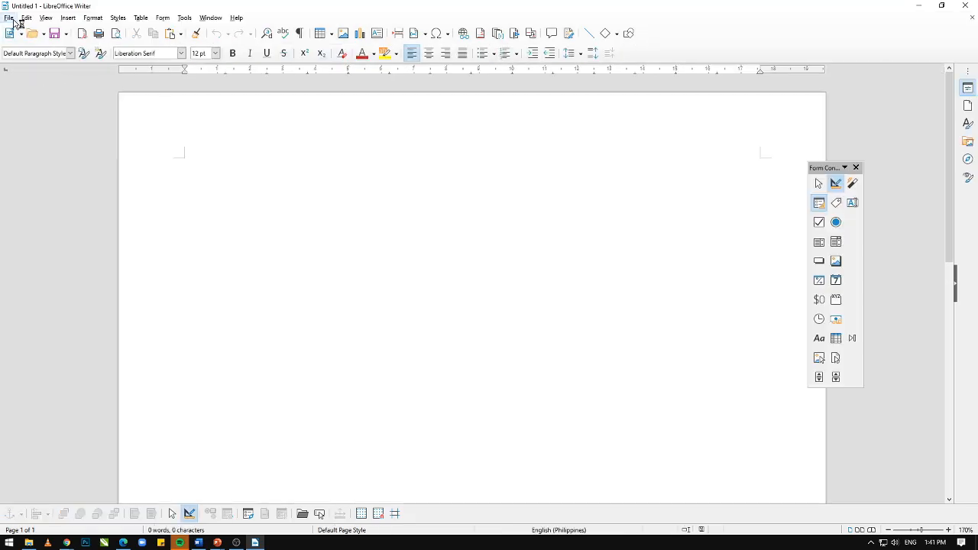
pyautogui.click(9, 18)
pyautogui.moveTo(67, 65)
pyautogui.click(194, 85)
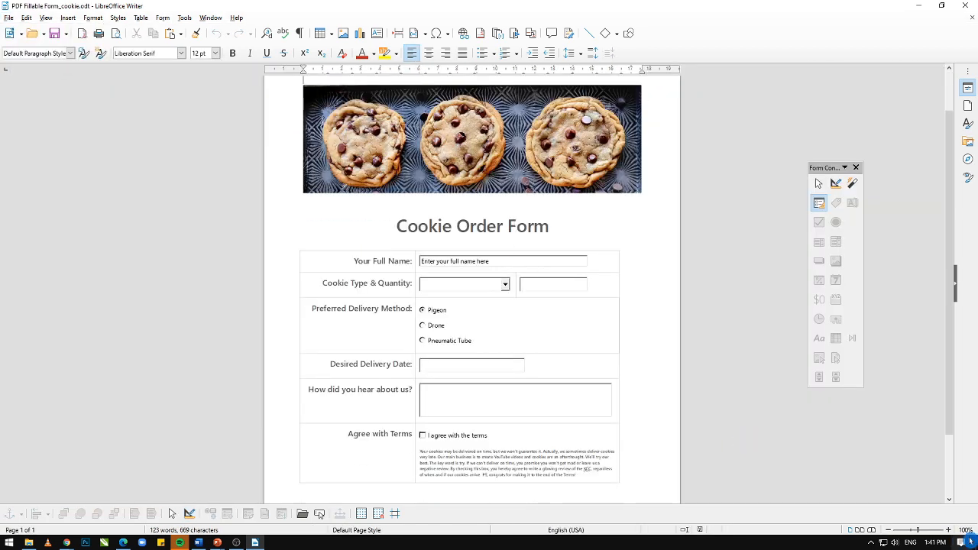
# Export the cookie order form as the PDF "PDF Fillable Form_cookie" into the Fillable PDF Form folder, and close Writer
pyautogui.click(948, 530)
pyautogui.scroll(-5, 553, 372)
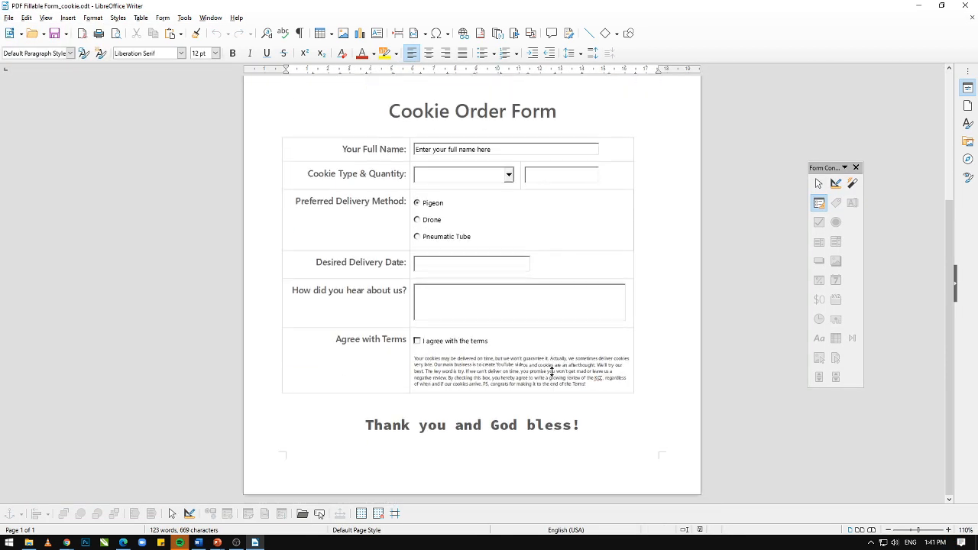
pyautogui.scroll(3, 553, 373)
pyautogui.click(81, 32)
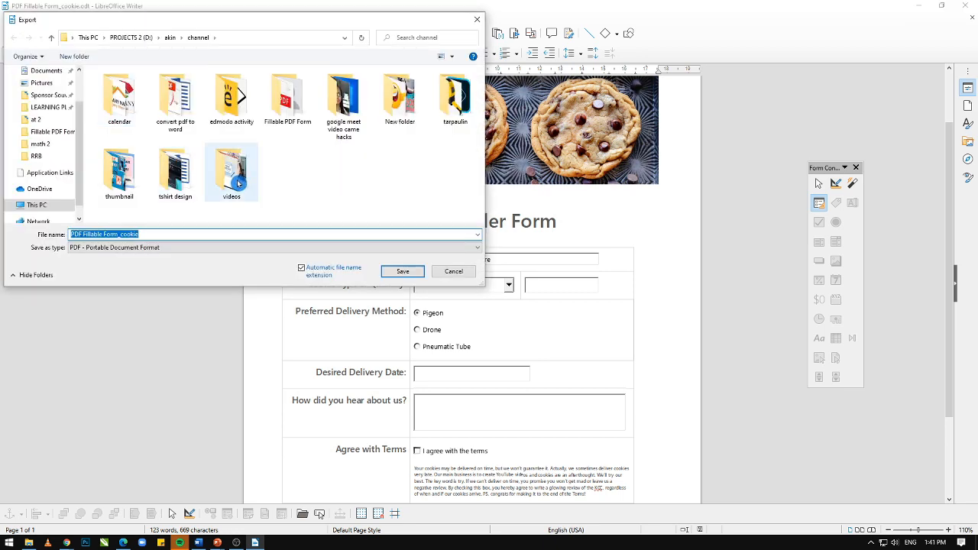
pyautogui.doubleClick(287, 98)
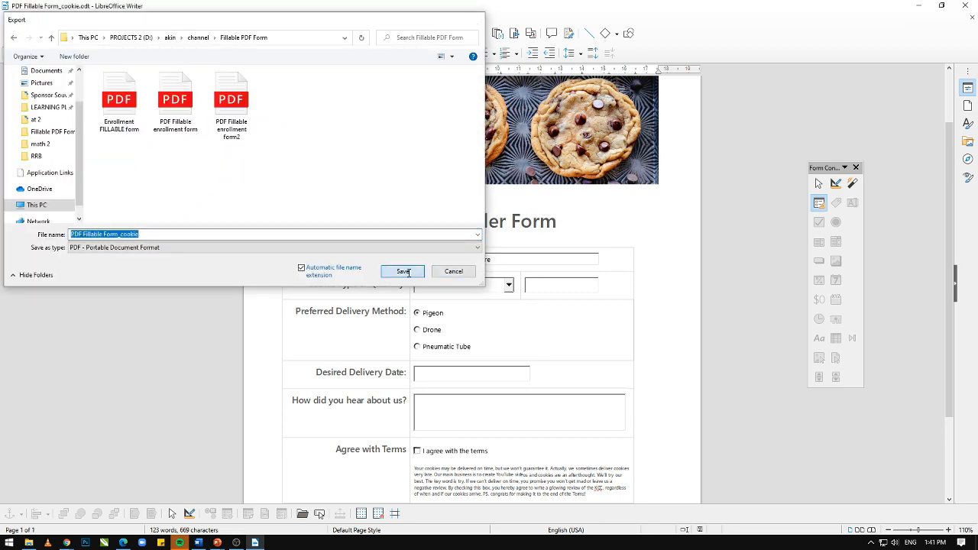
pyautogui.click(405, 272)
pyautogui.click(965, 5)
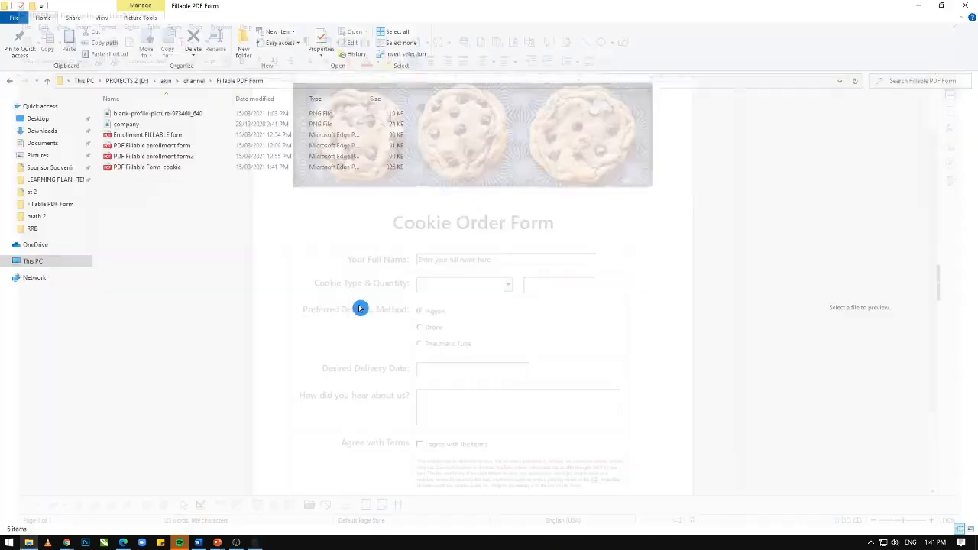
# Open the exported PDF Fillable Form_cookie from the folder in the browser and look at its cookie type list
pyautogui.doubleClick(180, 167)
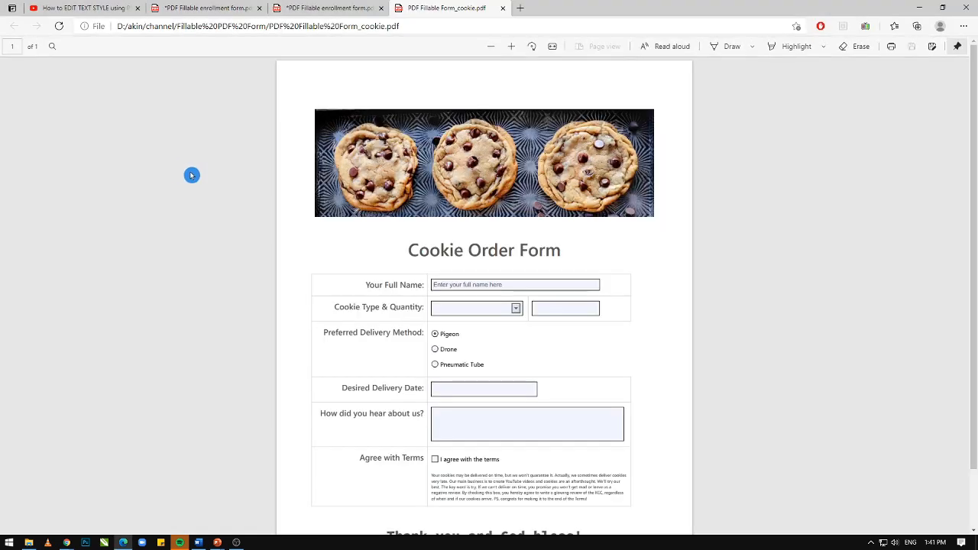
pyautogui.scroll(-3, 551, 294)
pyautogui.click(517, 242)
pyautogui.click(576, 286)
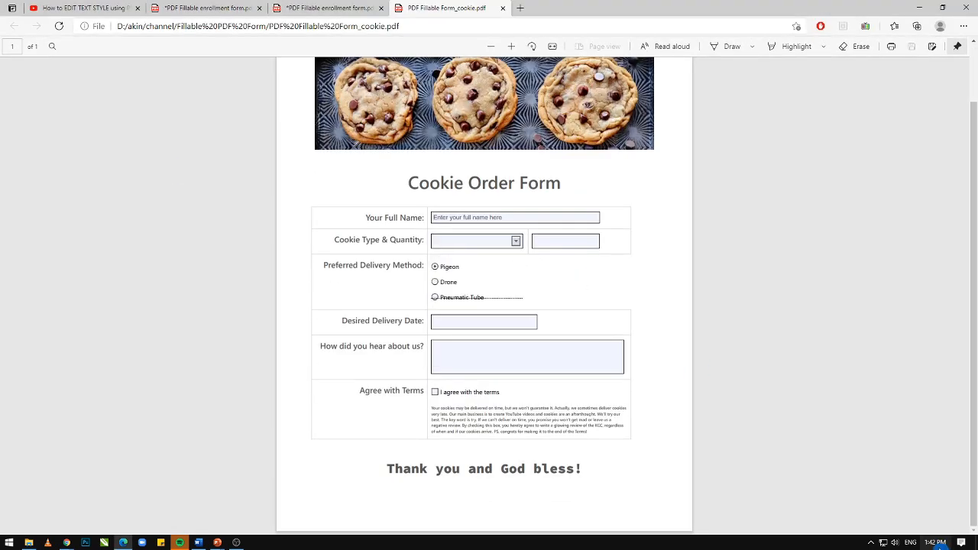
pyautogui.scroll(2, 882, 438)
pyautogui.scroll(1, 557, 189)
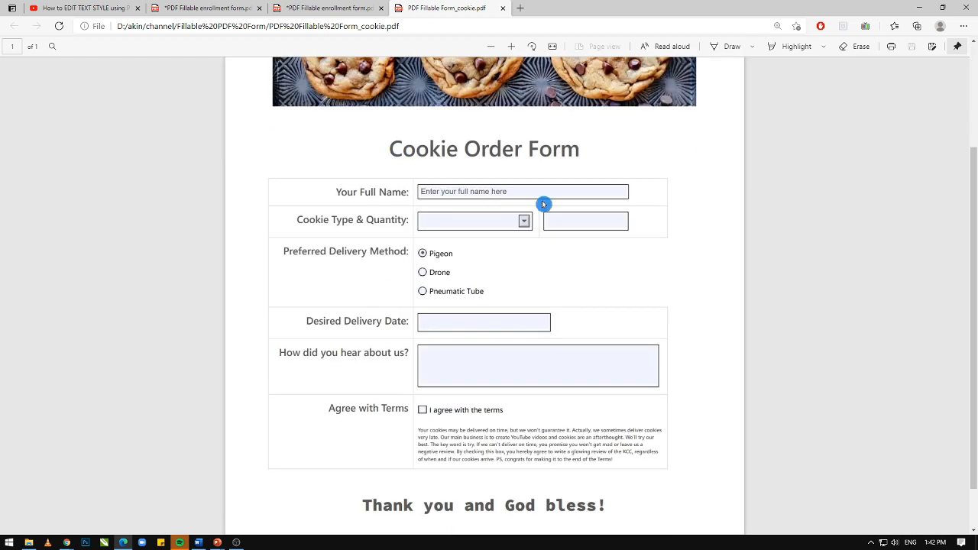
# Test the cookie type list, choose Drone delivery, agree to the terms, and close the cookie order form
pyautogui.click(524, 221)
pyautogui.click(519, 293)
pyautogui.click(424, 275)
pyautogui.scroll(-1, 428, 275)
pyautogui.click(485, 319)
pyautogui.click(423, 356)
pyautogui.scroll(1, 703, 376)
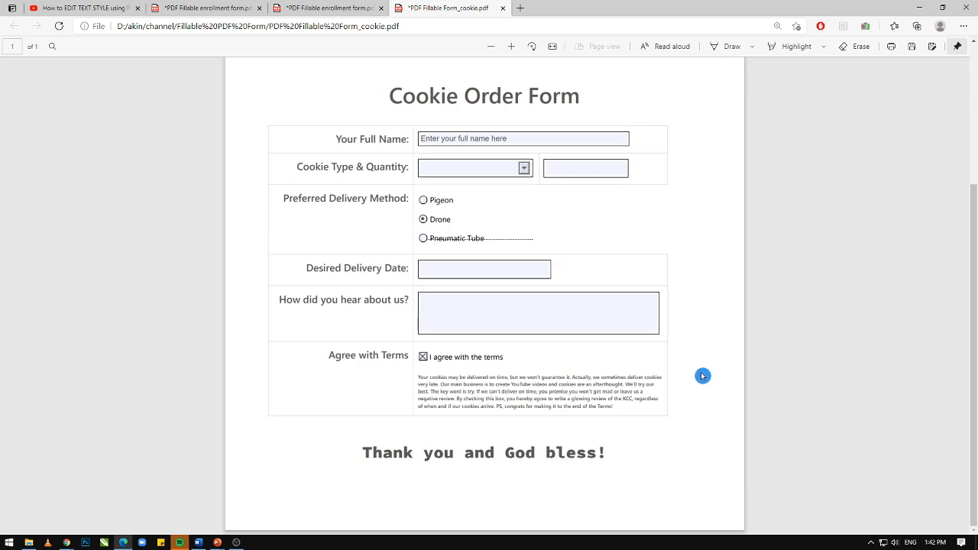
pyautogui.click(504, 9)
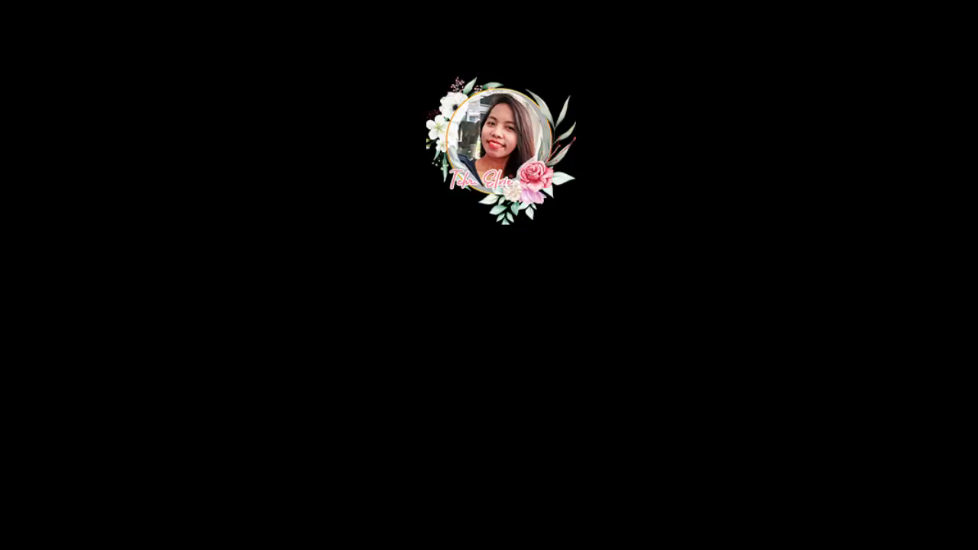